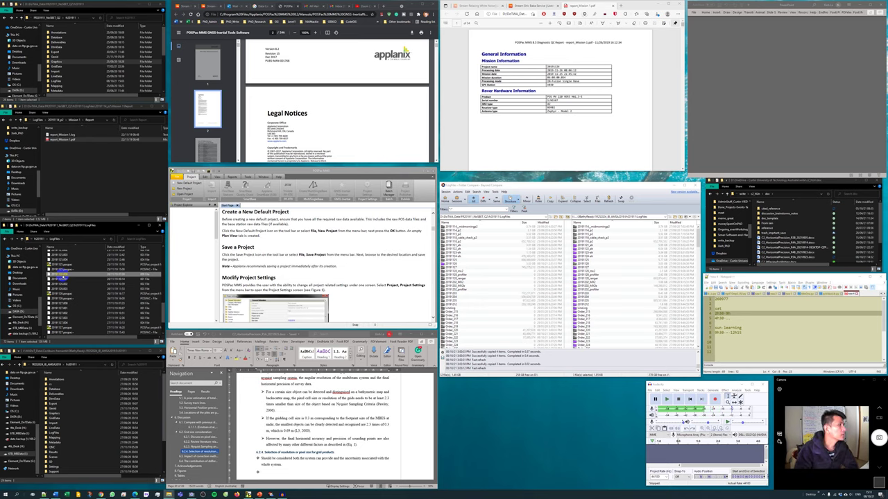
- Browse the survey backup's LogFiles folder to Order_216 and open its VRS summary text file
{"action": "scroll", "coordinate": [62, 276], "scroll_direction": "down", "scroll_amount": 1}
{"action": "scroll", "coordinate": [62, 284], "scroll_direction": "up", "scroll_amount": 1}
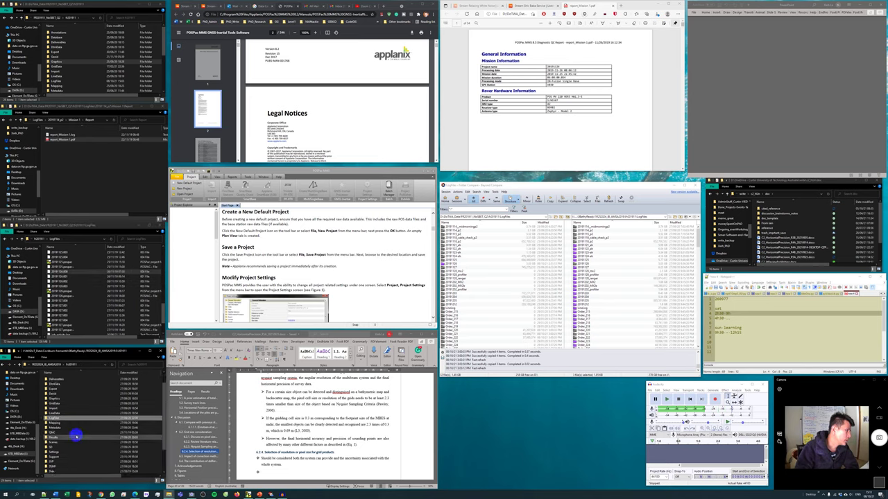
{"action": "left_click", "coordinate": [62, 430]}
{"action": "double_click", "coordinate": [56, 434]}
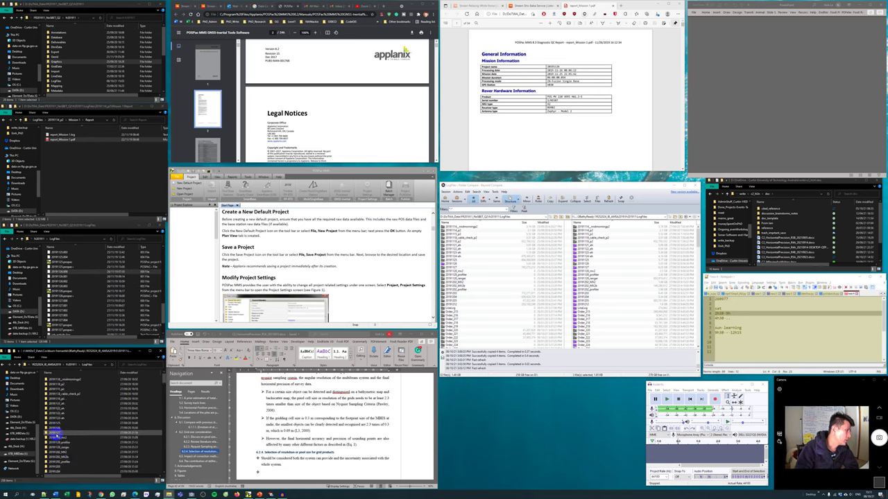
{"action": "double_click", "coordinate": [64, 438]}
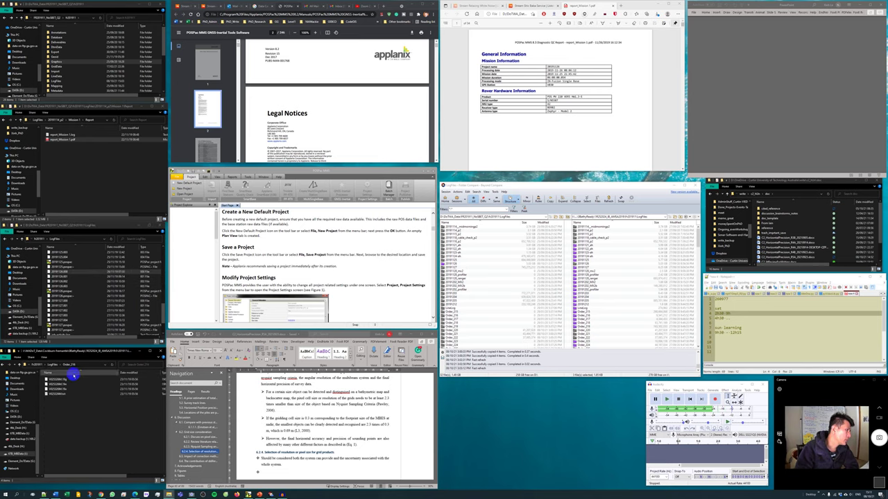
{"action": "left_click", "coordinate": [60, 380]}
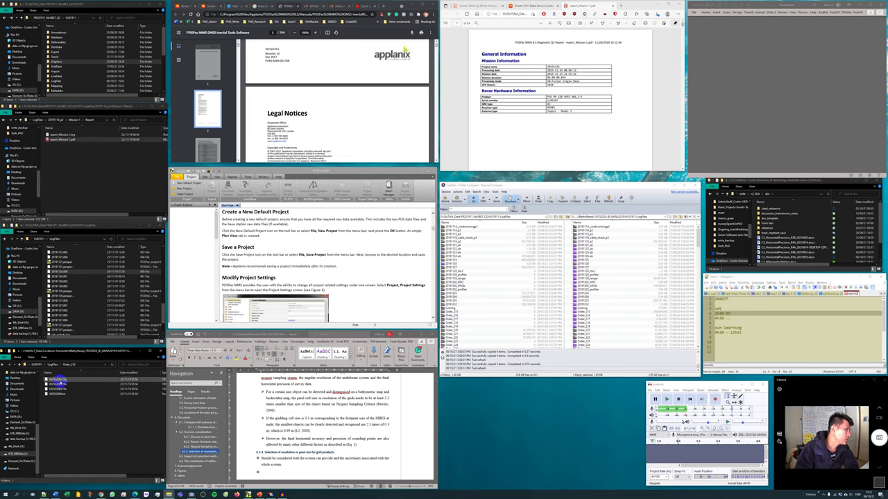
{"action": "double_click", "coordinate": [61, 392]}
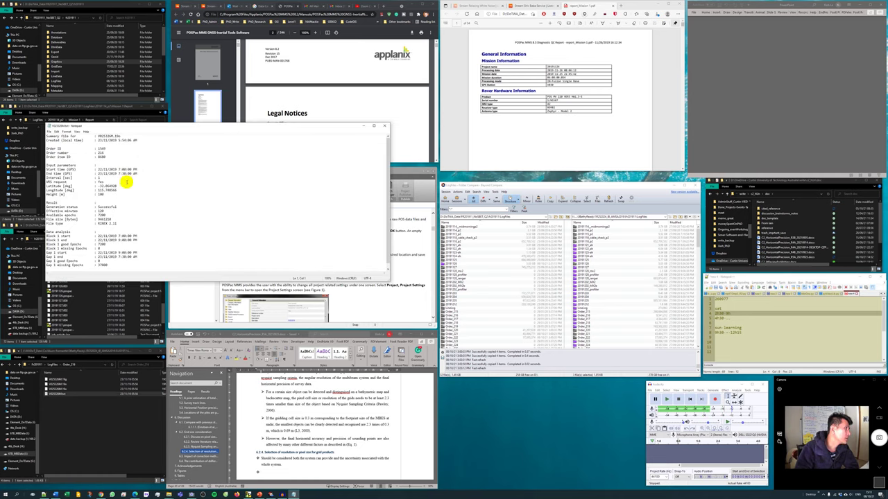
- Move the Notepad summary clear of the other windows, open the same text file in Notepad++, and close the Notepad copy
{"action": "left_click_drag", "start_coordinate": [190, 127], "coordinate": [636, 375]}
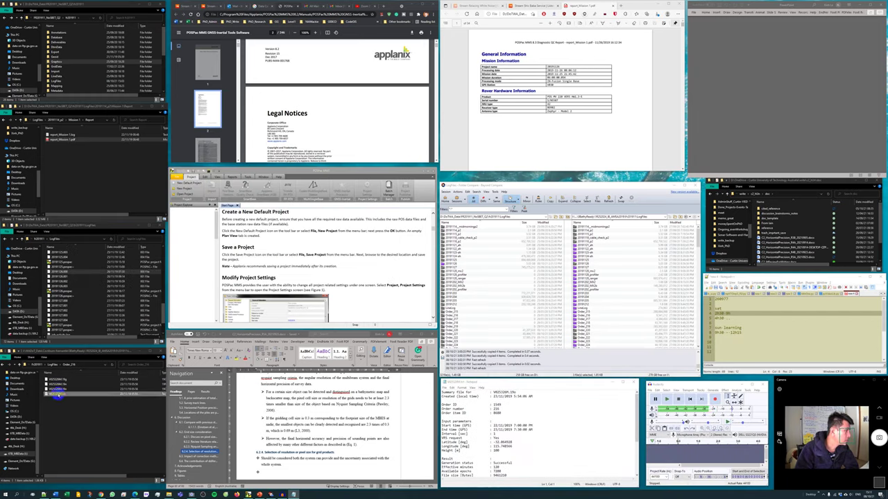
{"action": "left_click", "coordinate": [103, 286]}
{"action": "double_click", "coordinate": [102, 287]}
{"action": "left_click", "coordinate": [635, 382]}
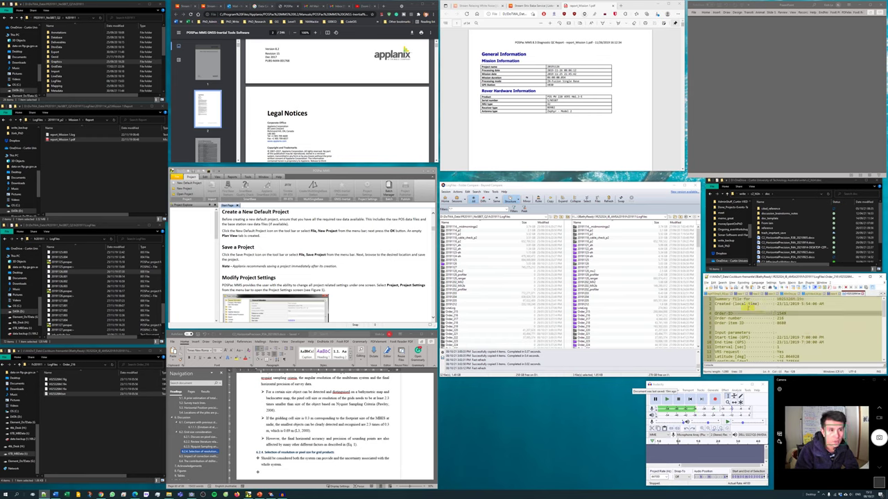
- Read through the Order_216 summary from the input parameters to the gap and missing-epoch lines at its end
{"action": "scroll", "coordinate": [776, 319], "scroll_direction": "down", "scroll_amount": 6}
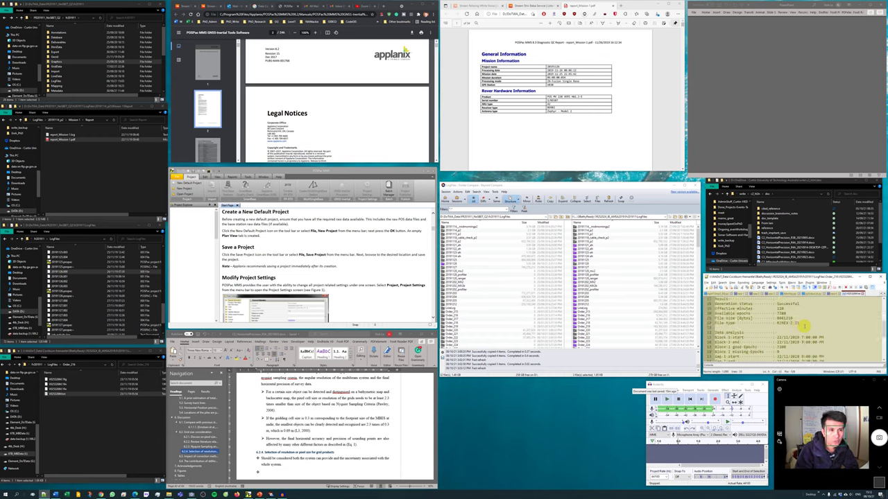
{"action": "left_click", "coordinate": [785, 344]}
{"action": "scroll", "coordinate": [782, 346], "scroll_direction": "up", "scroll_amount": 3}
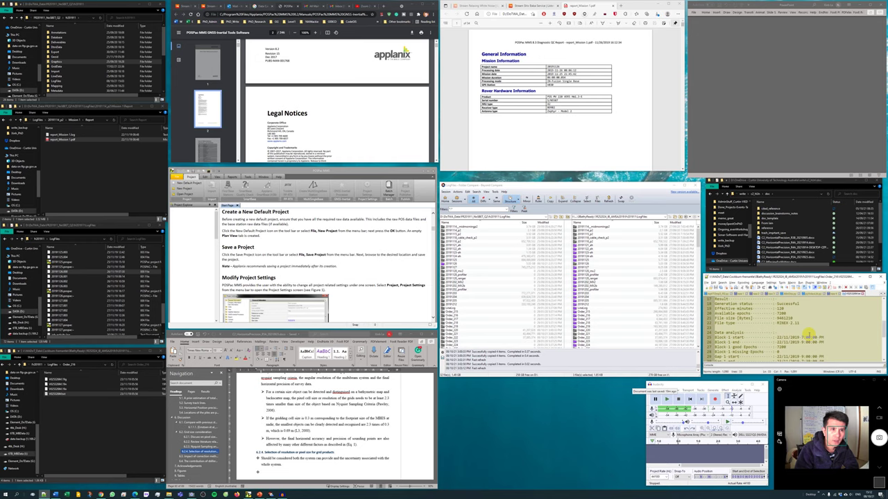
{"action": "left_click", "coordinate": [800, 329]}
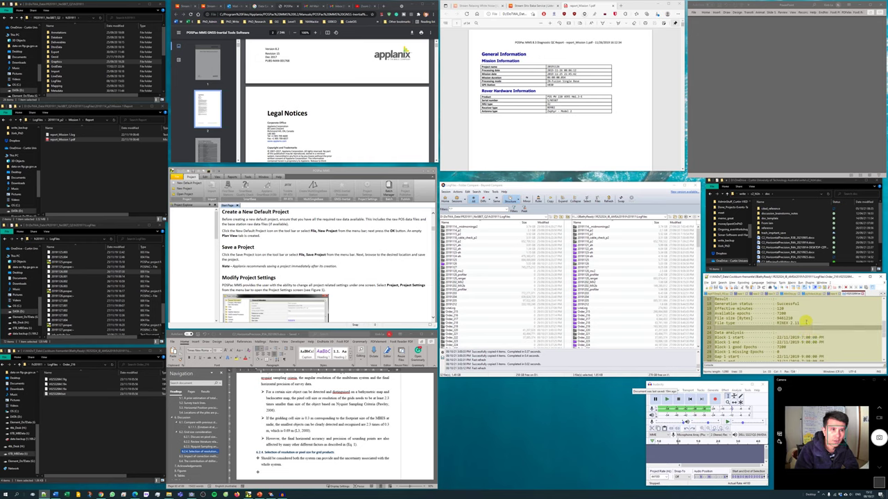
{"action": "scroll", "coordinate": [806, 321], "scroll_direction": "up", "scroll_amount": 1}
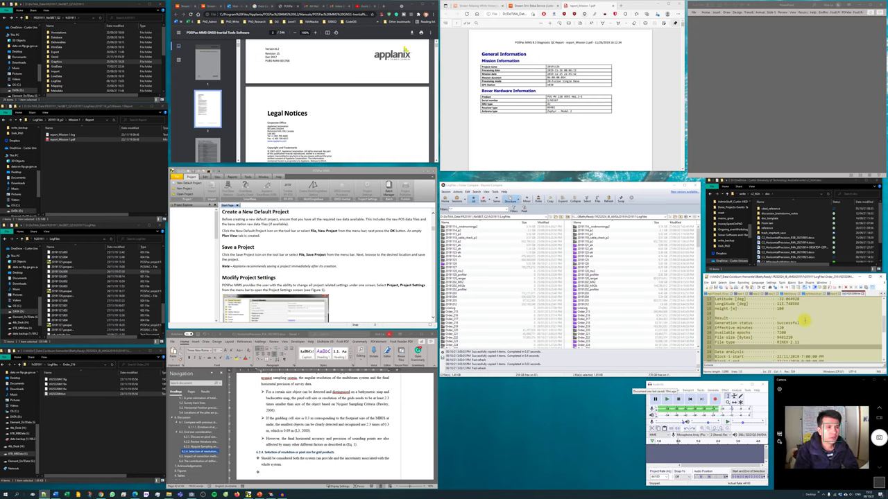
{"action": "scroll", "coordinate": [799, 326], "scroll_direction": "down", "scroll_amount": 3}
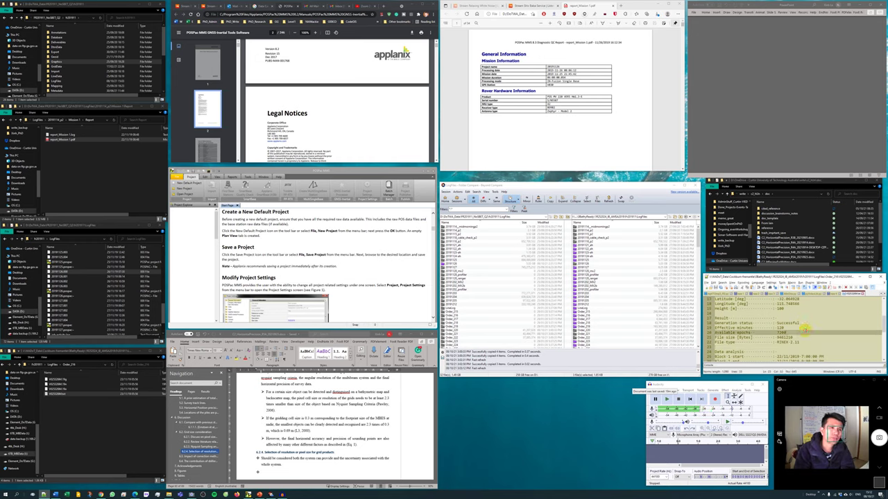
{"action": "left_click", "coordinate": [797, 342]}
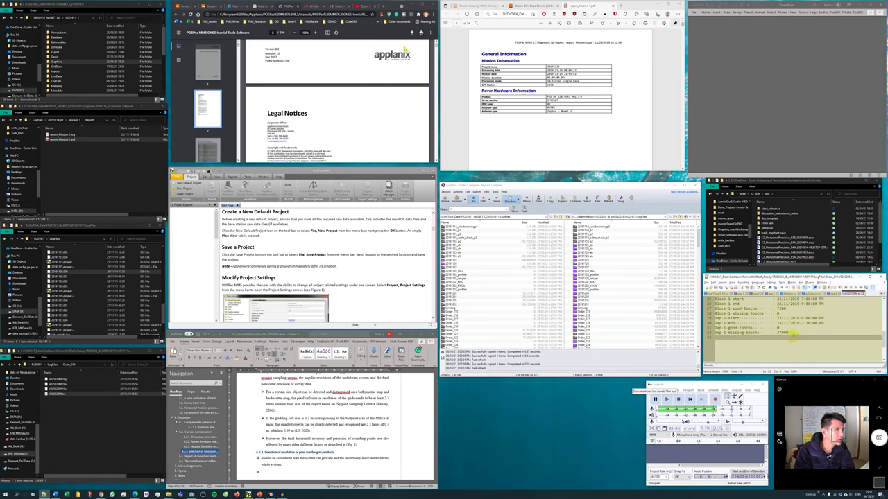
{"action": "left_click", "coordinate": [794, 333]}
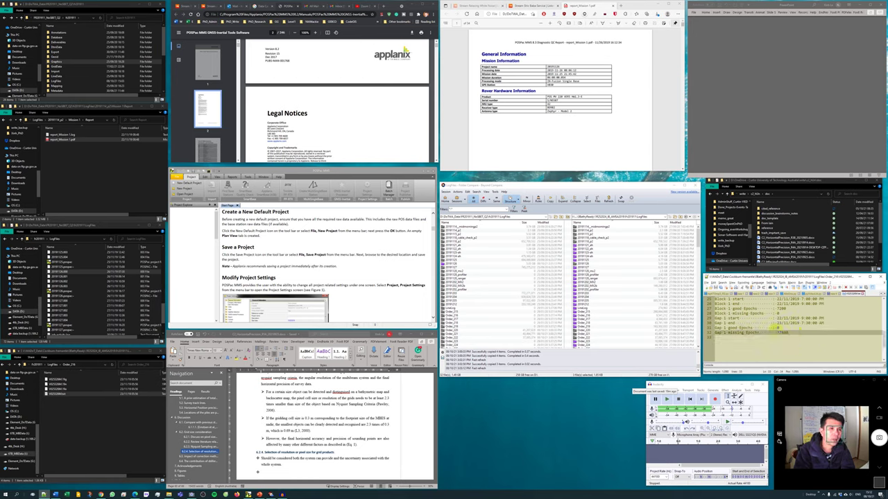
- Compare the summary's available epochs, file size and file type with its block and gap statistics
{"action": "scroll", "coordinate": [758, 330], "scroll_direction": "up", "scroll_amount": 3}
{"action": "left_click", "coordinate": [806, 318]}
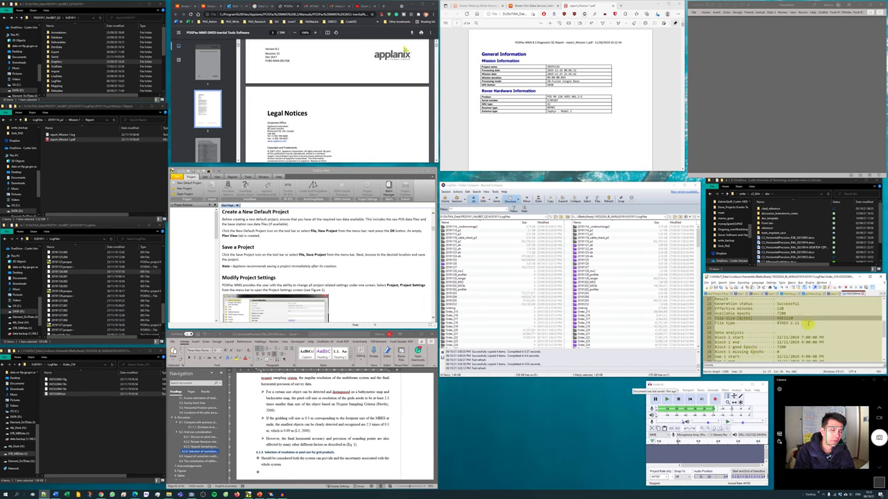
{"action": "left_click", "coordinate": [807, 322]}
{"action": "left_click", "coordinate": [801, 315]}
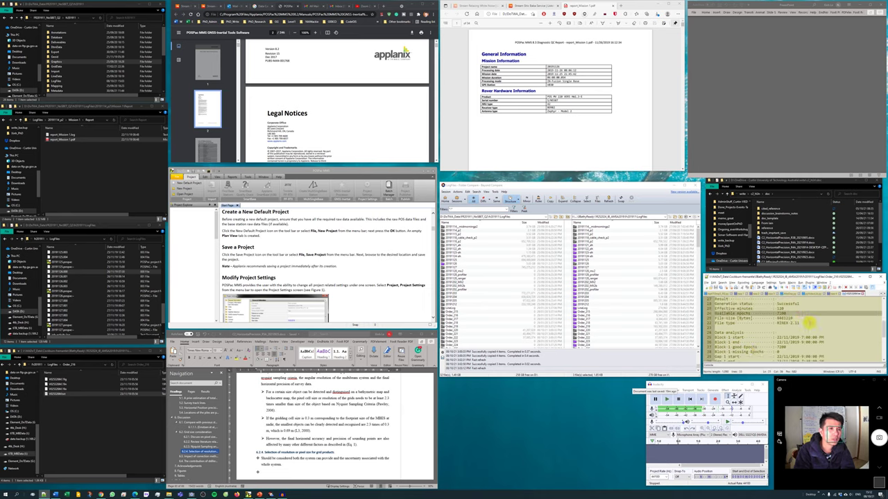
{"action": "left_click", "coordinate": [809, 325]}
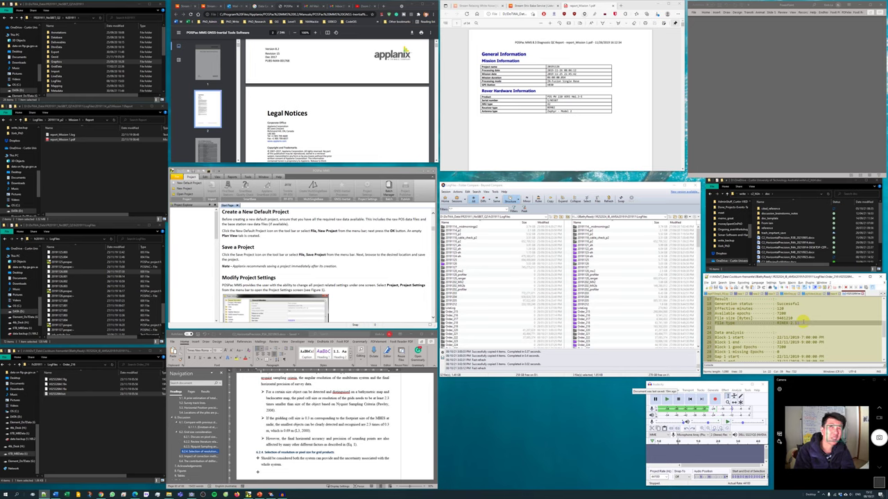
{"action": "scroll", "coordinate": [803, 322], "scroll_direction": "down", "scroll_amount": 3}
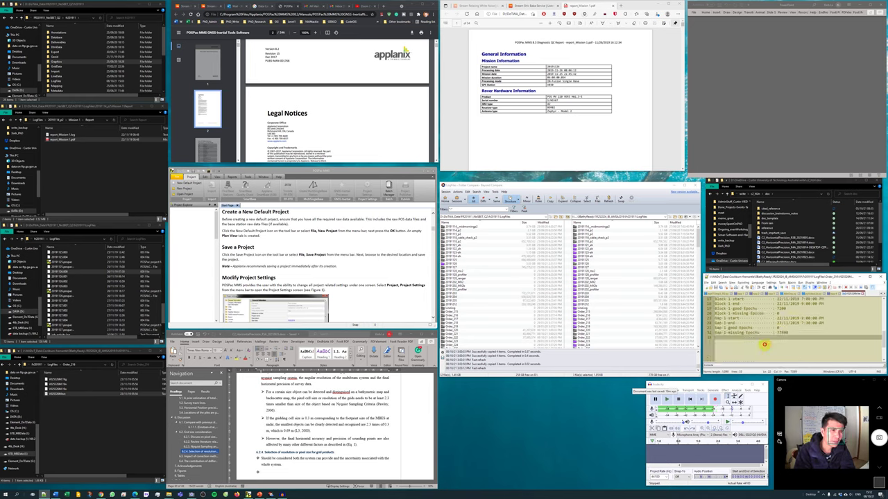
{"action": "left_click", "coordinate": [794, 334]}
{"action": "left_click", "coordinate": [784, 344]}
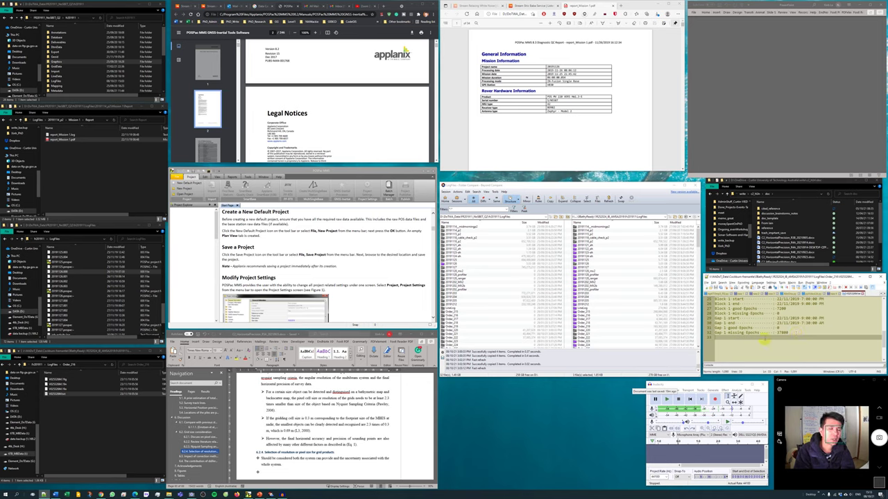
- Check the summary's Result section line by line, from generation status and effective minutes to file type
{"action": "scroll", "coordinate": [802, 337], "scroll_direction": "up", "scroll_amount": 4}
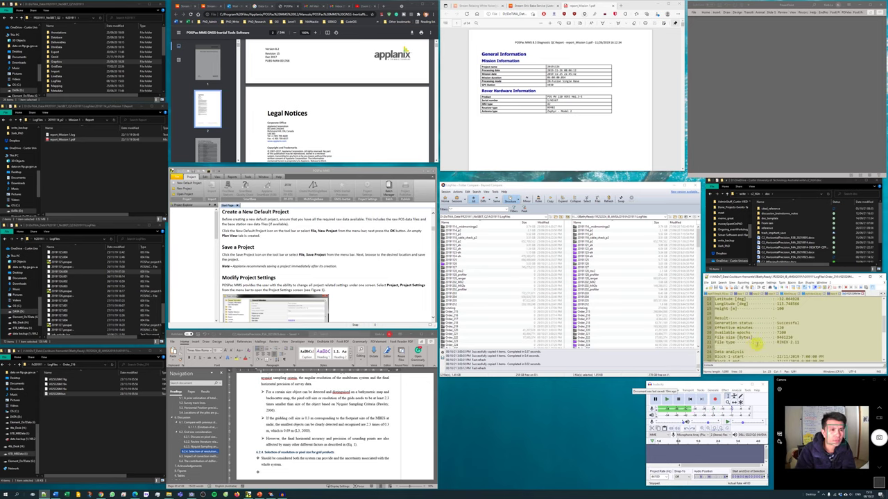
{"action": "left_click", "coordinate": [779, 319]}
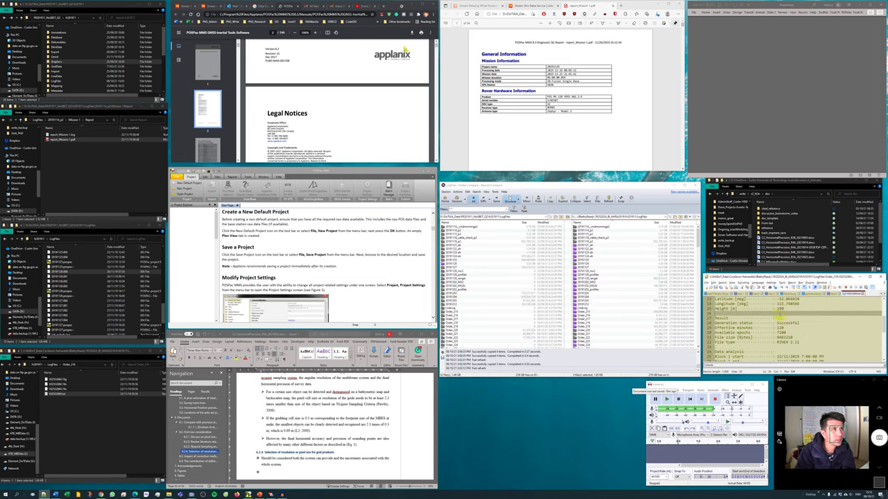
{"action": "left_click", "coordinate": [800, 323]}
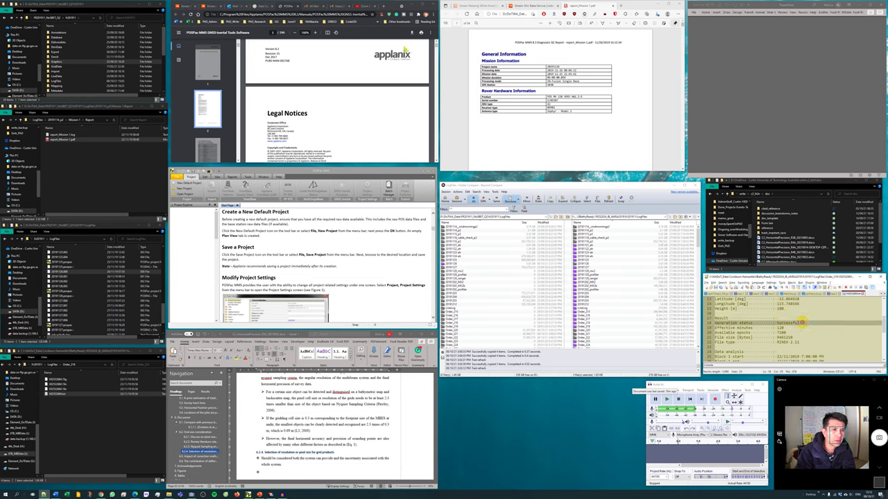
{"action": "left_click", "coordinate": [799, 328]}
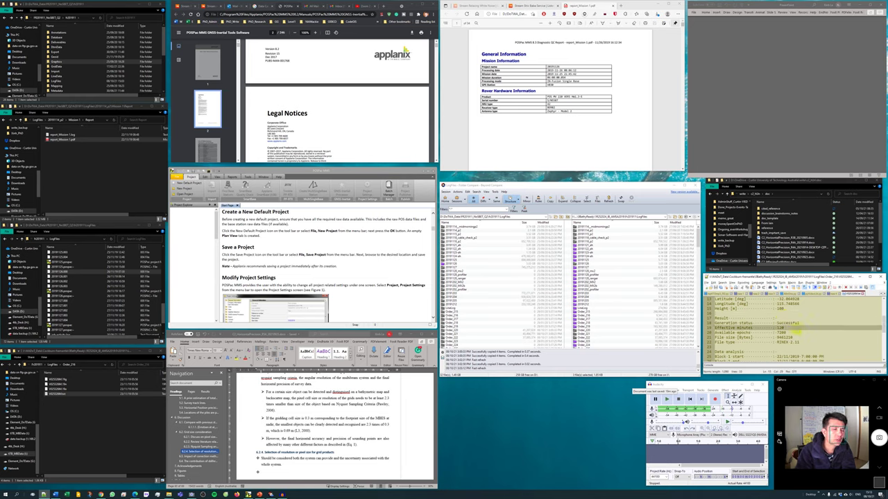
{"action": "left_click", "coordinate": [803, 333]}
{"action": "left_click", "coordinate": [813, 341]}
{"action": "scroll", "coordinate": [763, 330], "scroll_direction": "down", "scroll_amount": 1}
{"action": "left_click", "coordinate": [762, 329]}
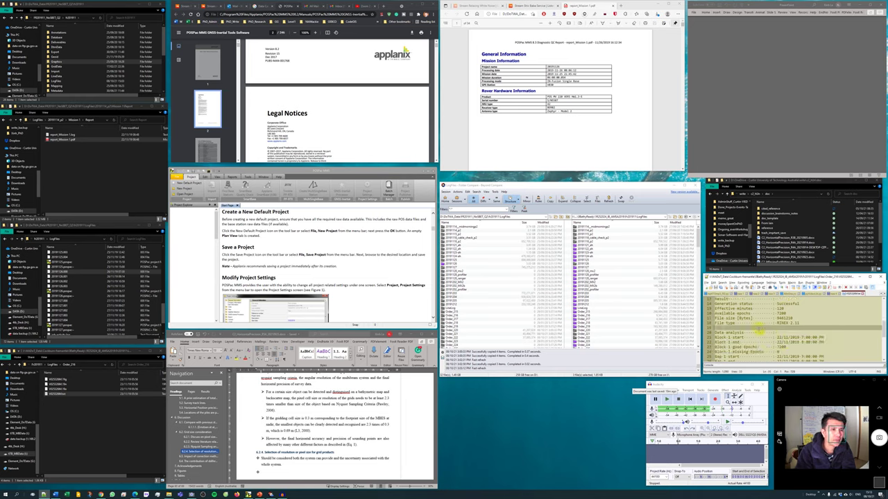
{"action": "left_click", "coordinate": [805, 323]}
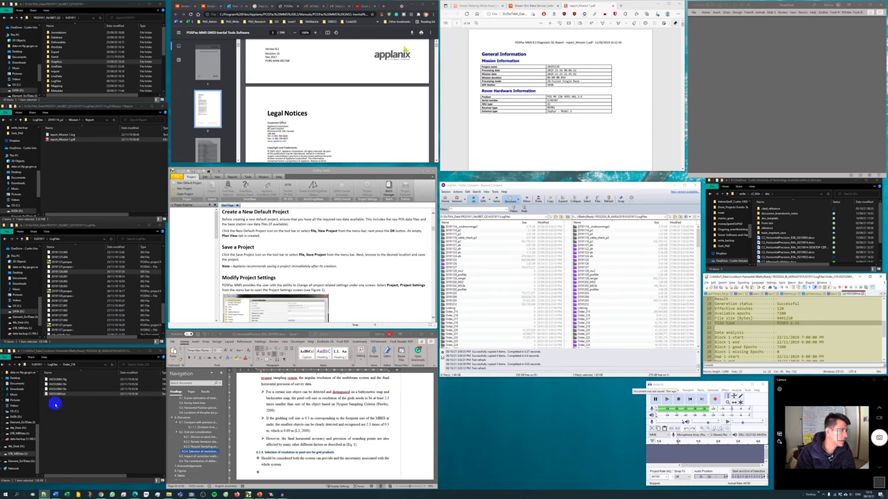
- Inspect the VRS files in the Order_216 folder and return to the beginning of the summary text
{"action": "left_click", "coordinate": [55, 395]}
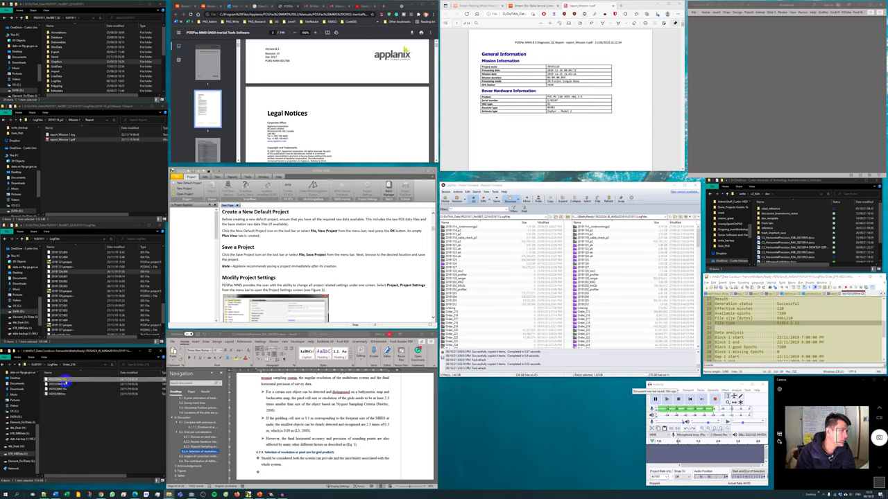
{"action": "left_click", "coordinate": [52, 380]}
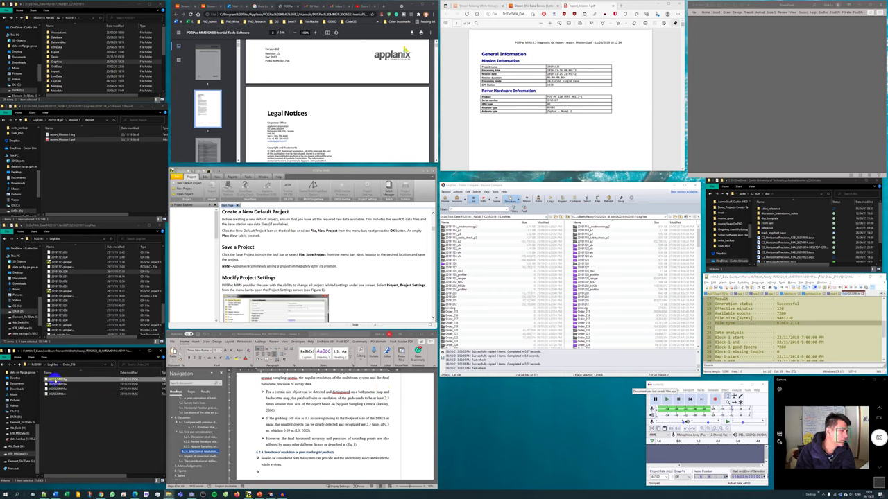
{"action": "left_click", "coordinate": [67, 385]}
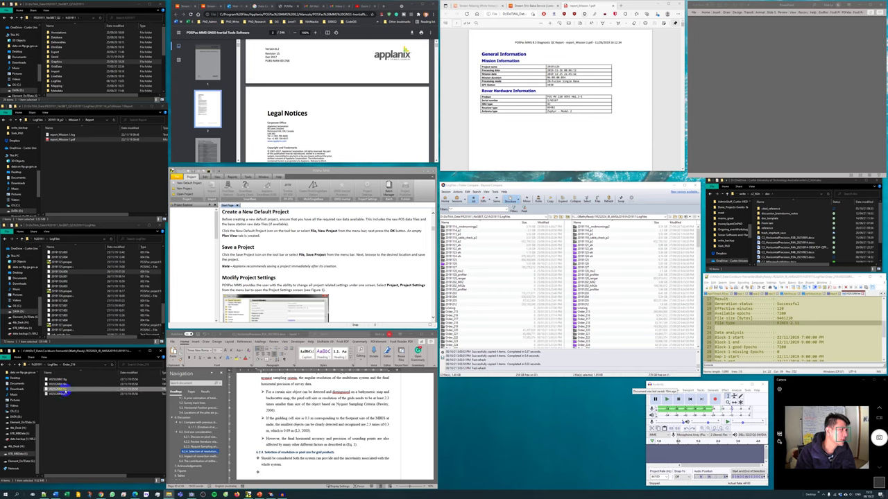
{"action": "left_click", "coordinate": [63, 394]}
{"action": "left_click_drag", "start_coordinate": [766, 368], "coordinate": [766, 368]}
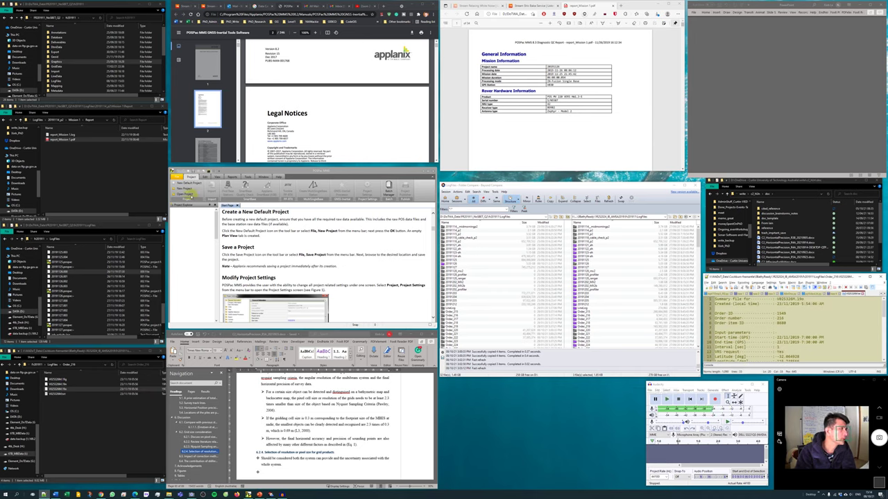
- Create a new default project in POSPac MMS and set its save location to the copied LogFiles folder path
{"action": "left_click", "coordinate": [280, 173]}
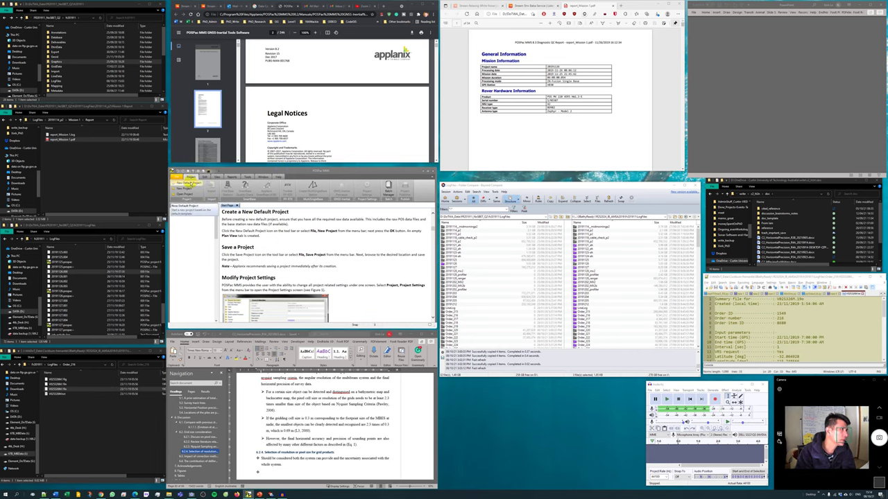
{"action": "left_click", "coordinate": [195, 184]}
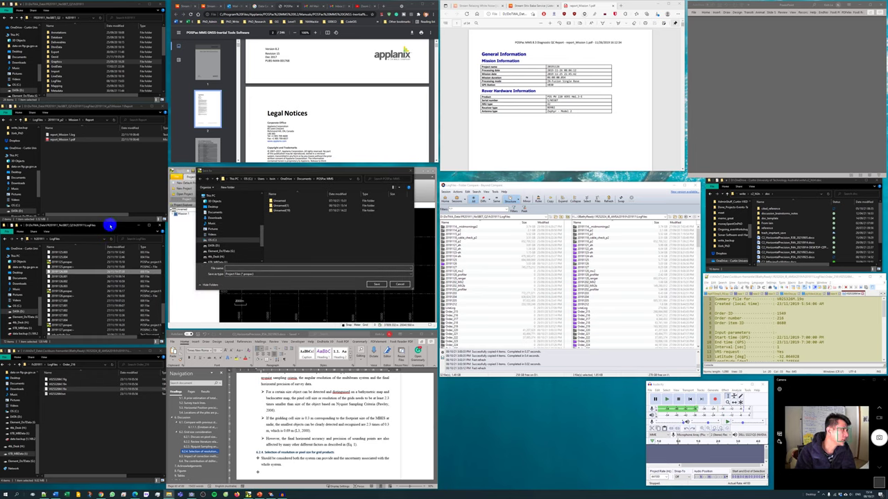
{"action": "left_click", "coordinate": [90, 238]}
{"action": "key", "text": "ctrl+c"}
{"action": "left_click", "coordinate": [285, 267]}
{"action": "key", "text": "ctrl+v"}
{"action": "key", "text": "Return"}
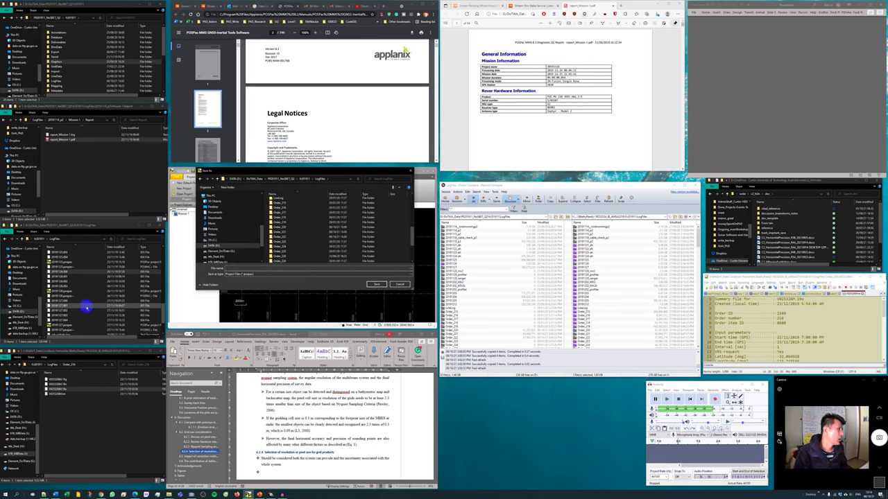
- Name the new project 20191126_InFusionPPP and save it in the LogFiles folder
{"action": "left_click", "coordinate": [69, 276]}
{"action": "left_click", "coordinate": [59, 271]}
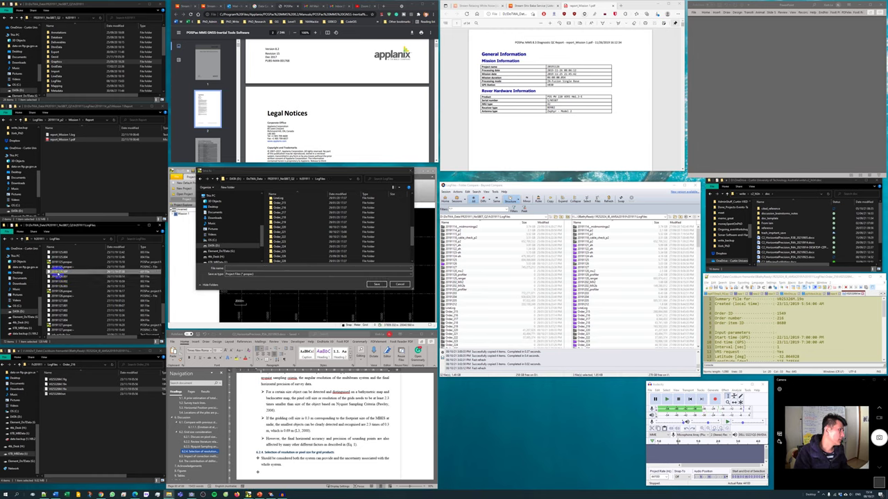
{"action": "left_click", "coordinate": [298, 268]}
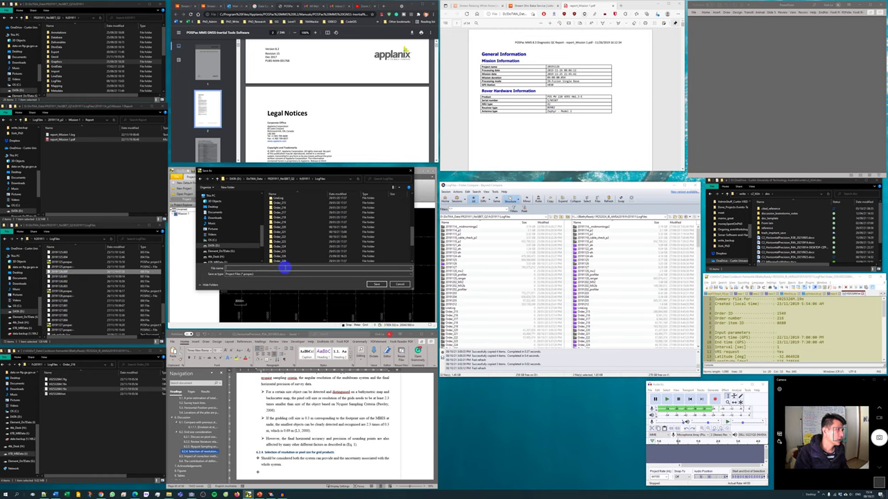
{"action": "type", "text": "2_"}
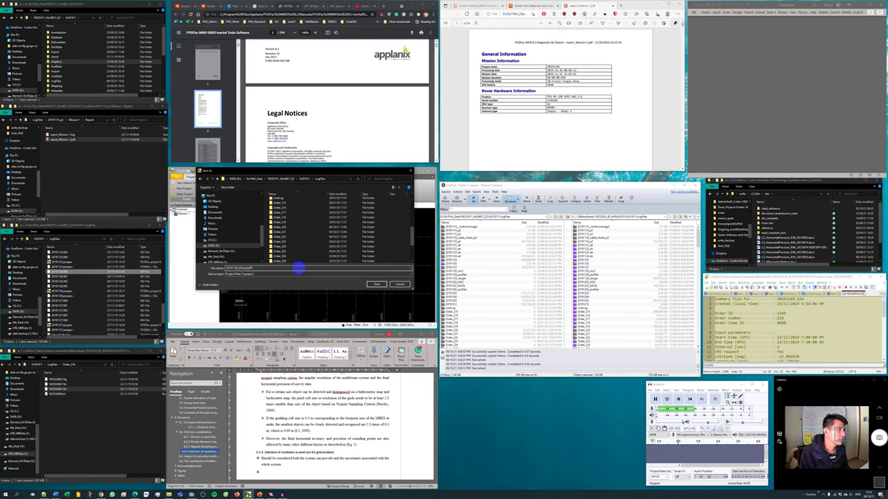
{"action": "key", "text": "Return"}
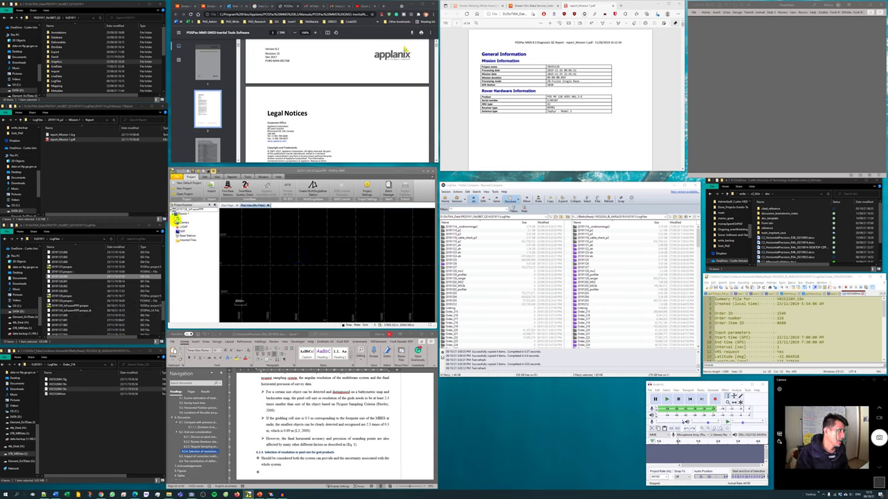
- Import the raw POS data logged on 20191126 from the LogFiles folder into the project, using the .000 file
{"action": "left_click", "coordinate": [69, 420]}
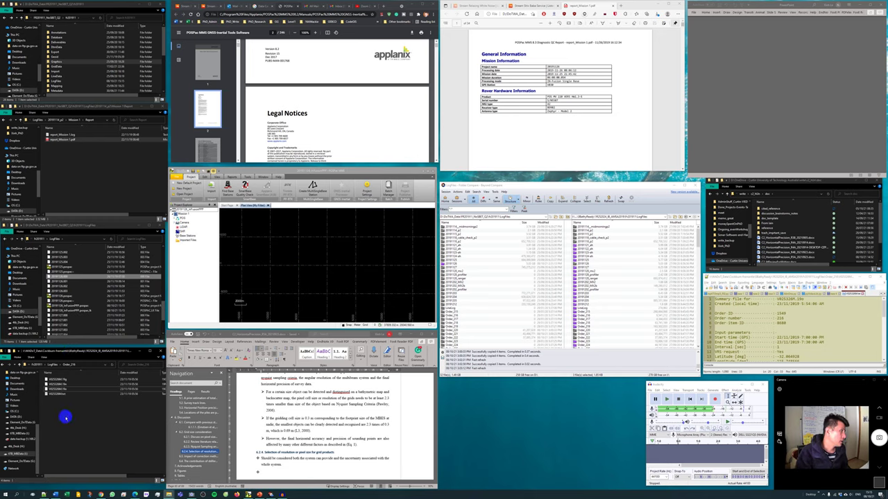
{"action": "left_click", "coordinate": [62, 288], "text": "shift"}
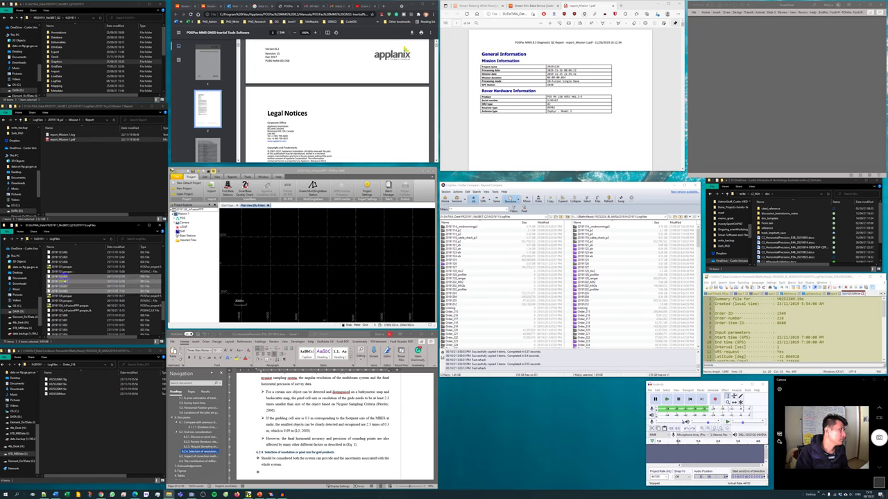
{"action": "left_click", "coordinate": [66, 277]}
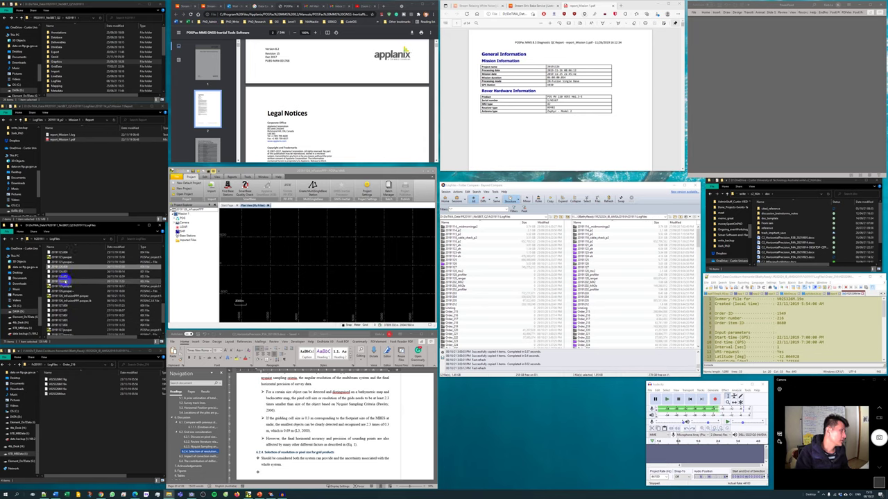
{"action": "left_click", "coordinate": [55, 286], "text": "shift"}
{"action": "left_click_drag", "start_coordinate": [56, 286], "coordinate": [305, 266]}
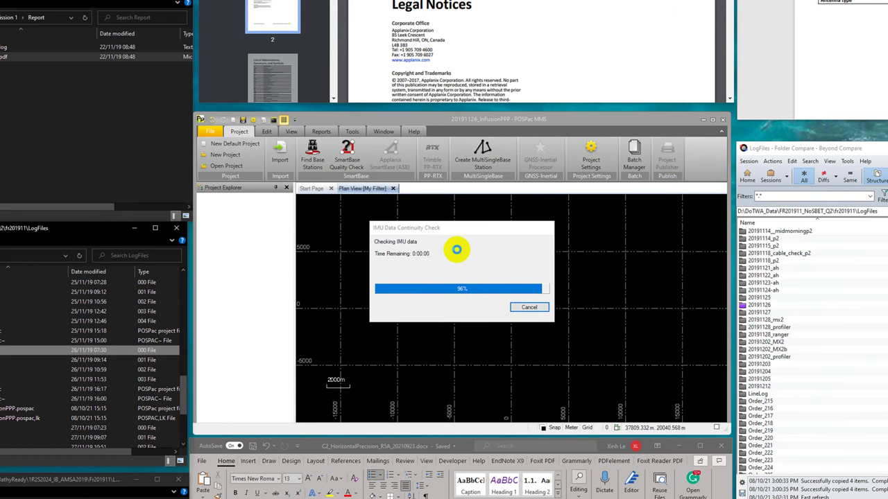
- Shift the ephemeris Data Preview window off the download list and widen it to show its full columns
{"action": "left_click", "coordinate": [471, 192]}
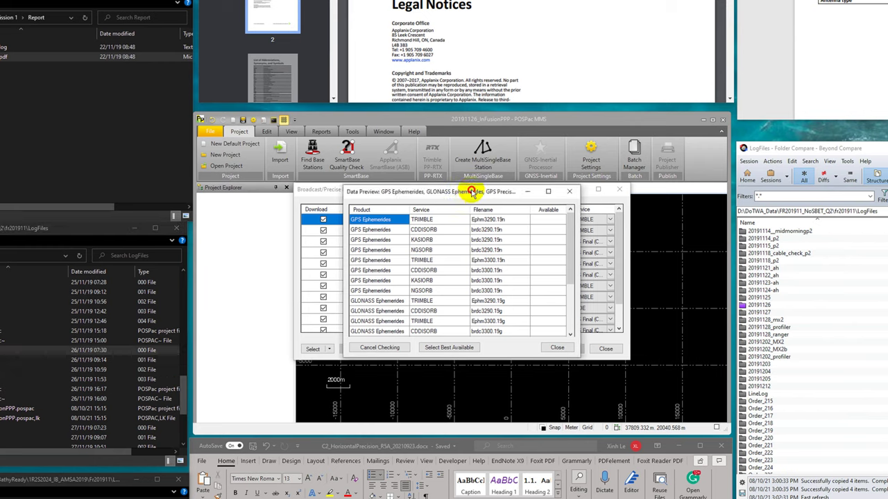
{"action": "left_click_drag", "start_coordinate": [471, 192], "coordinate": [287, 173]}
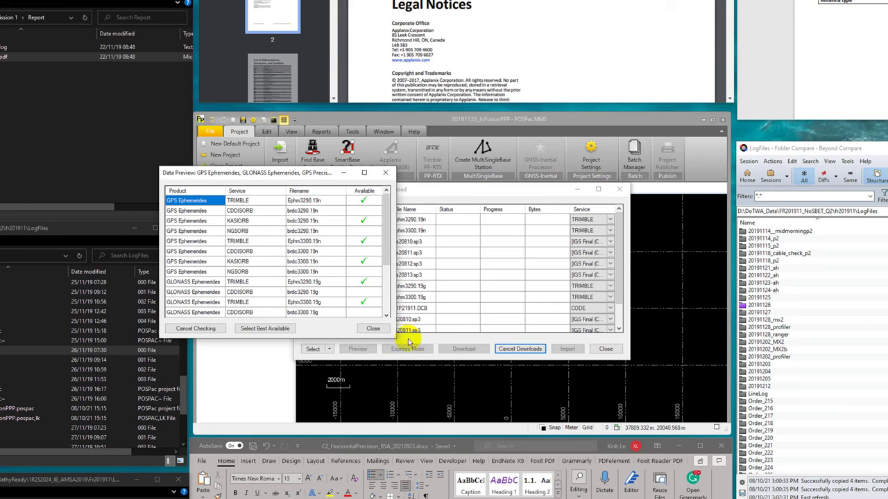
{"action": "left_click_drag", "start_coordinate": [393, 321], "coordinate": [541, 300]}
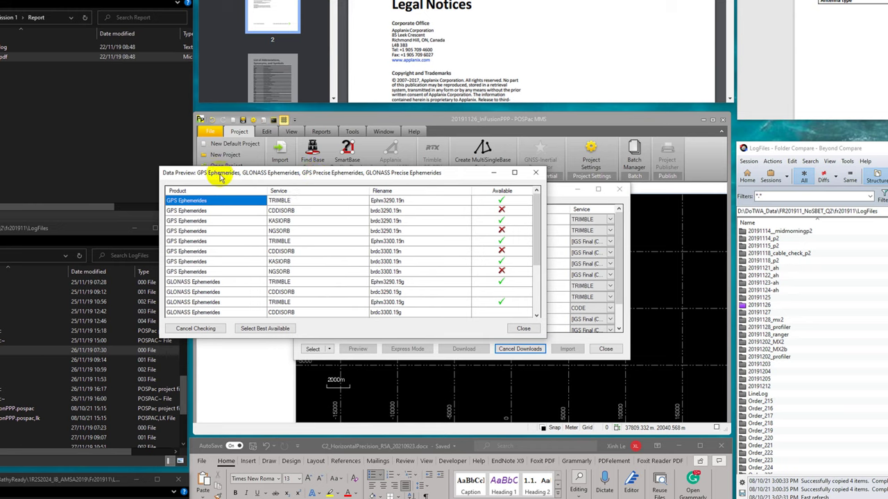
- Check which services offer the GPS and GLONASS ephemeris files, comparing the TRIMBLE and KASIORB entries, and review the download list
{"action": "left_click", "coordinate": [281, 201]}
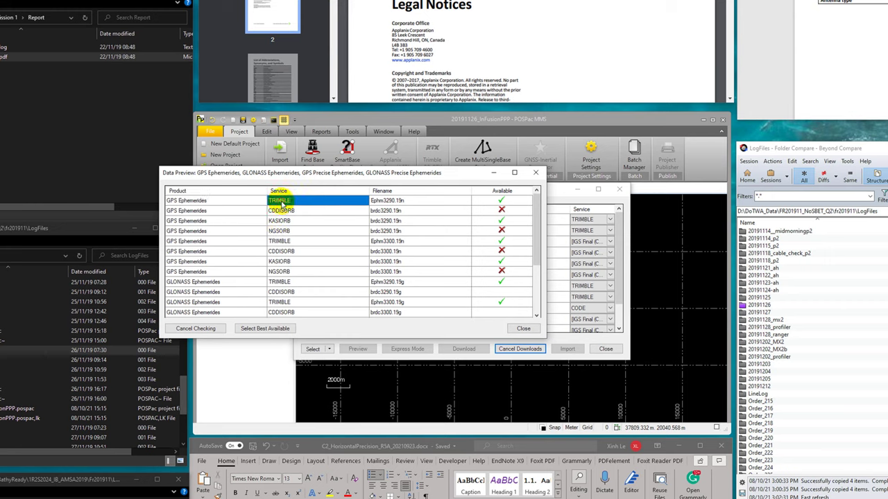
{"action": "left_click", "coordinate": [240, 200]}
{"action": "left_click", "coordinate": [281, 201]}
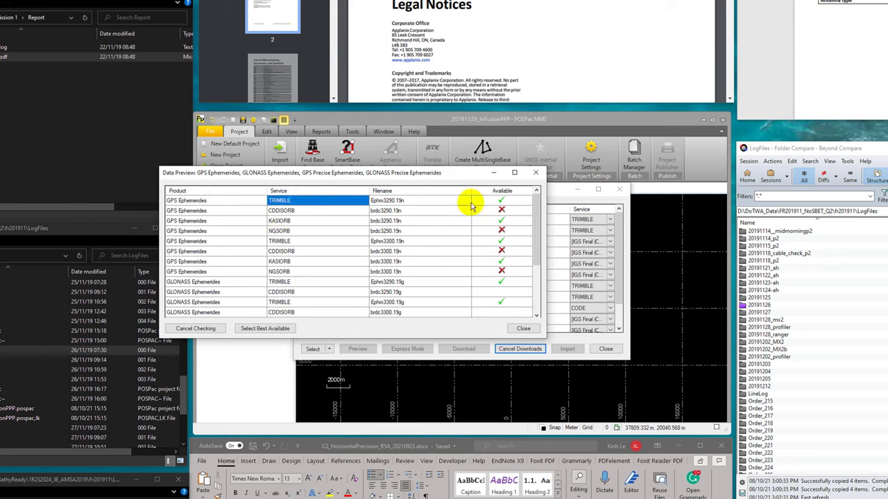
{"action": "left_click", "coordinate": [501, 200]}
{"action": "left_click", "coordinate": [223, 221]}
{"action": "left_click", "coordinate": [282, 221]}
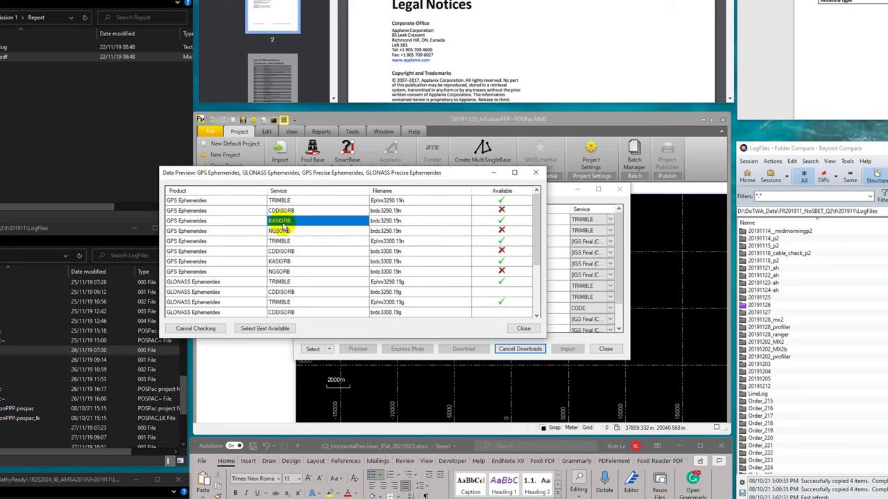
{"action": "left_click", "coordinate": [283, 241]}
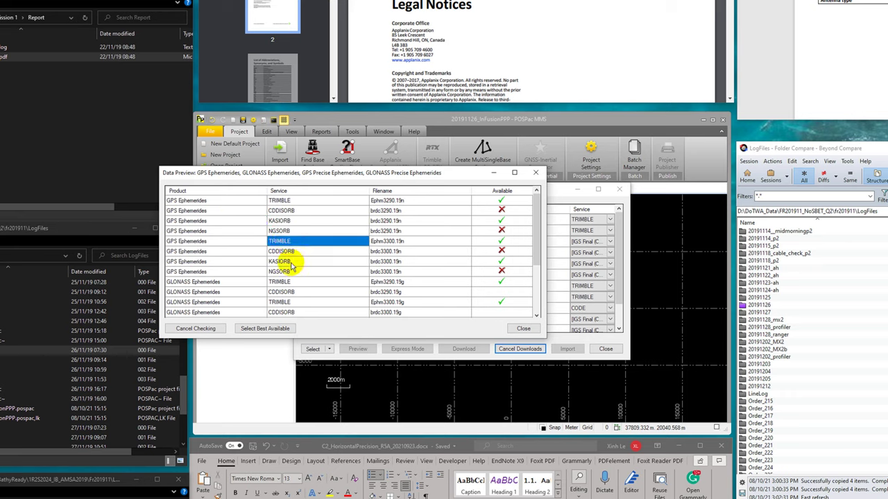
{"action": "left_click", "coordinate": [288, 262]}
{"action": "left_click", "coordinate": [279, 282]}
{"action": "scroll", "coordinate": [287, 285], "scroll_direction": "down", "scroll_amount": 3}
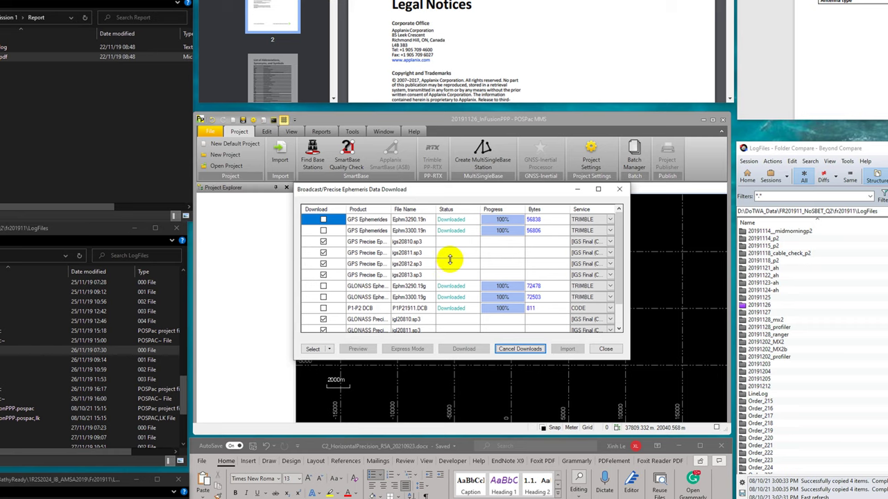
{"action": "left_click_drag", "start_coordinate": [421, 210], "coordinate": [421, 209]}
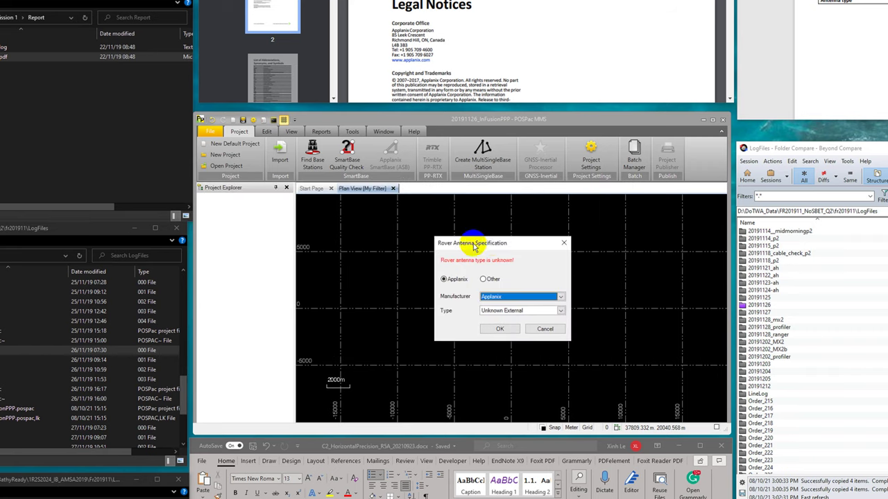
- Set the rover antenna type to Zephyr Model 2, consulting the surveying equipment section of the Word document before accepting it
{"action": "left_click", "coordinate": [513, 310]}
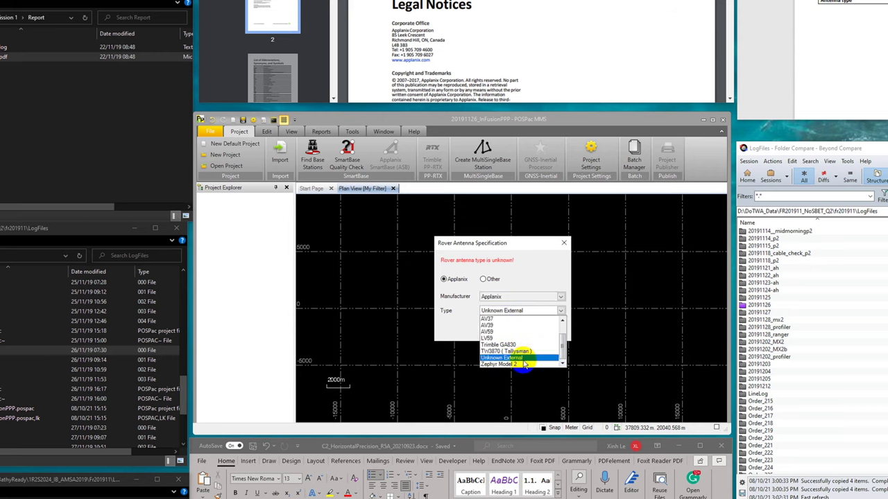
{"action": "left_click", "coordinate": [510, 364]}
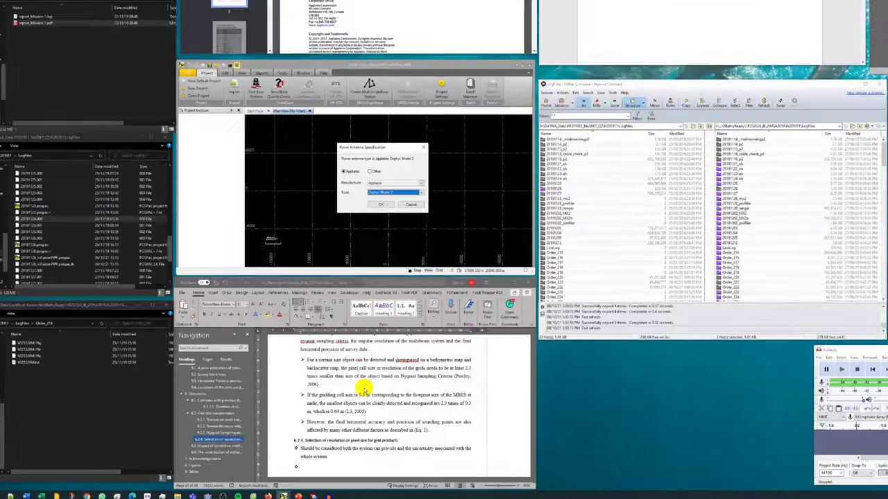
{"action": "scroll", "coordinate": [198, 437], "scroll_direction": "up", "scroll_amount": 6}
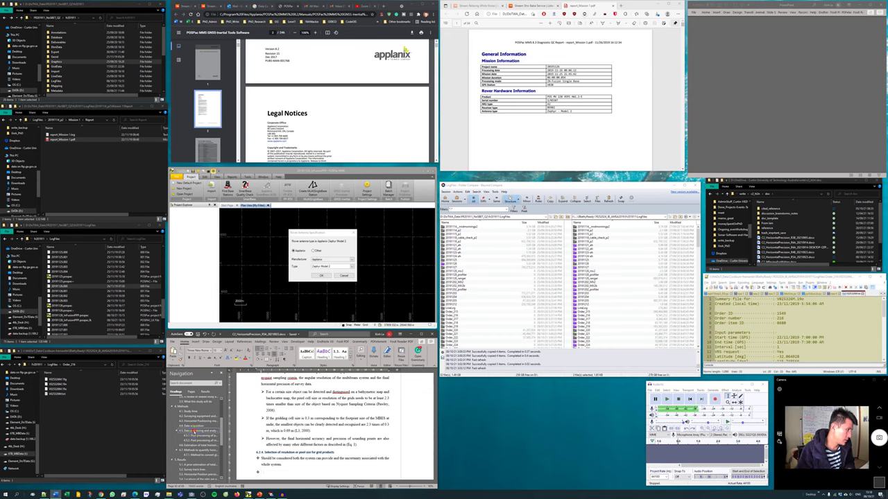
{"action": "left_click", "coordinate": [199, 421]}
{"action": "scroll", "coordinate": [345, 420], "scroll_direction": "down", "scroll_amount": 1}
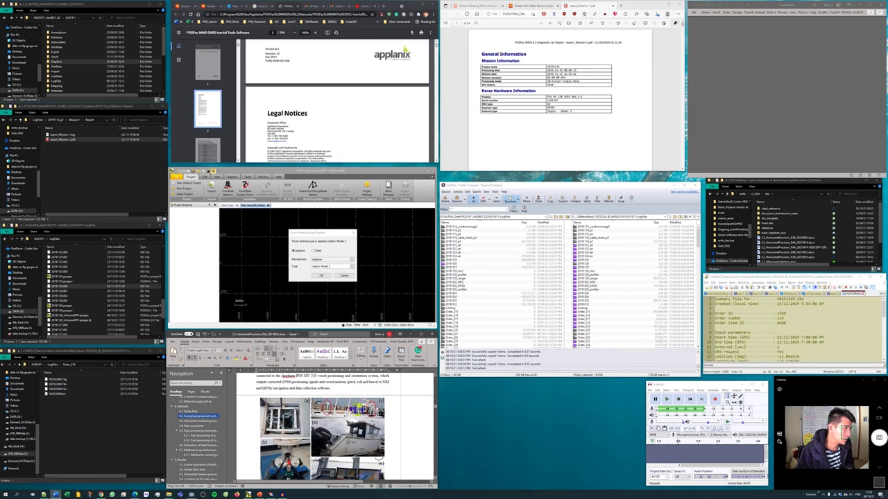
{"action": "left_click", "coordinate": [319, 276]}
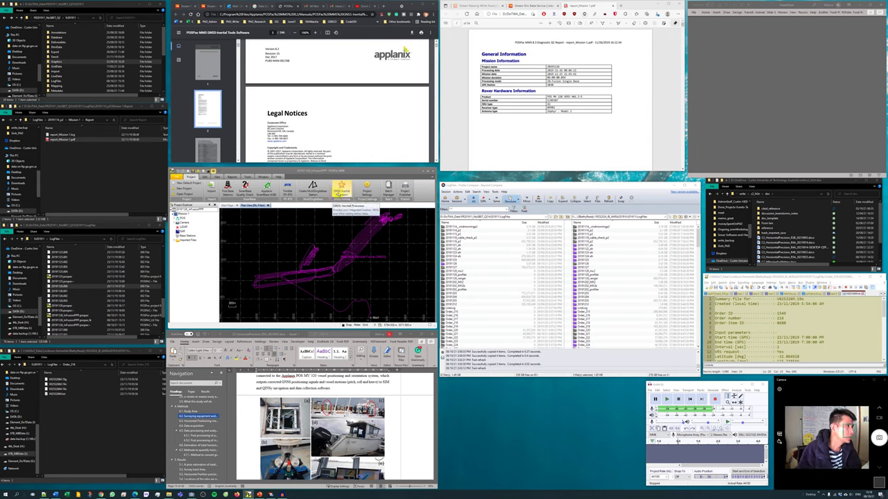
- Open the GNSS-Inertial Processor and set its GNSS mode to IN-Fusion PPP
{"action": "left_click", "coordinate": [342, 193]}
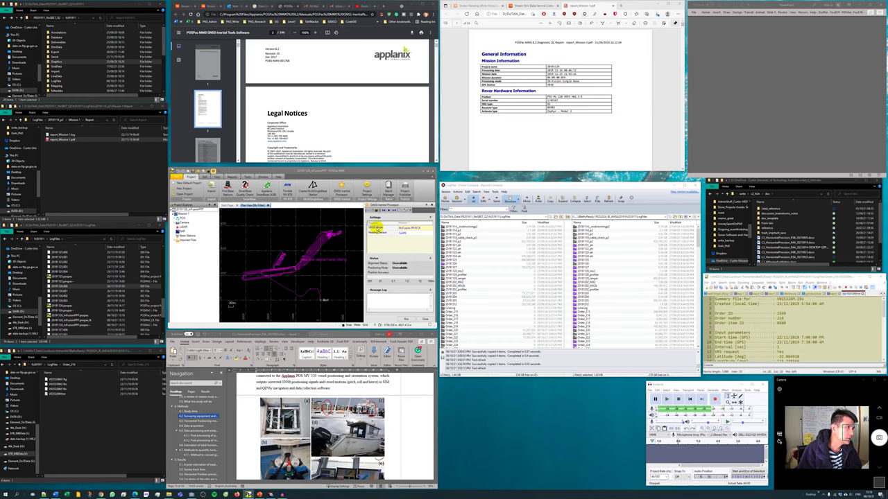
{"action": "left_click", "coordinate": [424, 228]}
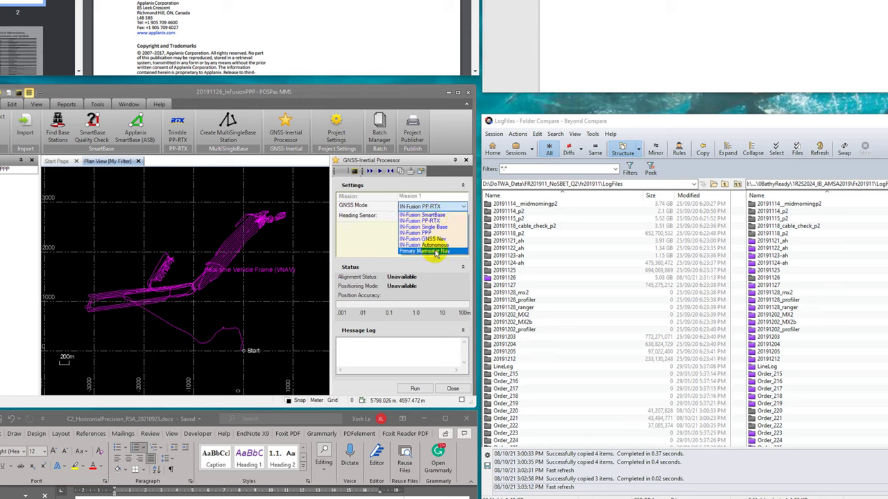
{"action": "left_click", "coordinate": [439, 234]}
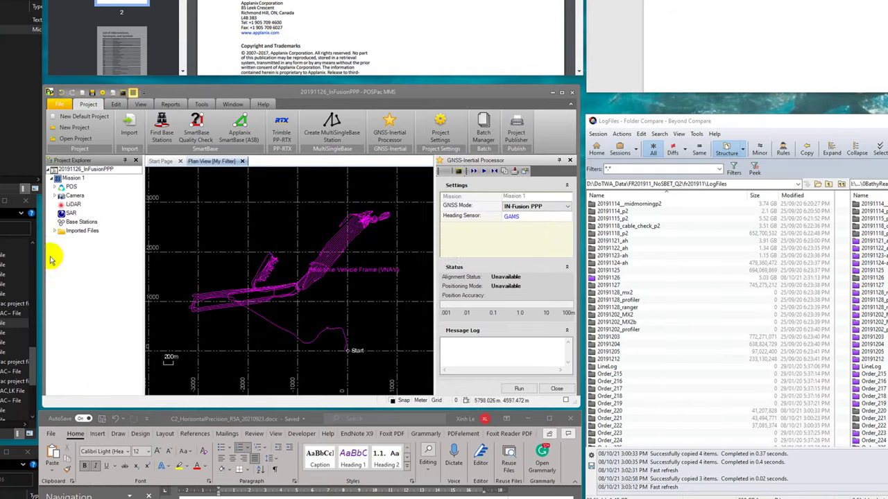
- Review the processor's available GNSS modes and leave IN-Fusion PPP selected
{"action": "left_click", "coordinate": [521, 210]}
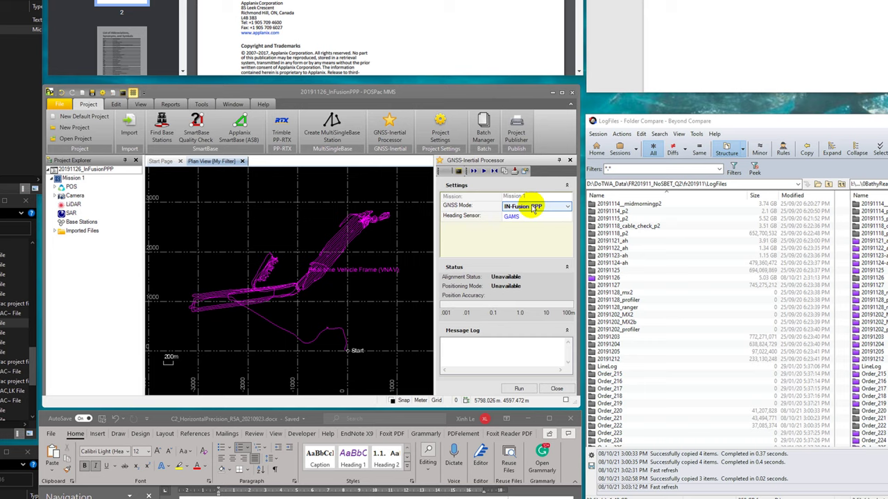
{"action": "left_click", "coordinate": [532, 208]}
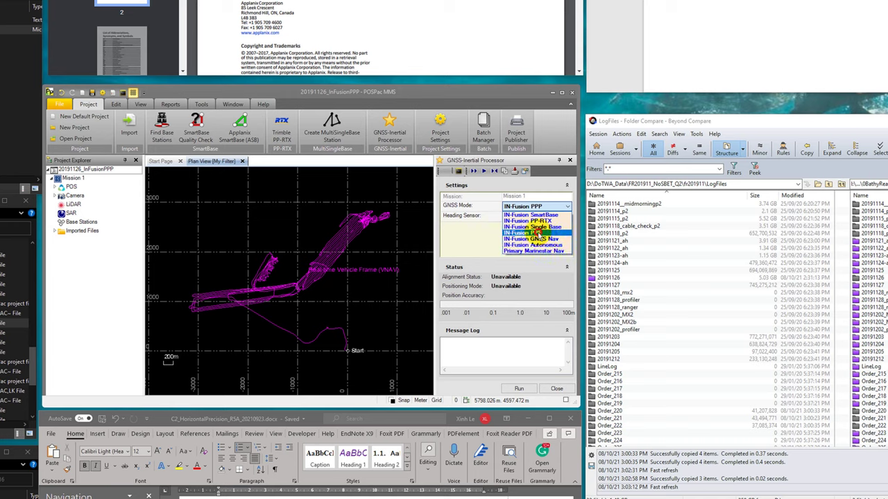
{"action": "left_click", "coordinate": [538, 237]}
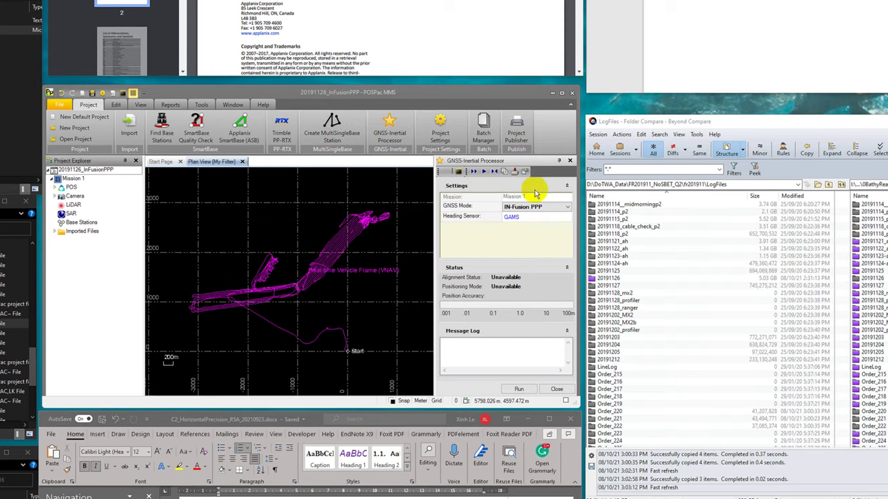
{"action": "left_click", "coordinate": [536, 206]}
{"action": "left_click", "coordinate": [542, 211]}
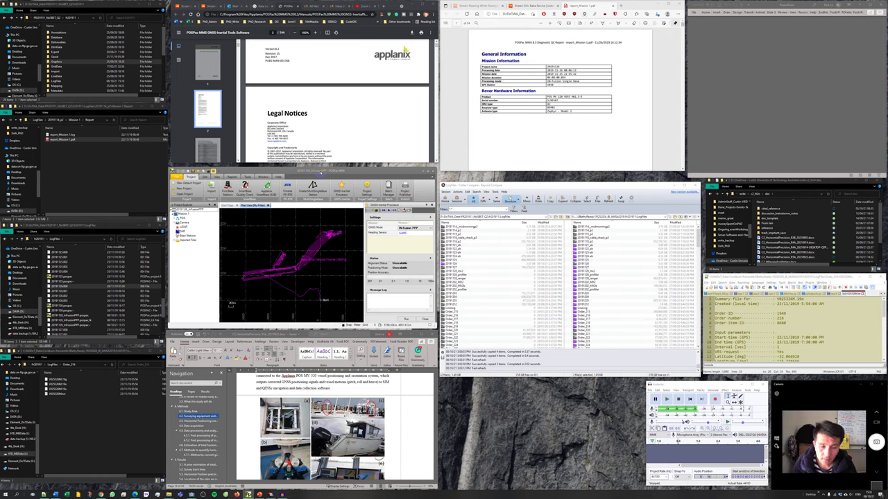
{"action": "left_click", "coordinate": [405, 229]}
{"action": "left_click", "coordinate": [406, 230]}
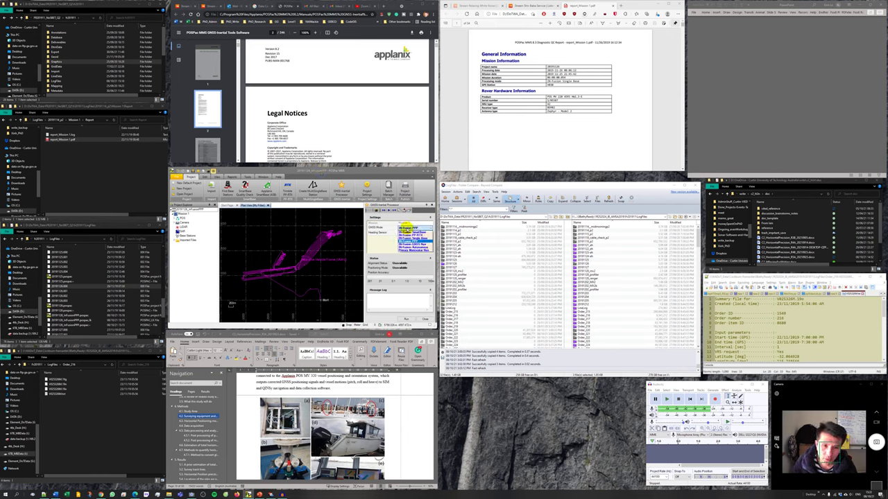
{"action": "left_click", "coordinate": [406, 229]}
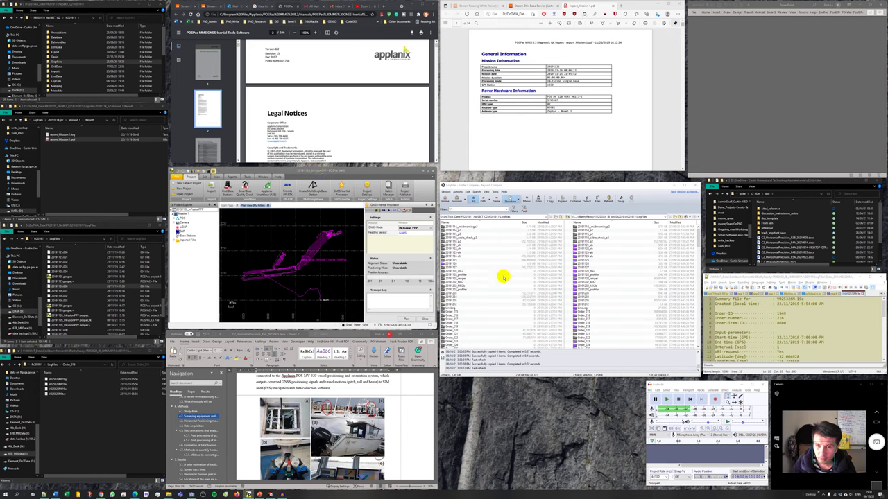
- Run the GNSS-Inertial Processor for Mission 1 and move the PPP download prompt clear of the trajectory
{"action": "left_click_drag", "start_coordinate": [301, 262], "coordinate": [300, 266]}
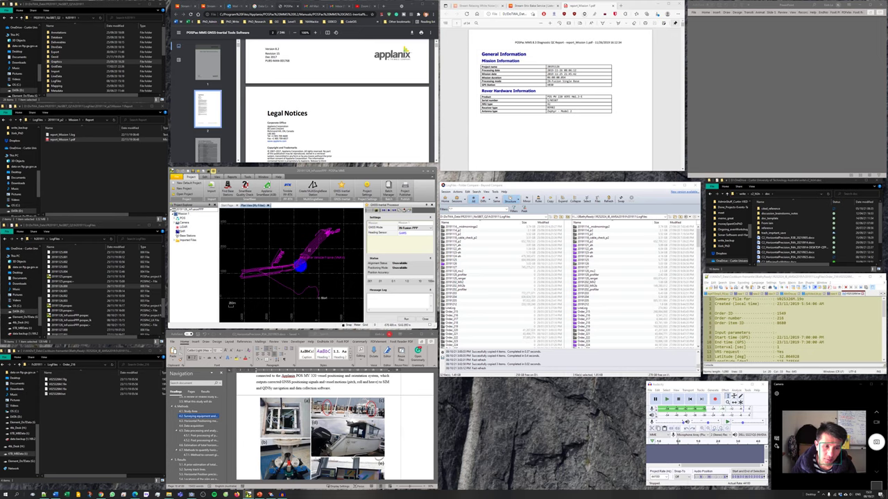
{"action": "left_click", "coordinate": [405, 319]}
{"action": "left_click_drag", "start_coordinate": [311, 235], "coordinate": [278, 222]}
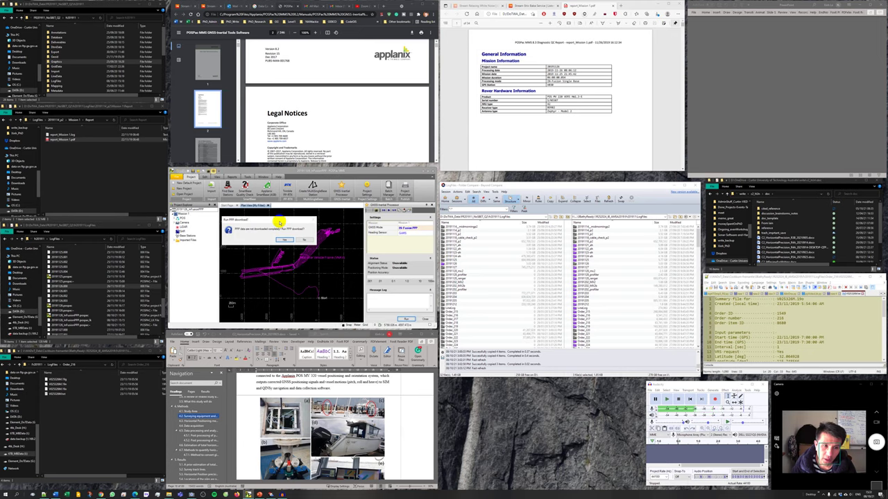
- Skim the opening pages of the GNSS-Inertial Tools user guide and look up the Applanix program folder where it is found
{"action": "left_click", "coordinate": [352, 122]}
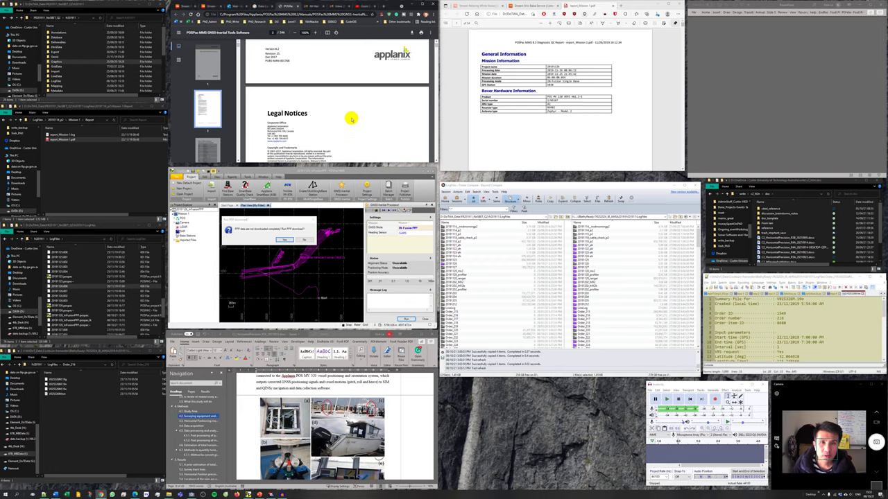
{"action": "scroll", "coordinate": [340, 111], "scroll_direction": "down", "scroll_amount": 3}
{"action": "scroll", "coordinate": [322, 90], "scroll_direction": "down", "scroll_amount": 2}
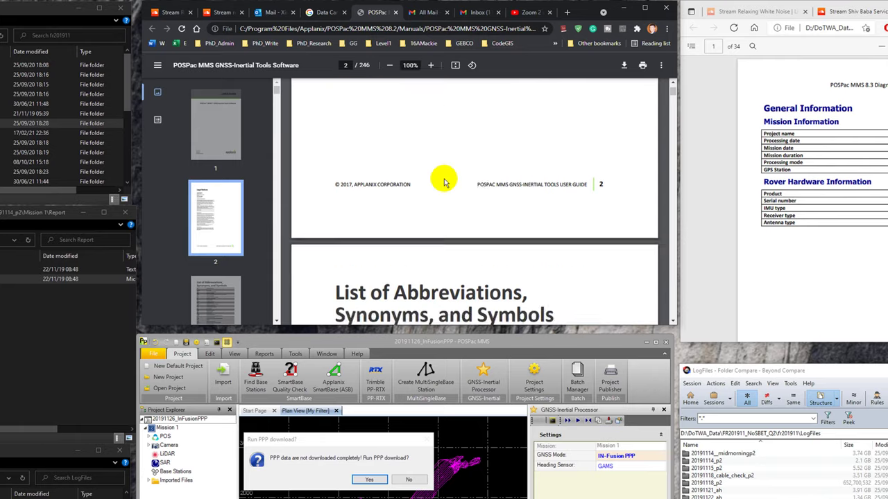
{"action": "scroll", "coordinate": [444, 180], "scroll_direction": "down", "scroll_amount": 3}
{"action": "scroll", "coordinate": [444, 178], "scroll_direction": "up", "scroll_amount": 2}
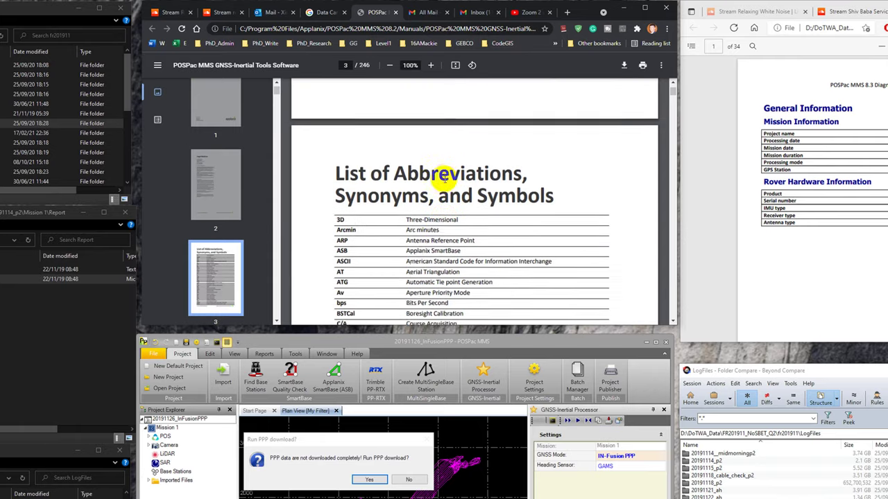
{"action": "scroll", "coordinate": [444, 175], "scroll_direction": "down", "scroll_amount": 2}
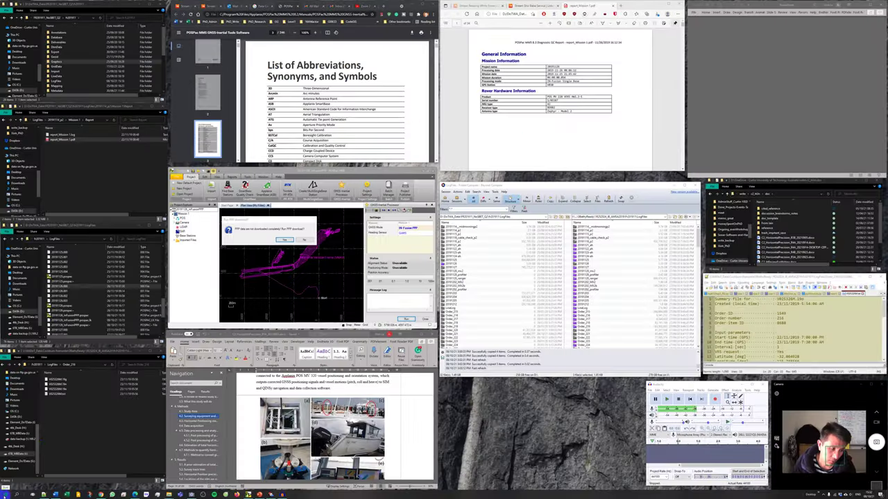
{"action": "key", "text": "super"}
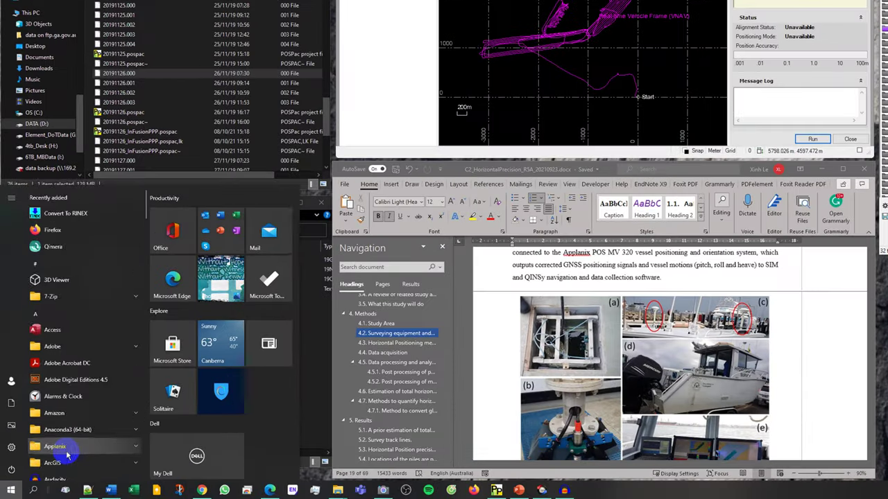
{"action": "left_click", "coordinate": [67, 454]}
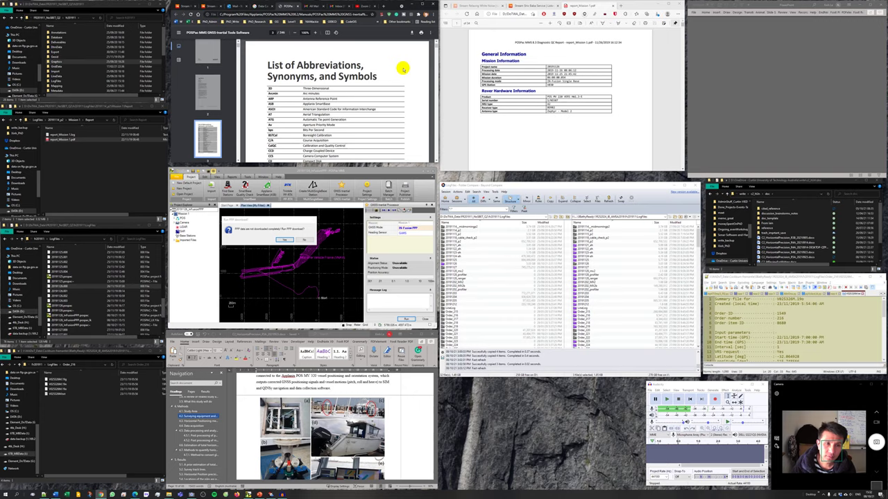
{"action": "scroll", "coordinate": [429, 70], "scroll_direction": "up", "scroll_amount": 10}
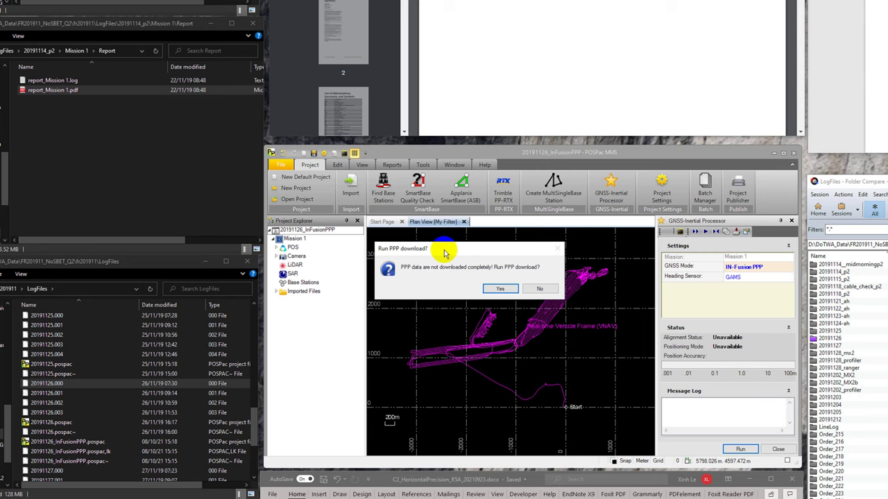
- Accept the PPP data download and fetch all listed products in Express Mode, checking the availability of each service's files
{"action": "left_click_drag", "start_coordinate": [495, 247], "coordinate": [491, 248]}
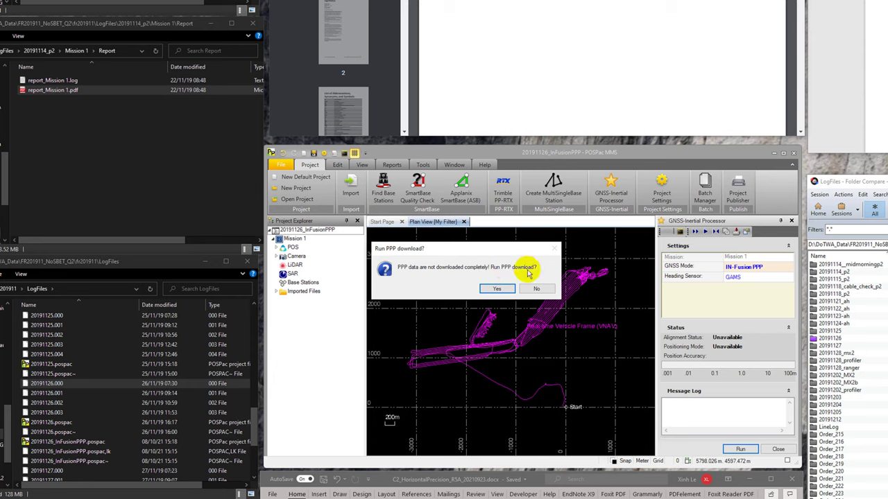
{"action": "left_click", "coordinate": [496, 289]}
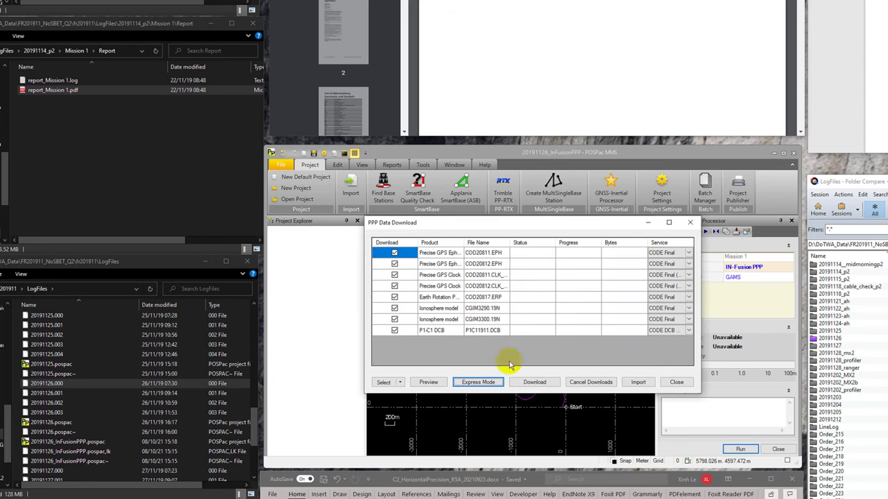
{"action": "left_click", "coordinate": [473, 385]}
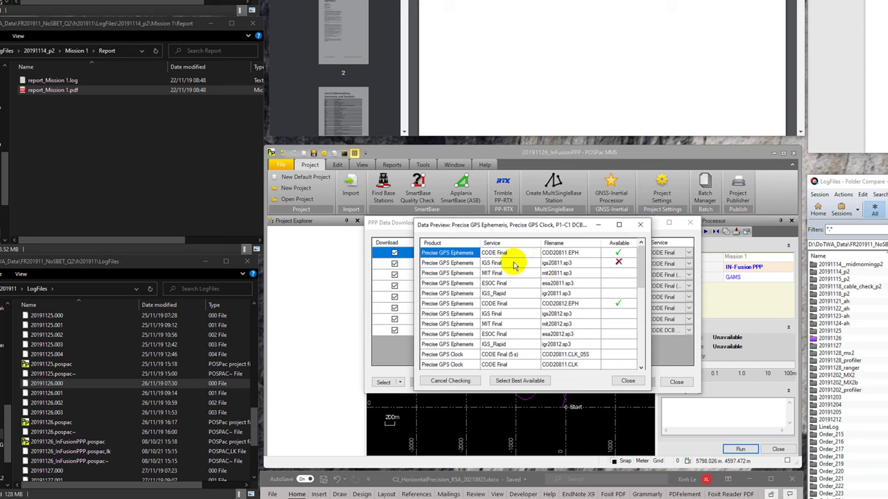
{"action": "left_click_drag", "start_coordinate": [480, 243], "coordinate": [487, 243]}
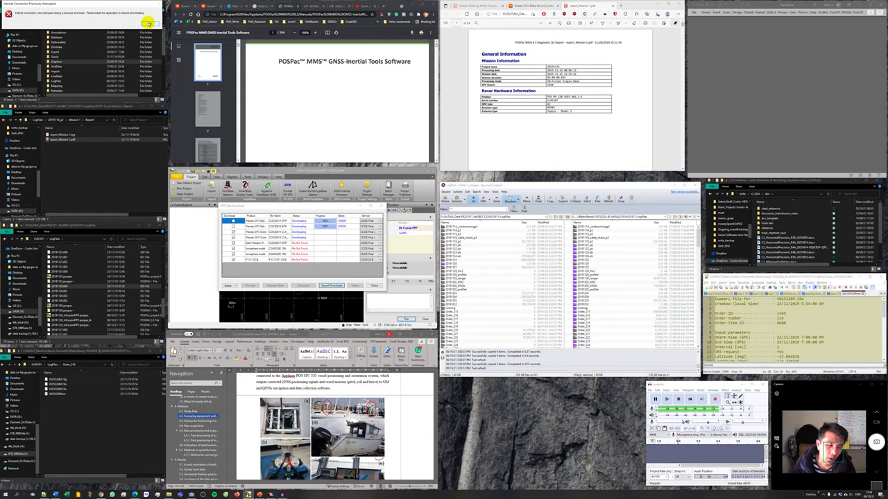
- Dismiss the interrupted-connection error and retry downloading the remaining PPP products, bringing the repeated error over the download window
{"action": "left_click_drag", "start_coordinate": [140, 7], "coordinate": [339, 239]}
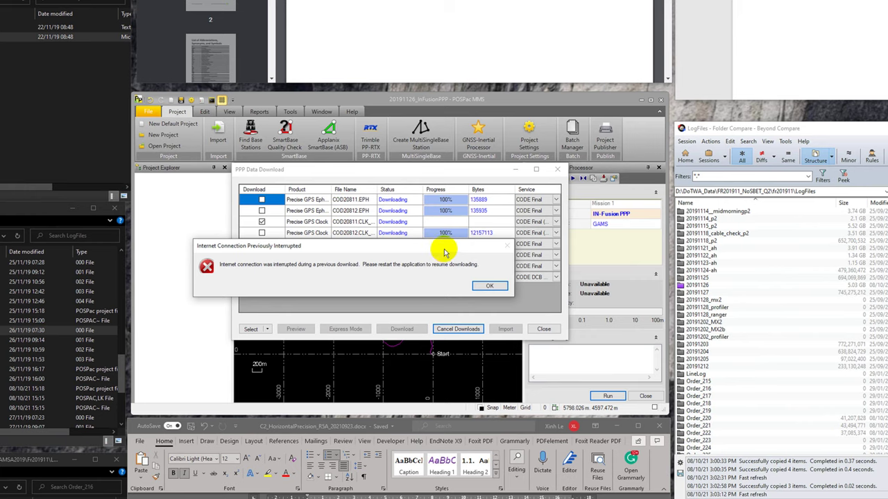
{"action": "left_click", "coordinate": [488, 287]}
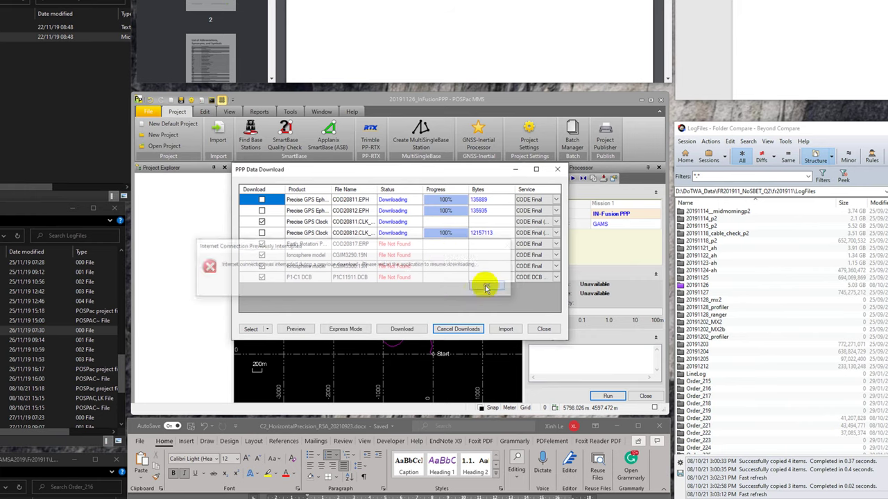
{"action": "left_click", "coordinate": [403, 330]}
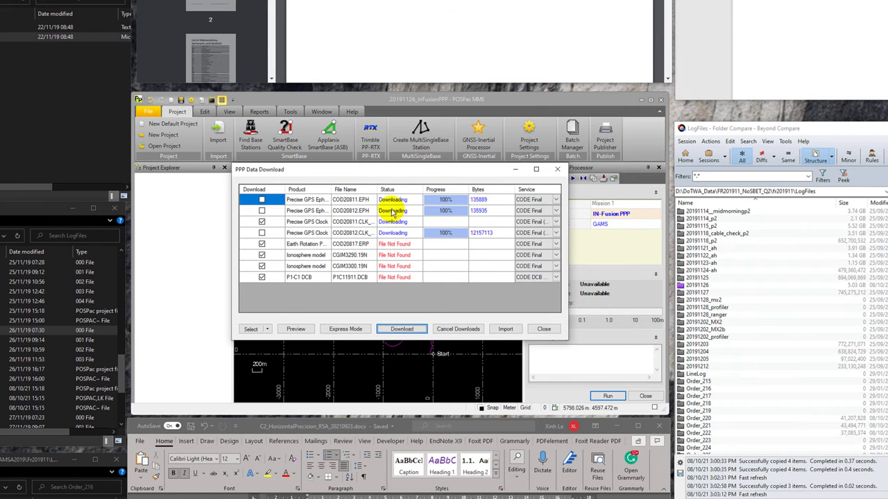
{"action": "left_click", "coordinate": [408, 330]}
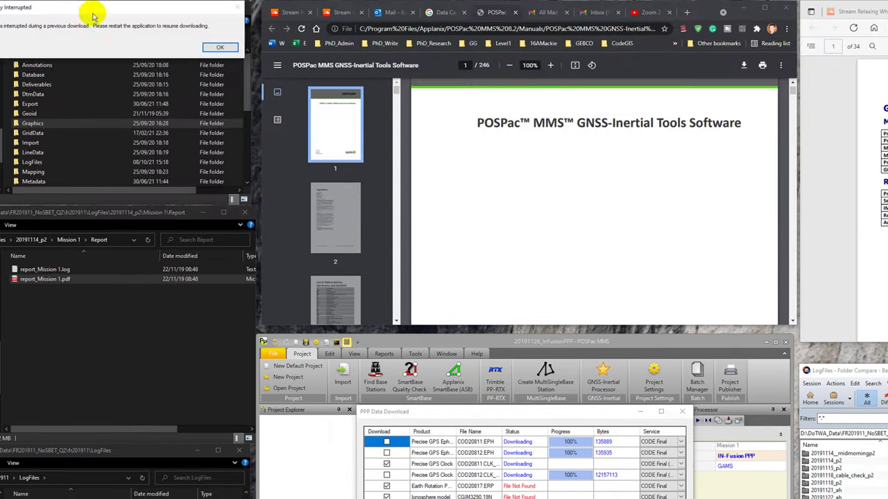
{"action": "left_click_drag", "start_coordinate": [94, 15], "coordinate": [510, 473]}
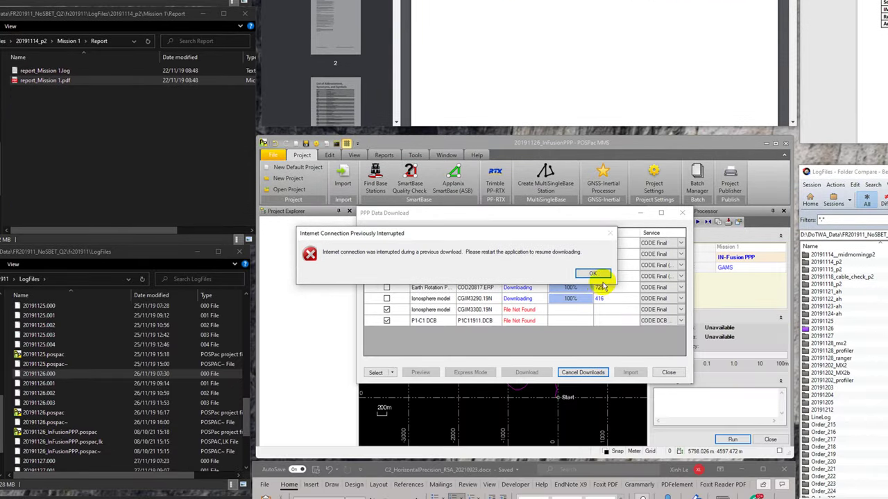
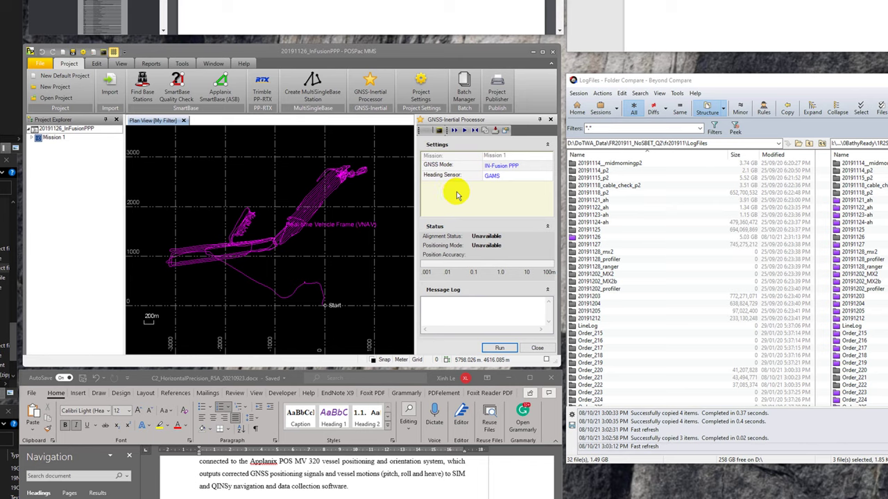
- Run the GNSS-Inertial Processor for Mission 1 in IN-Fusion PPP mode and move its progress window off the trajectory
{"action": "left_click", "coordinate": [498, 349]}
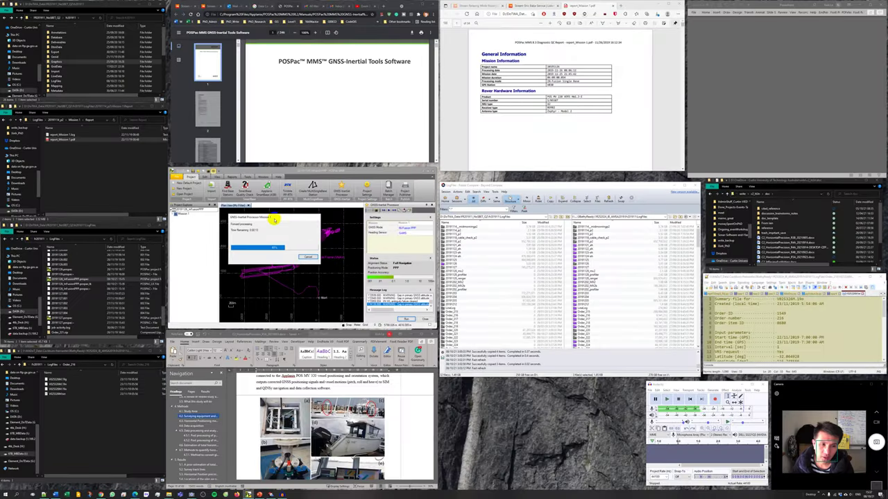
{"action": "left_click_drag", "start_coordinate": [269, 217], "coordinate": [224, 273]}
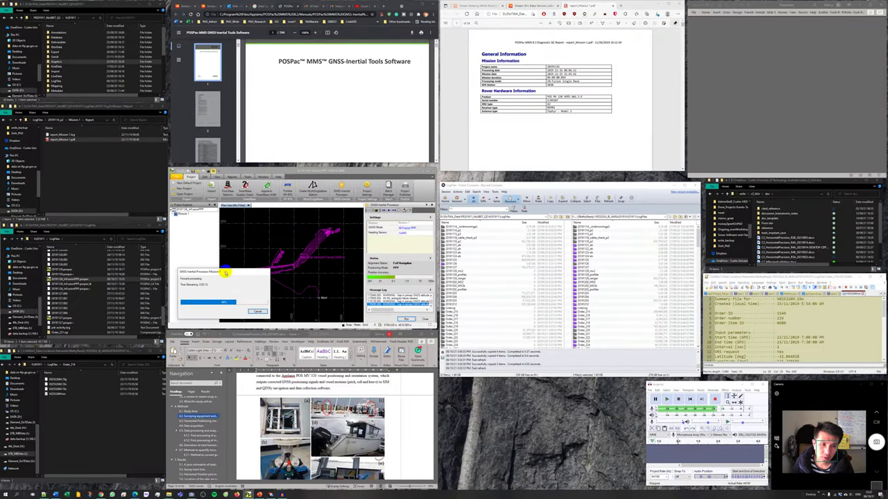
- Search the user guide for "Fusion PPP" and read the IN-Fusion PPP (IAPPP) section on page 25 and its continuation
{"action": "left_click", "coordinate": [337, 120]}
{"action": "scroll", "coordinate": [337, 116], "scroll_direction": "down", "scroll_amount": 5}
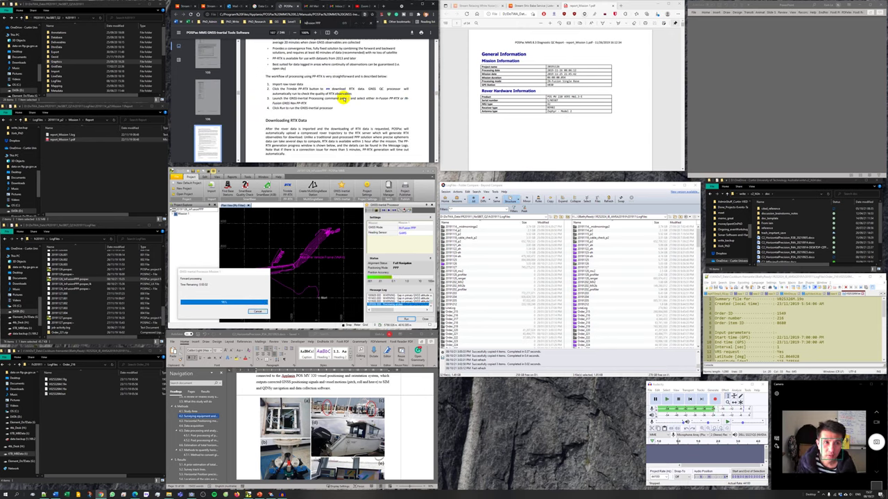
{"action": "key", "text": "Return"}
{"action": "key", "text": "Return"}
{"action": "key", "text": "Return"}
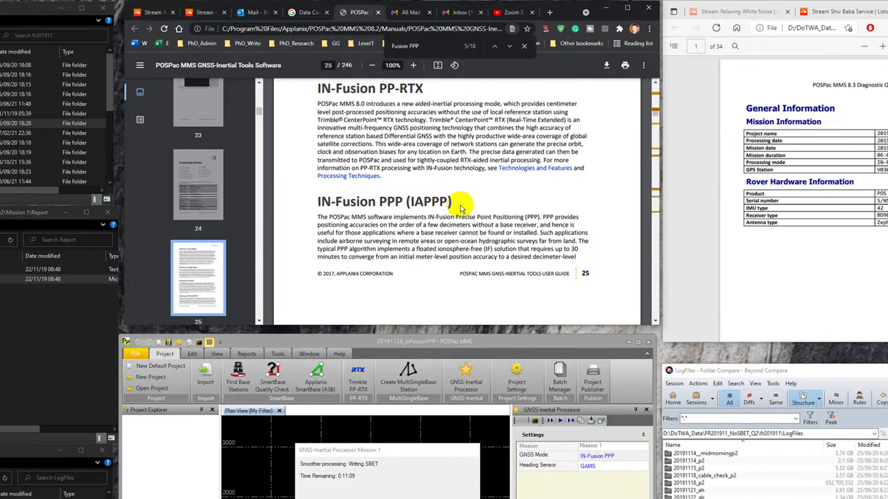
{"action": "scroll", "coordinate": [459, 206], "scroll_direction": "down", "scroll_amount": 1}
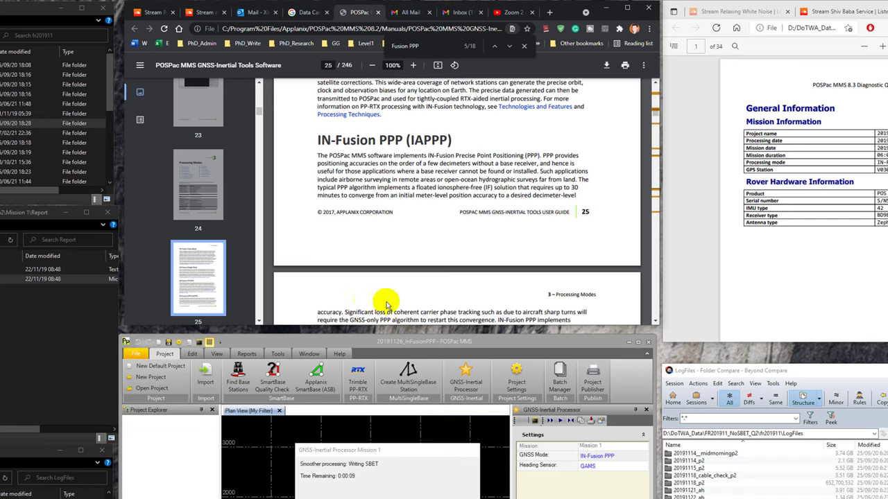
{"action": "scroll", "coordinate": [417, 277], "scroll_direction": "down", "scroll_amount": 2}
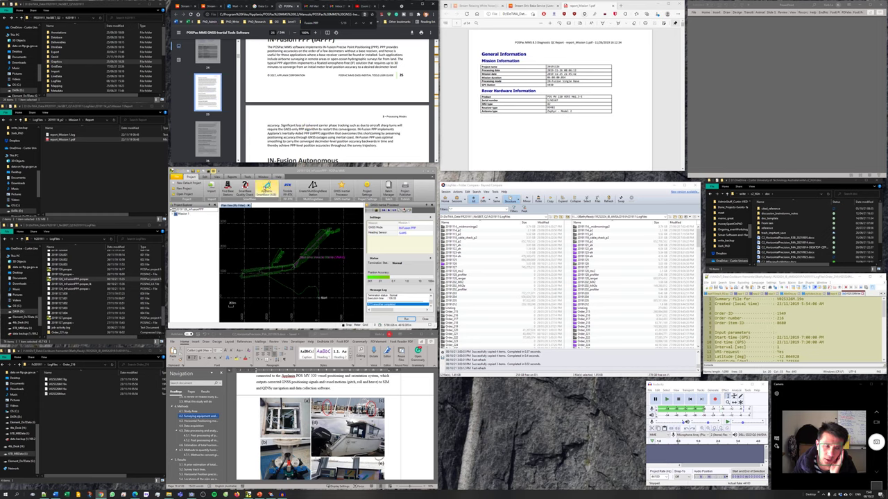
- Generate a QC report for Mission 1 with the Diagnostic template, checking the report file path first
{"action": "left_click", "coordinate": [232, 178]}
{"action": "left_click", "coordinate": [202, 188]}
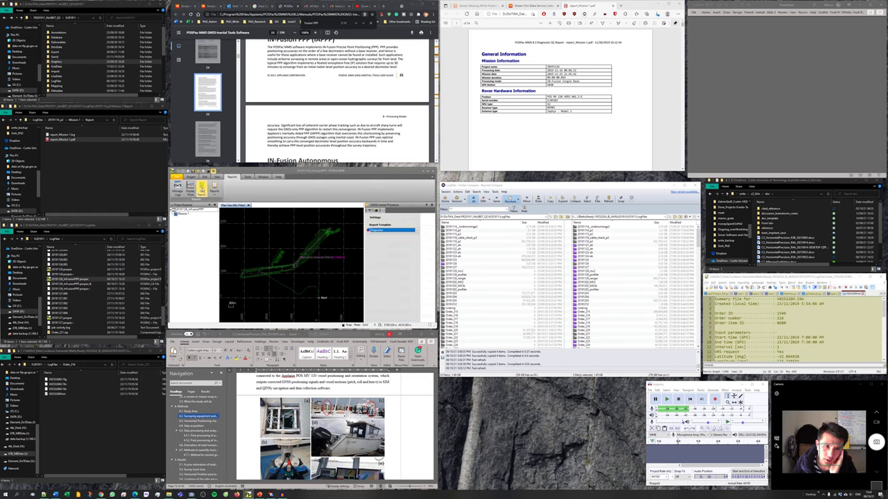
{"action": "left_click", "coordinate": [404, 223]}
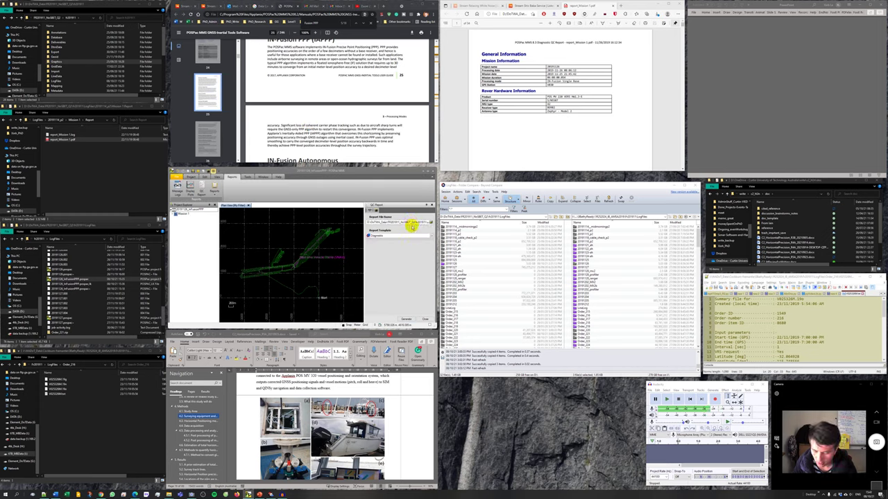
{"action": "key", "text": "End"}
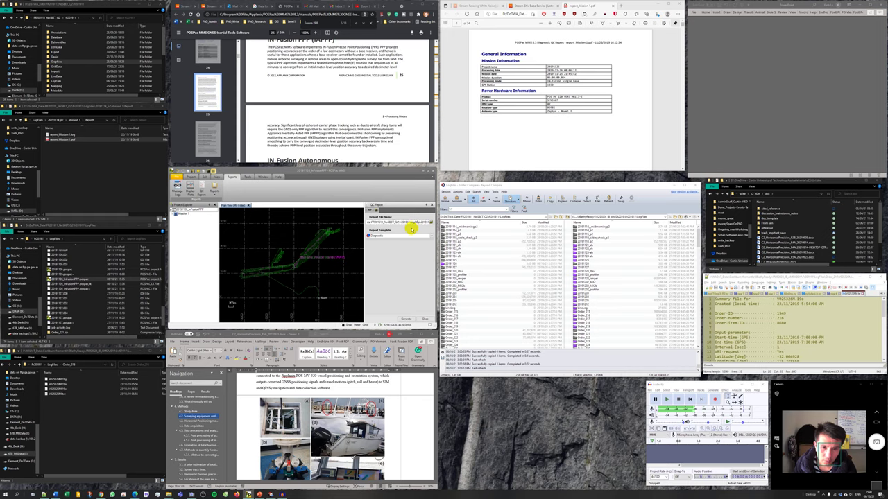
{"action": "left_click", "coordinate": [400, 319]}
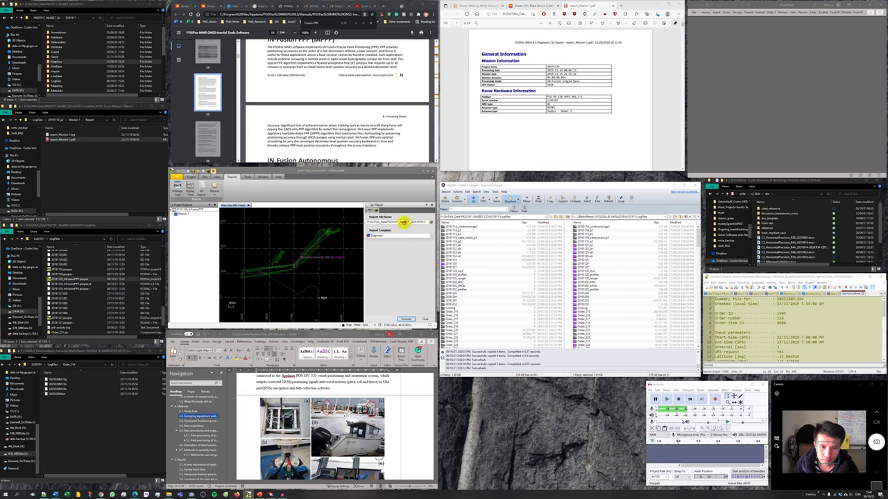
- Copy the QC report's file path and open report_Mission 1.pdf in a new browser tab
{"action": "double_click", "coordinate": [400, 222]}
{"action": "key", "text": "ctrl+c"}
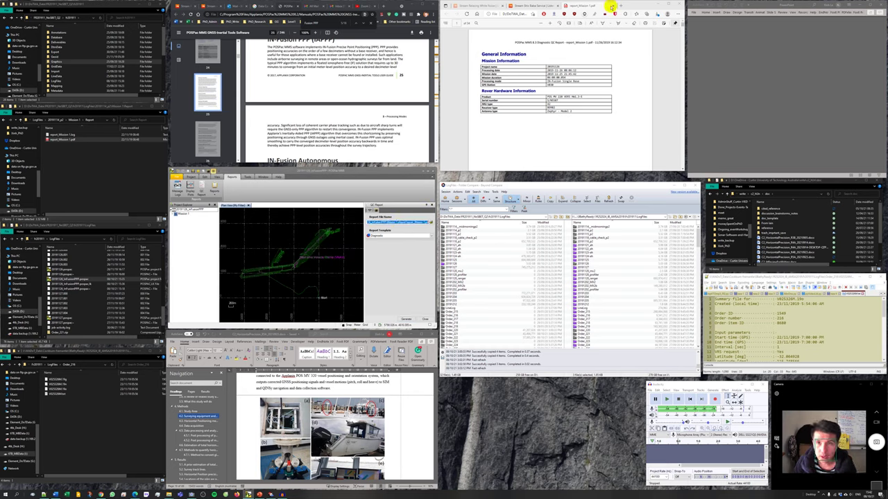
{"action": "left_click", "coordinate": [619, 6]}
{"action": "key", "text": "ctrl+v"}
{"action": "key", "text": "Return"}
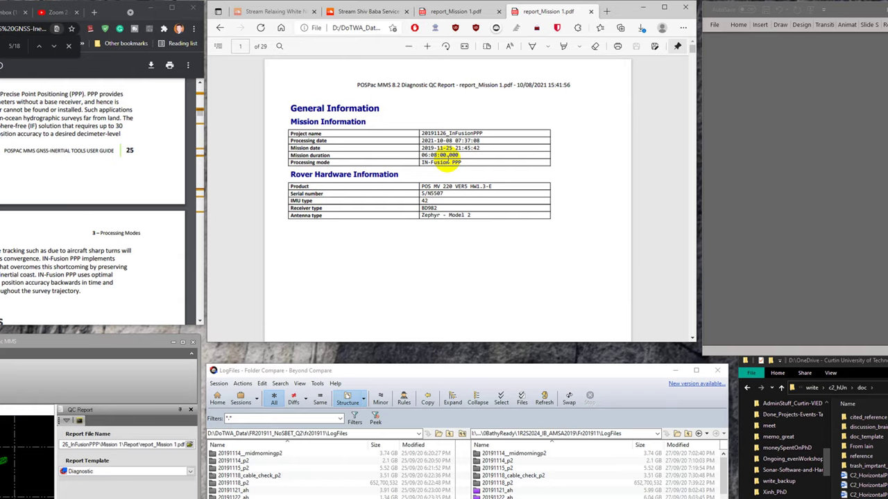
- Review the report's project file list and rover data summary, and copy the correction data entry OmniSTAR VBS
{"action": "scroll", "coordinate": [479, 222], "scroll_direction": "down", "scroll_amount": 5}
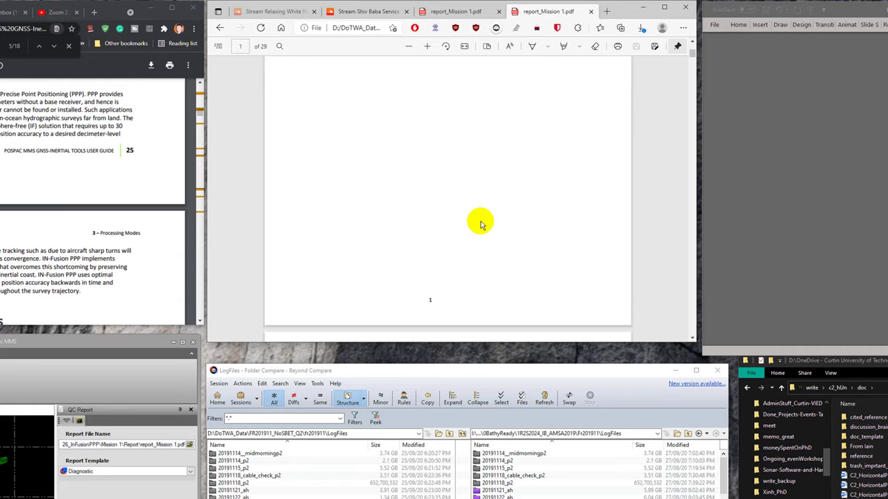
{"action": "scroll", "coordinate": [480, 224], "scroll_direction": "down", "scroll_amount": 12}
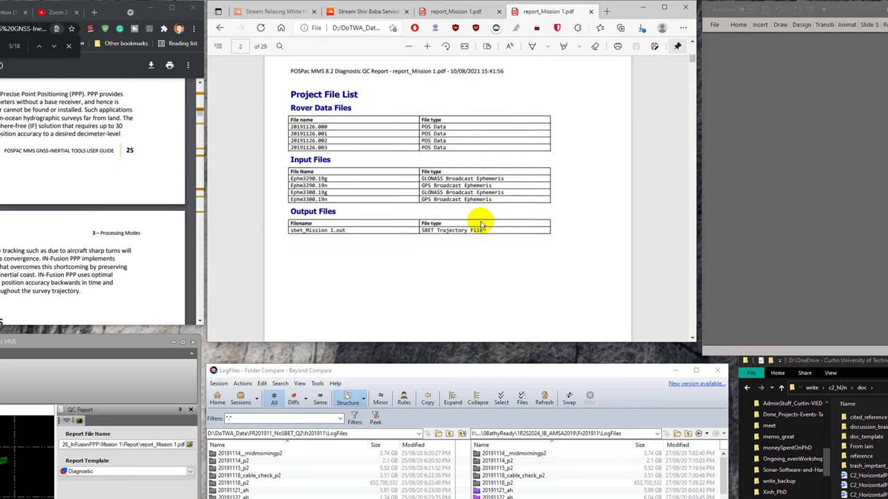
{"action": "scroll", "coordinate": [481, 224], "scroll_direction": "up", "scroll_amount": 3}
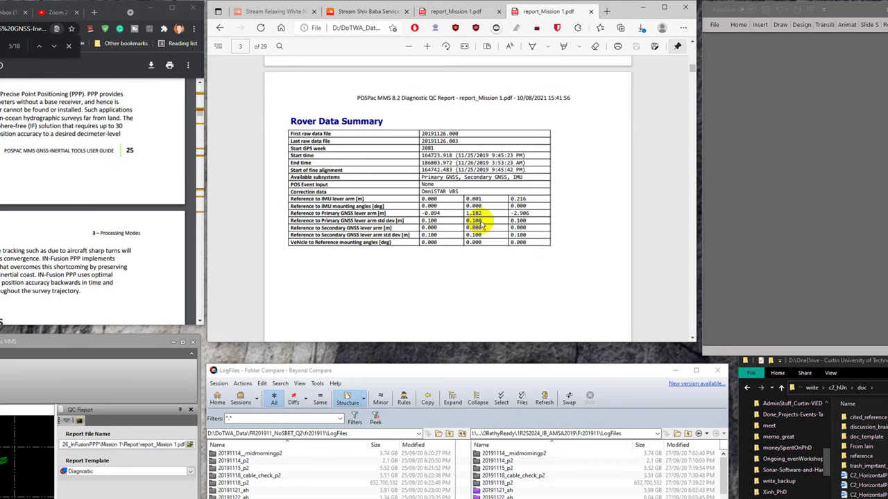
{"action": "left_click_drag", "start_coordinate": [419, 192], "coordinate": [461, 192]}
{"action": "key", "text": "ctrl+c"}
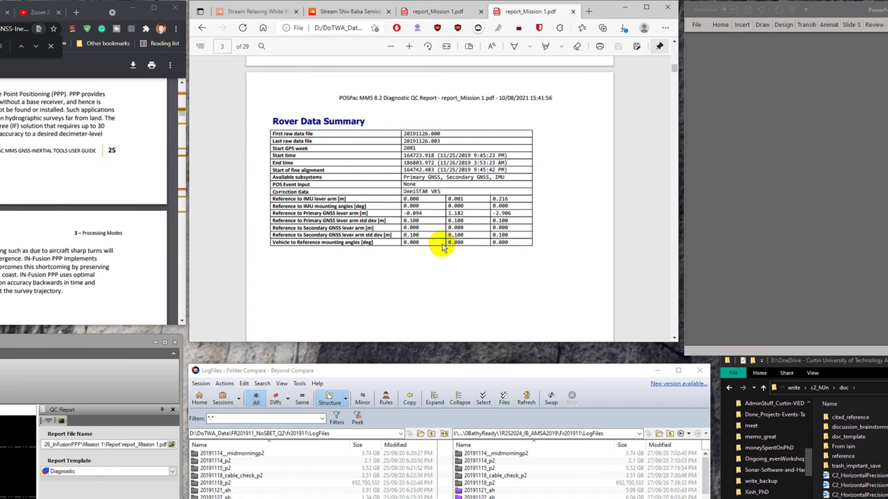
- Examine the report's Raw Data QC section, including the IMU import summary and the L1 satellite lock/elevation plot
{"action": "scroll", "coordinate": [567, 122], "scroll_direction": "down", "scroll_amount": 5}
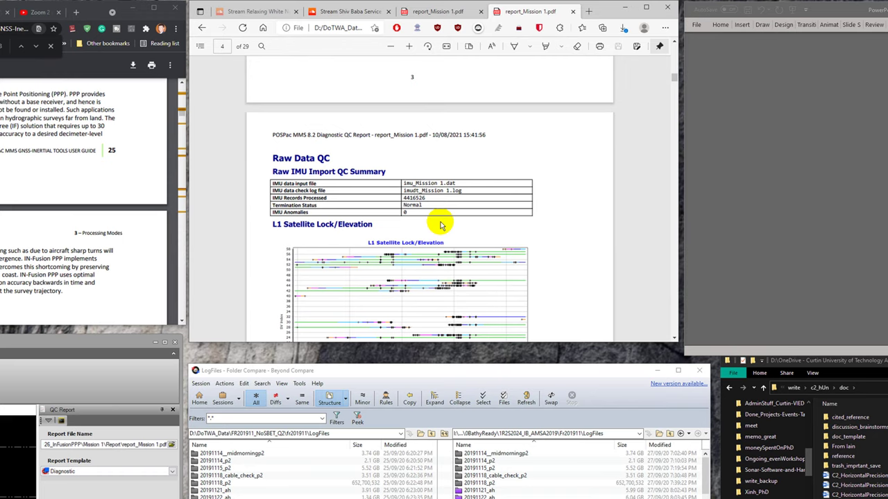
{"action": "scroll", "coordinate": [442, 225], "scroll_direction": "down", "scroll_amount": 3}
{"action": "scroll", "coordinate": [389, 204], "scroll_direction": "up", "scroll_amount": 2}
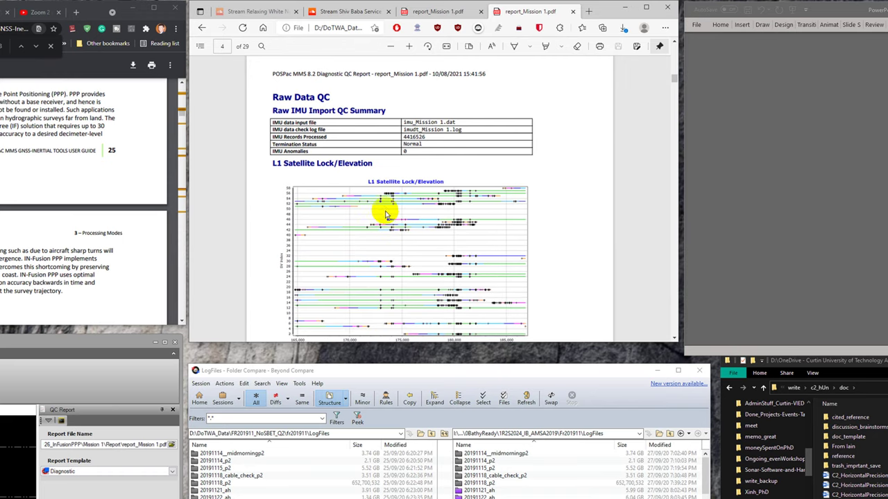
- Examine the report's GPS and GLONASS SNR plots and the Top View plot under Trajectory Information
{"action": "scroll", "coordinate": [422, 198], "scroll_direction": "down", "scroll_amount": 10}
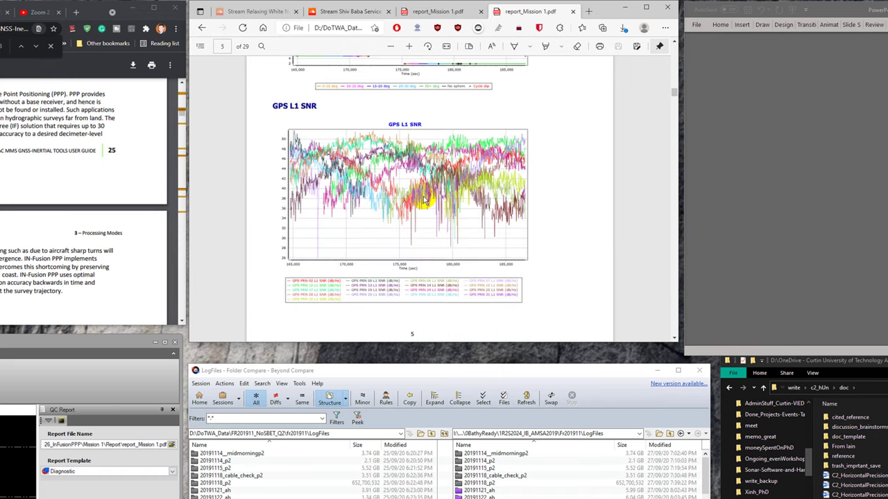
{"action": "scroll", "coordinate": [424, 200], "scroll_direction": "down", "scroll_amount": 15}
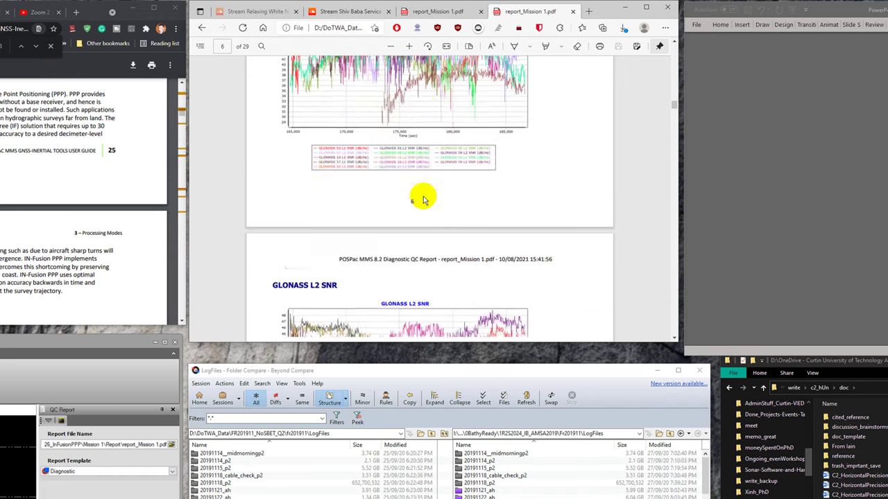
{"action": "scroll", "coordinate": [424, 199], "scroll_direction": "down", "scroll_amount": 5}
{"action": "scroll", "coordinate": [422, 199], "scroll_direction": "up", "scroll_amount": 1}
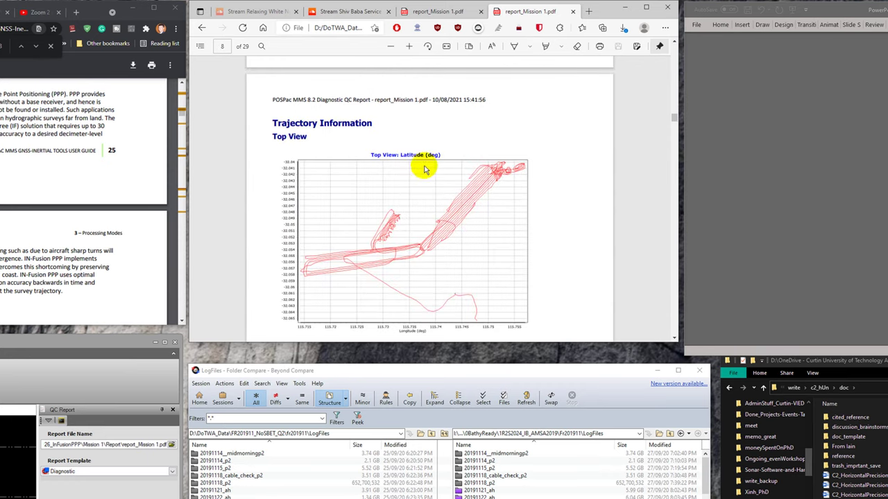
- Review the velocity, body acceleration, lever arm and sensor bias plots through to the Position Error RMS plot under Smoothed Performance Metrics
{"action": "scroll", "coordinate": [421, 215], "scroll_direction": "down", "scroll_amount": 10}
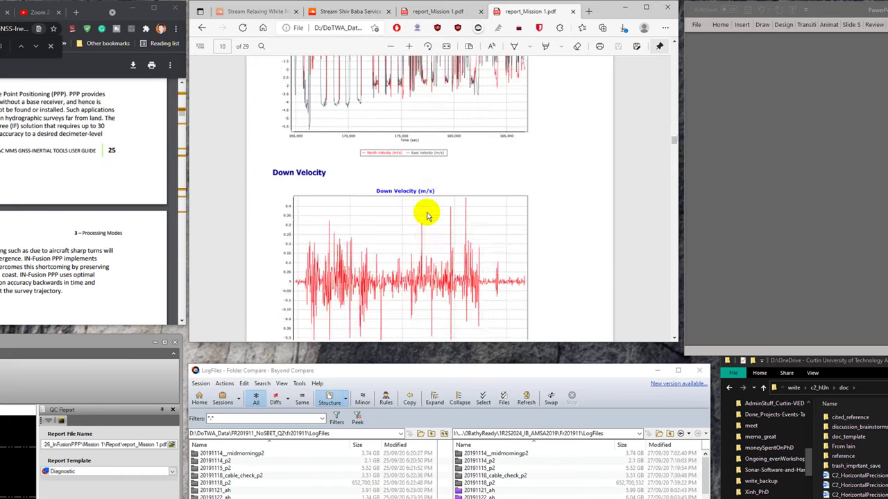
{"action": "scroll", "coordinate": [427, 216], "scroll_direction": "up", "scroll_amount": 1}
{"action": "scroll", "coordinate": [428, 215], "scroll_direction": "down", "scroll_amount": 10}
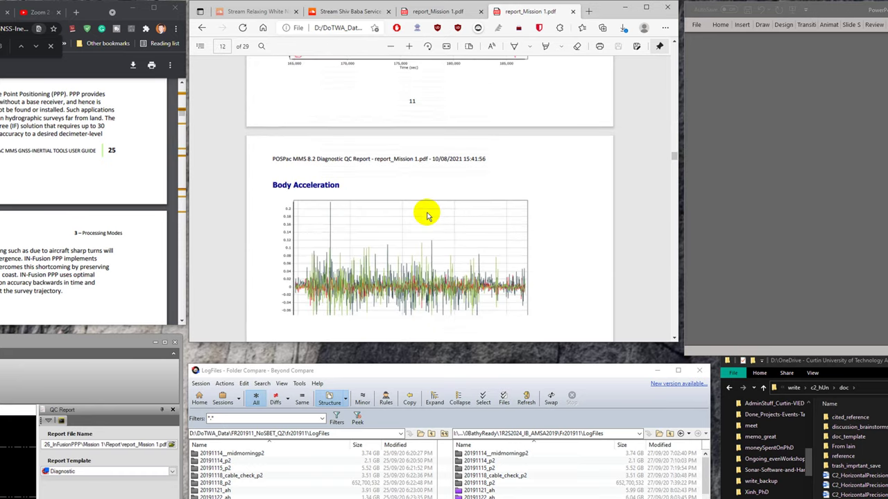
{"action": "scroll", "coordinate": [427, 216], "scroll_direction": "down", "scroll_amount": 20}
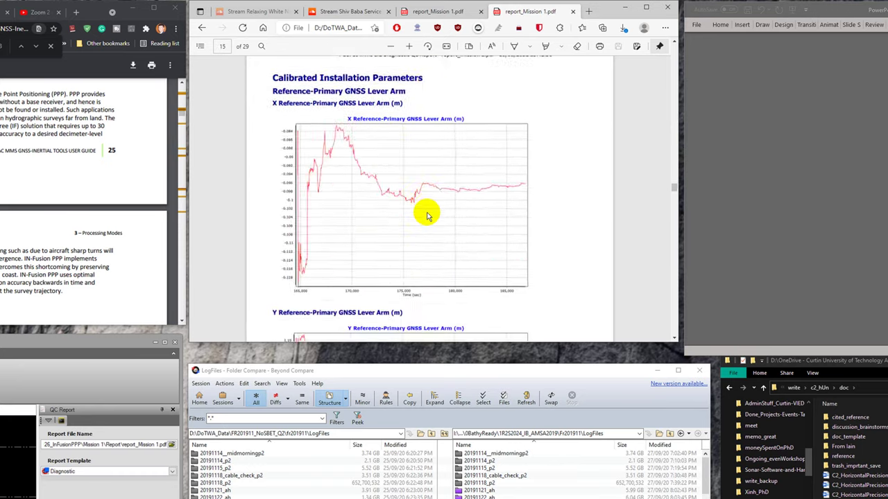
{"action": "scroll", "coordinate": [427, 215], "scroll_direction": "down", "scroll_amount": 20}
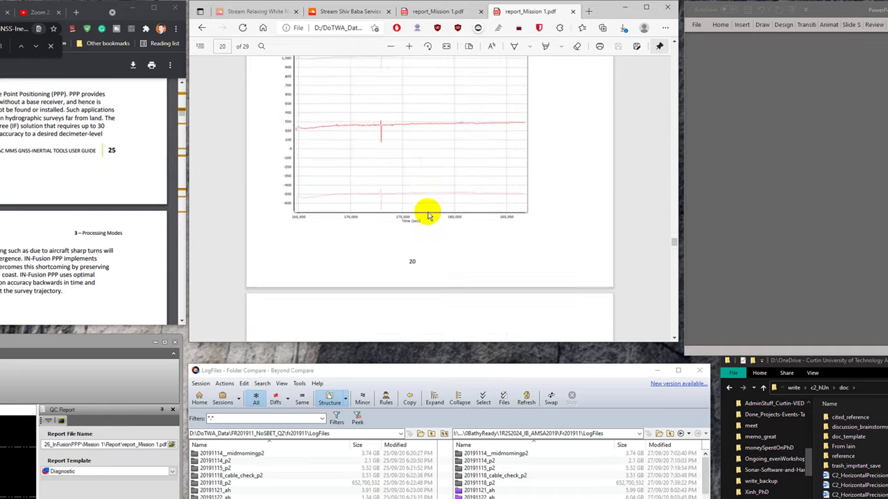
{"action": "scroll", "coordinate": [427, 215], "scroll_direction": "down", "scroll_amount": 20}
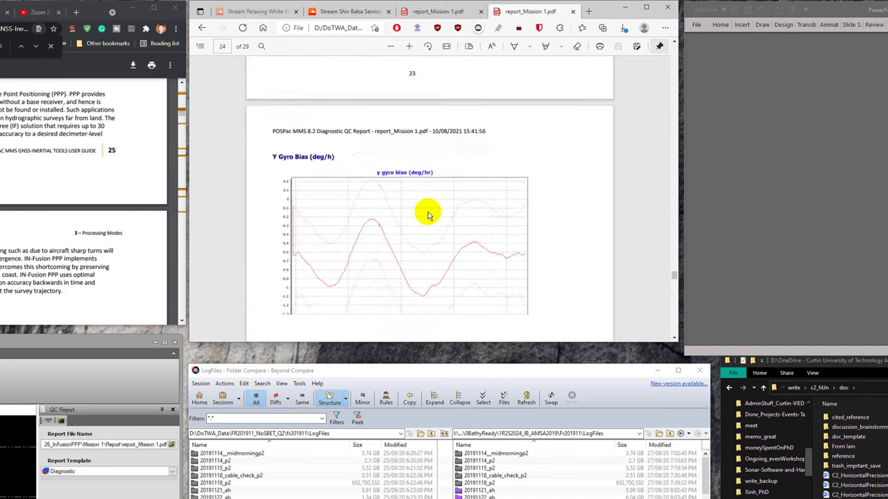
{"action": "scroll", "coordinate": [427, 216], "scroll_direction": "down", "scroll_amount": 3}
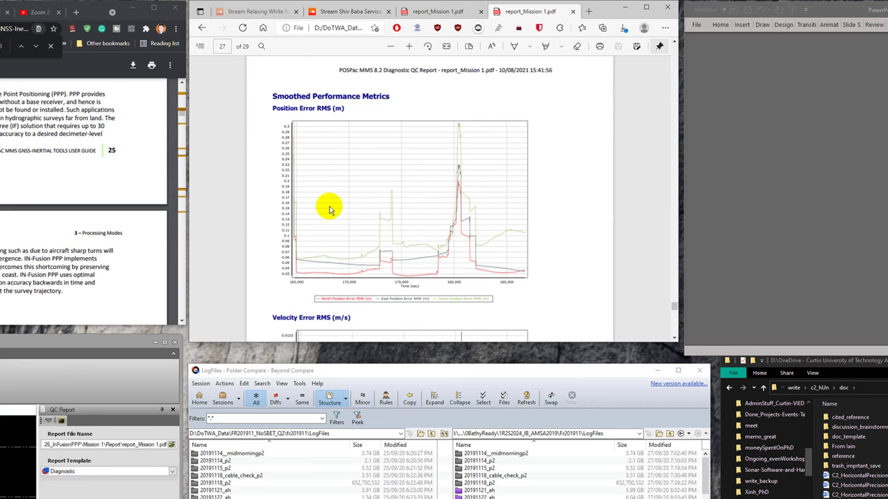
{"action": "scroll", "coordinate": [342, 206], "scroll_direction": "up", "scroll_amount": 2}
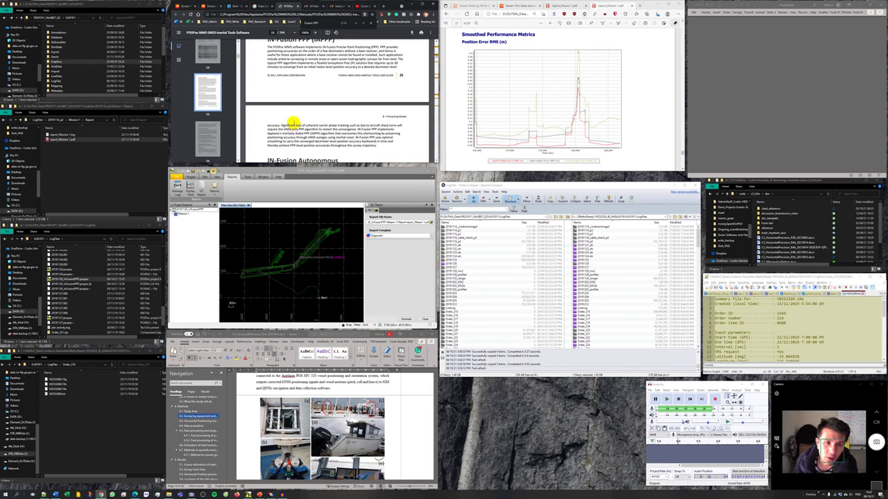
- Check the user guide's passage on significant loss of coherent carrier phase tracking against the report's Position and Velocity Error RMS plots
{"action": "mouse_move", "coordinate": [293, 124]}
{"action": "left_mouse_down"}
{"action": "mouse_move", "coordinate": [367, 139]}
{"action": "mouse_move", "coordinate": [274, 131]}
{"action": "mouse_move", "coordinate": [290, 130]}
{"action": "left_mouse_up"}
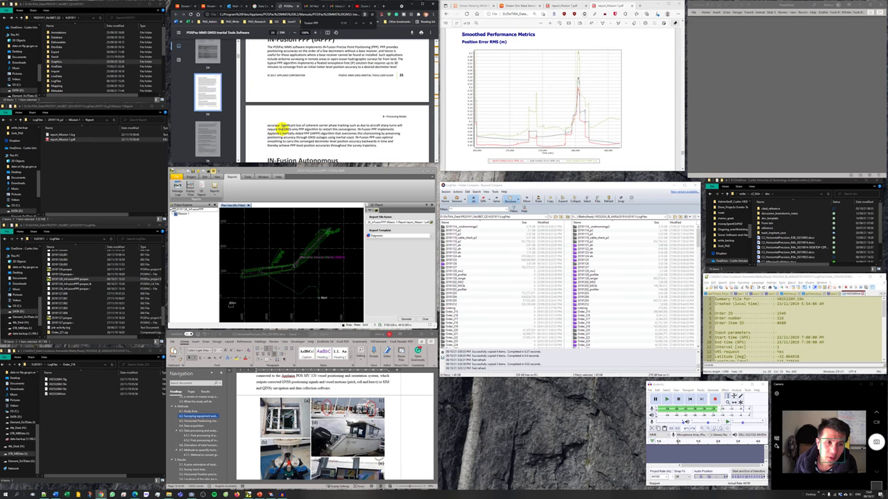
{"action": "left_click", "coordinate": [284, 128]}
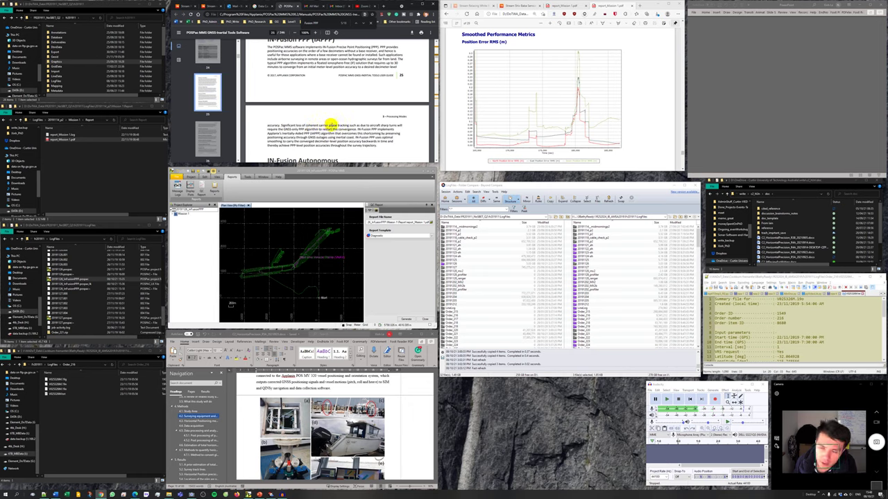
{"action": "scroll", "coordinate": [610, 125], "scroll_direction": "down", "scroll_amount": 3}
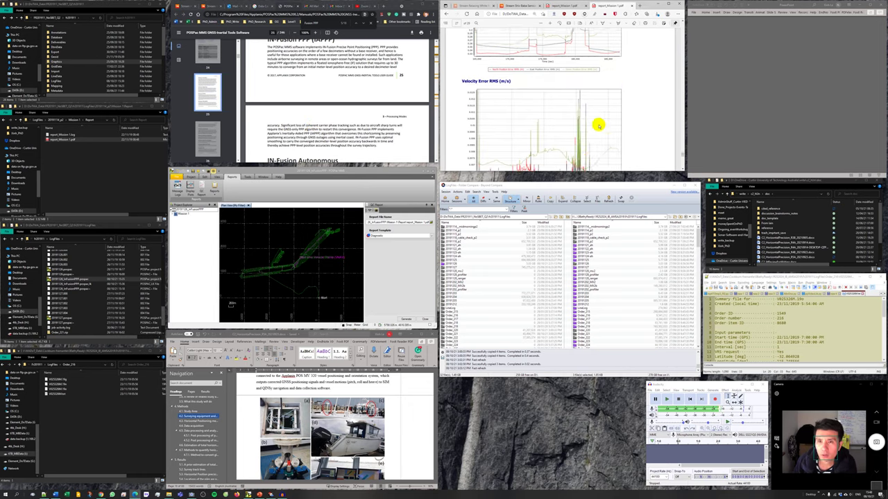
{"action": "scroll", "coordinate": [586, 130], "scroll_direction": "up", "scroll_amount": 3}
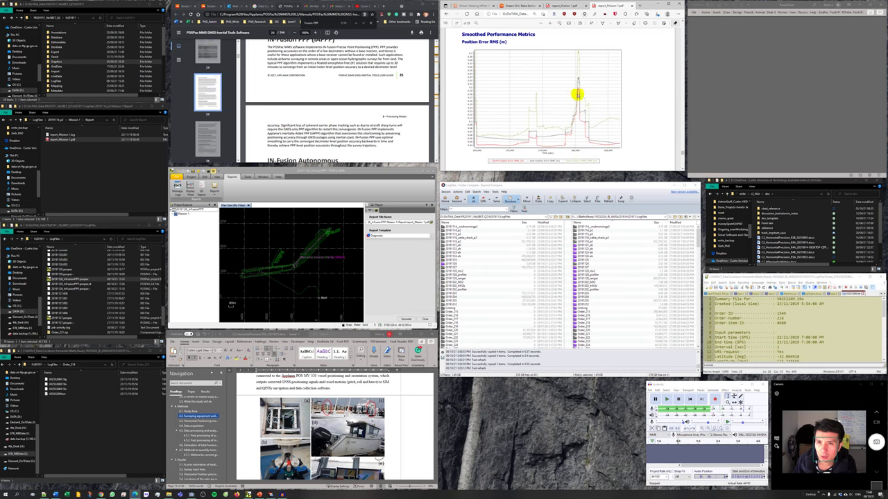
- Go back through the report's calibration, processor configuration and trajectory sections to examine the L2 Satellite Lock/Elevation plot
{"action": "scroll", "coordinate": [581, 93], "scroll_direction": "down", "scroll_amount": 10}
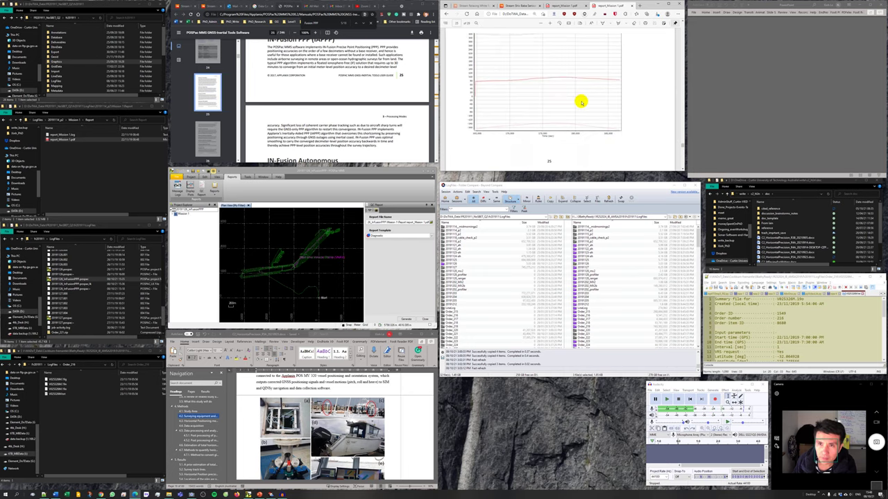
{"action": "scroll", "coordinate": [581, 103], "scroll_direction": "down", "scroll_amount": 6}
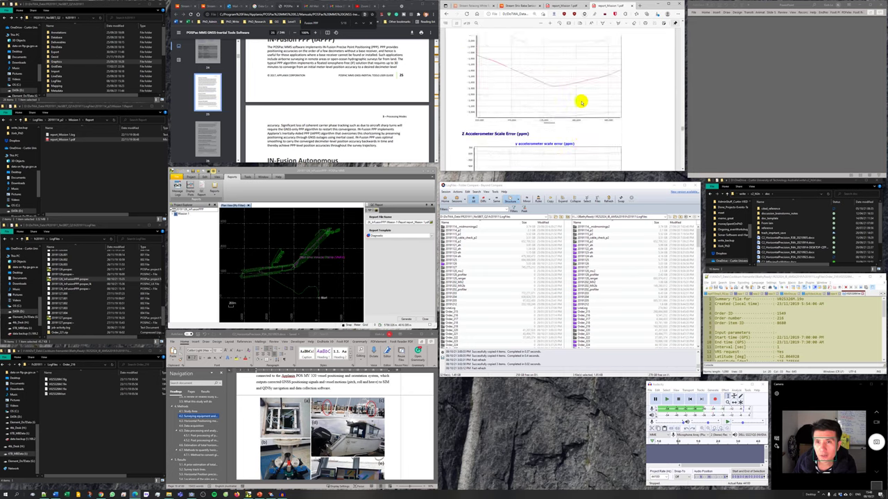
{"action": "scroll", "coordinate": [581, 102], "scroll_direction": "down", "scroll_amount": 8}
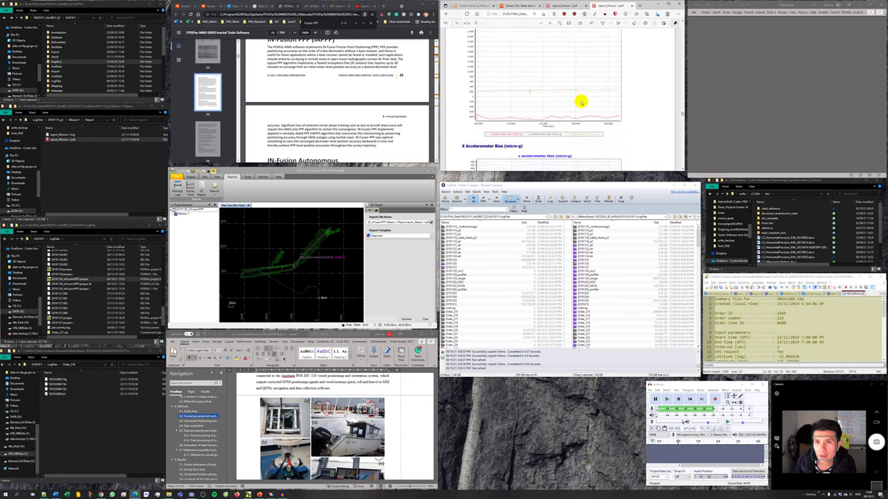
{"action": "scroll", "coordinate": [581, 103], "scroll_direction": "down", "scroll_amount": 6}
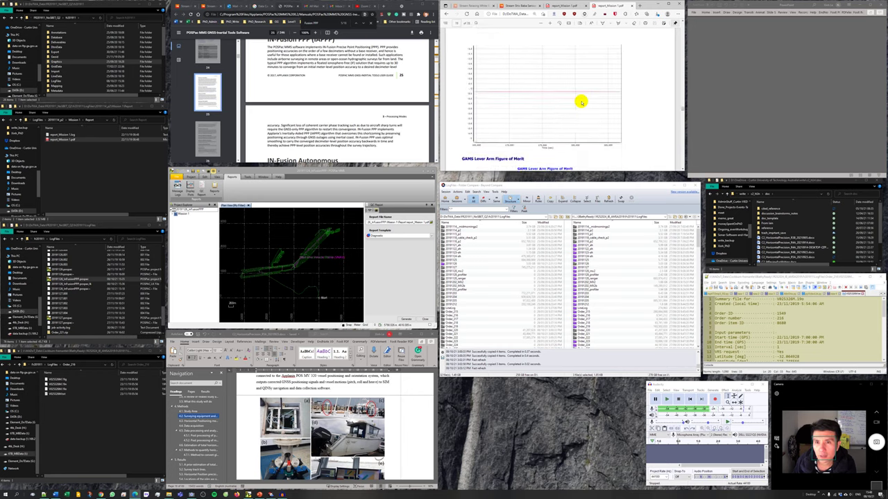
{"action": "scroll", "coordinate": [581, 102], "scroll_direction": "down", "scroll_amount": 4}
{"action": "scroll", "coordinate": [581, 103], "scroll_direction": "up", "scroll_amount": 2}
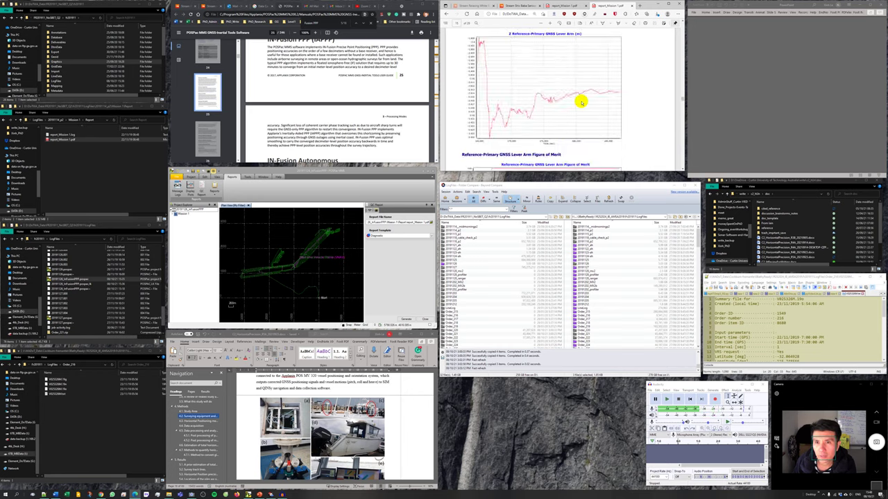
{"action": "scroll", "coordinate": [581, 103], "scroll_direction": "down", "scroll_amount": 2}
{"action": "scroll", "coordinate": [581, 103], "scroll_direction": "up", "scroll_amount": 15}
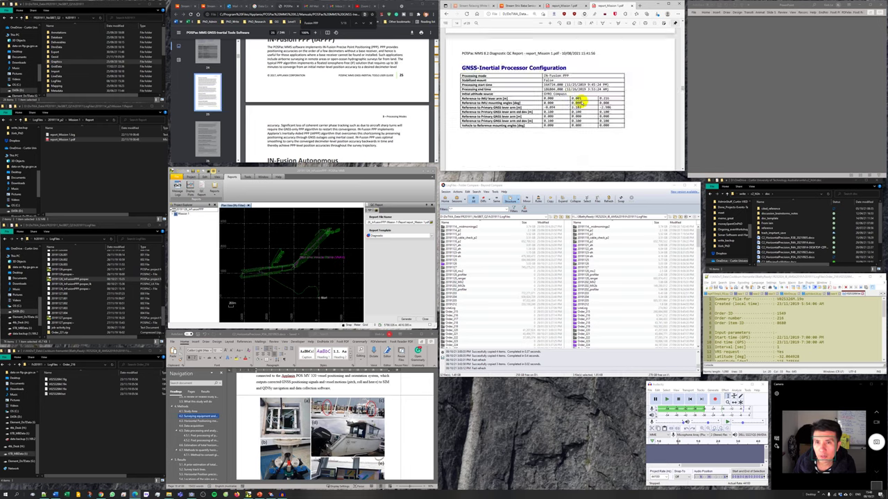
{"action": "scroll", "coordinate": [581, 102], "scroll_direction": "down", "scroll_amount": 8}
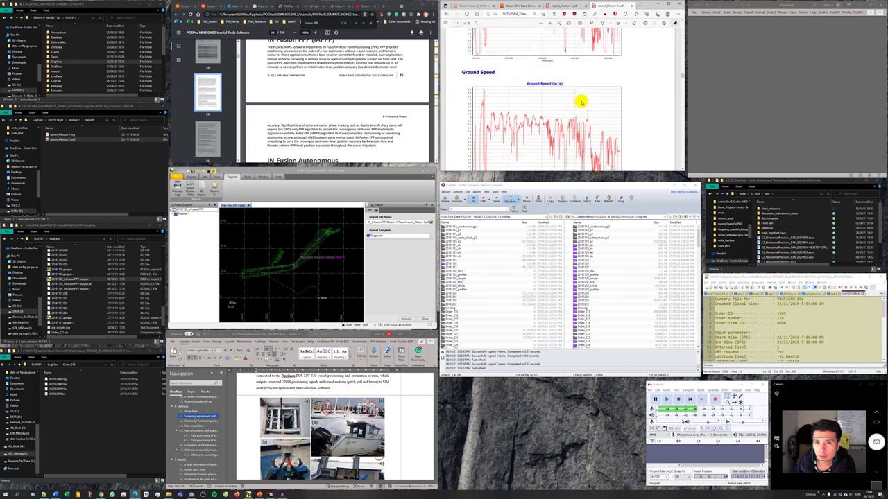
{"action": "scroll", "coordinate": [581, 102], "scroll_direction": "down", "scroll_amount": 12}
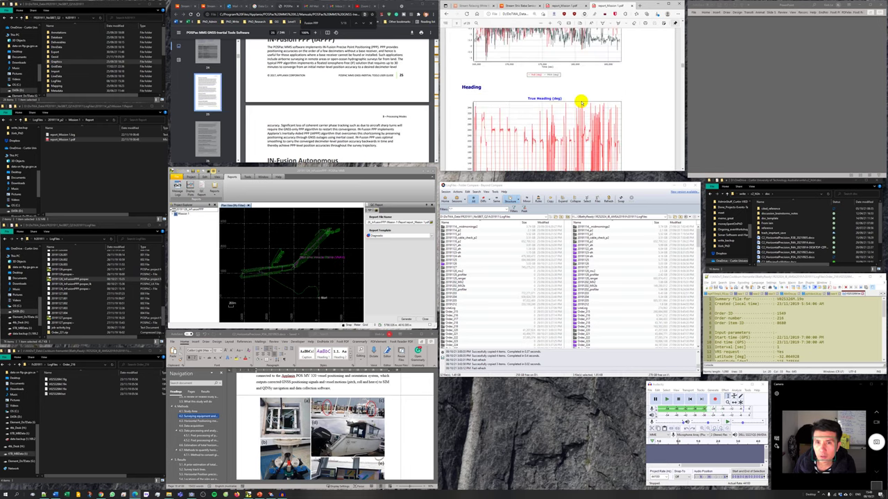
{"action": "scroll", "coordinate": [581, 103], "scroll_direction": "down", "scroll_amount": 10}
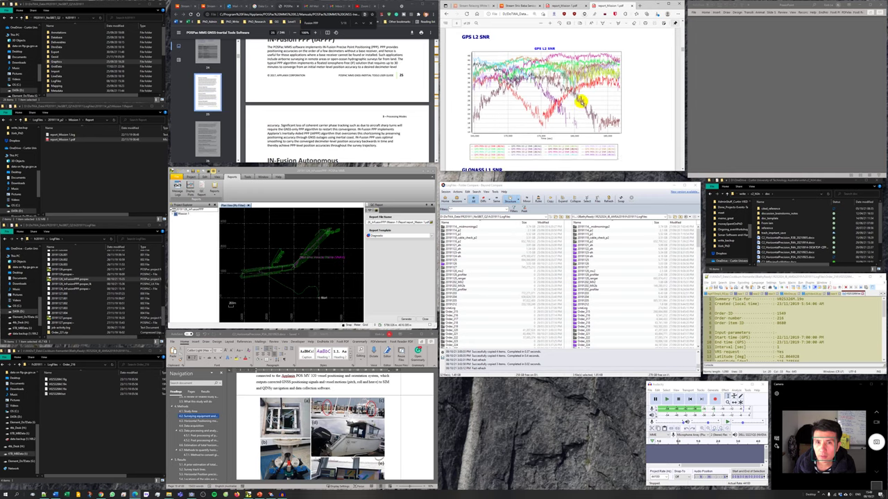
{"action": "scroll", "coordinate": [581, 102], "scroll_direction": "down", "scroll_amount": 8}
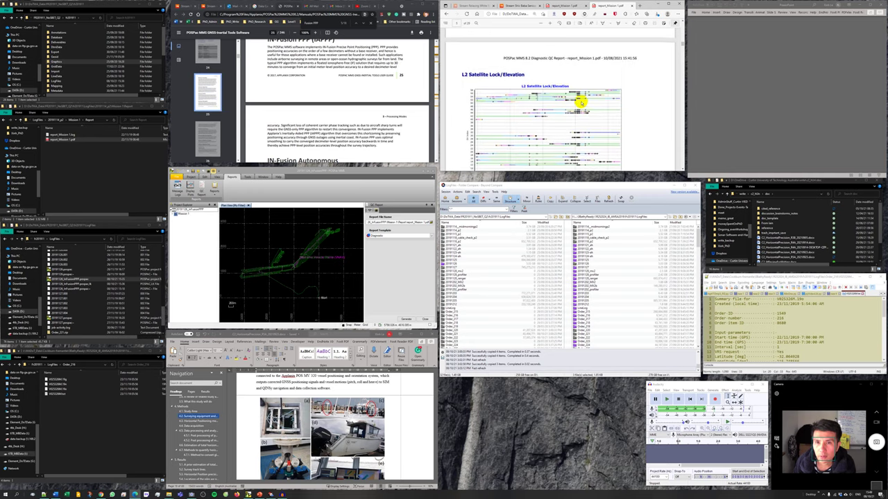
{"action": "scroll", "coordinate": [569, 139], "scroll_direction": "down", "scroll_amount": 1}
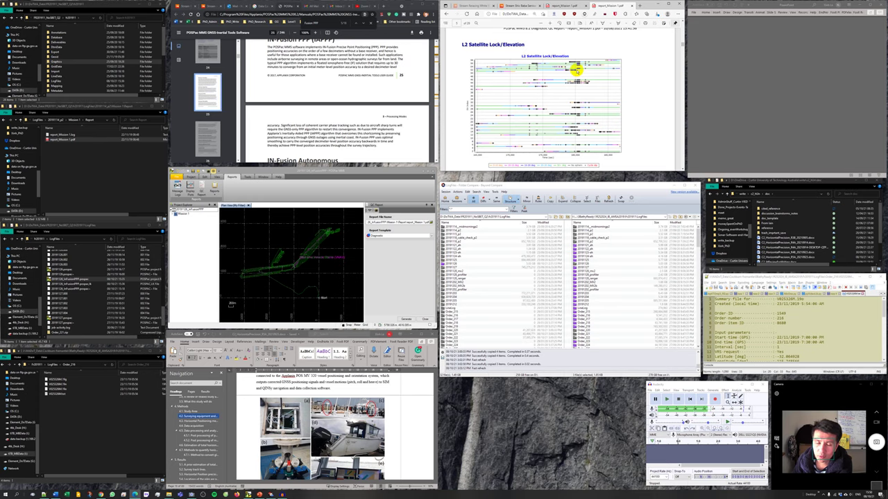
- Recheck the Raw Data QC section, including the IMU import summary, the L1 and L2 satellite lock/elevation plots and the GLONASS L1 SNR plot
{"action": "scroll", "coordinate": [577, 84], "scroll_direction": "up", "scroll_amount": 10}
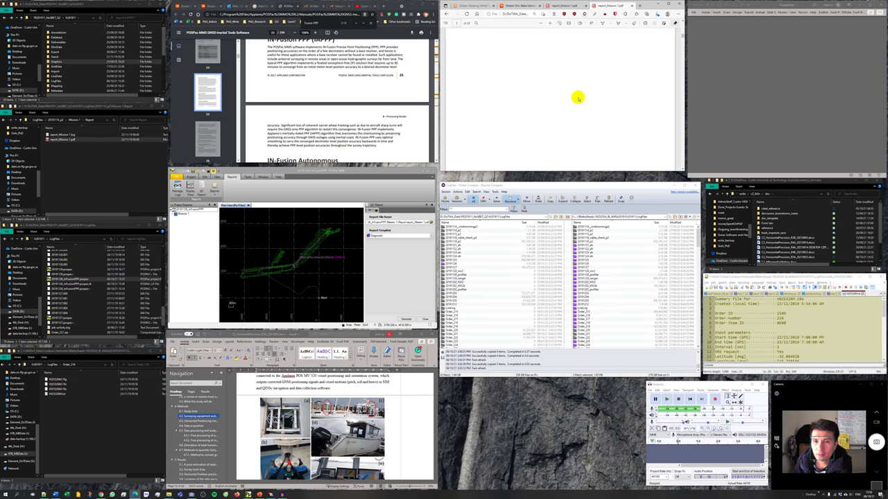
{"action": "scroll", "coordinate": [577, 98], "scroll_direction": "down", "scroll_amount": 8}
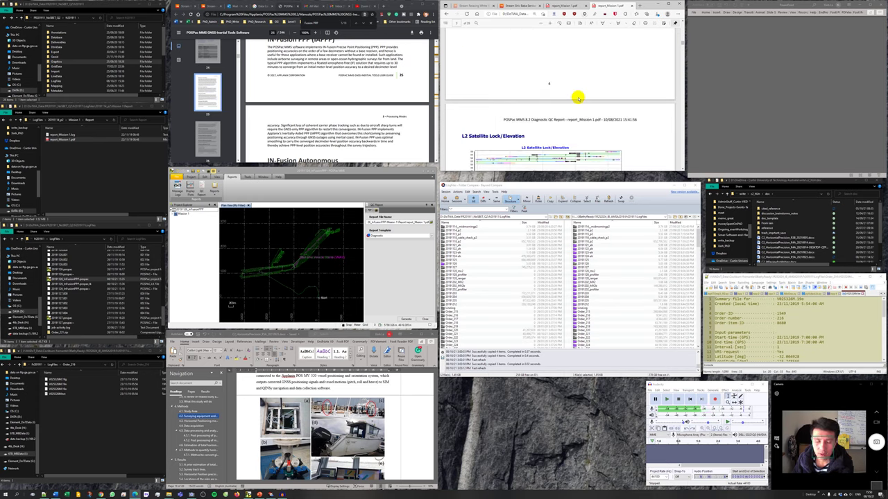
{"action": "scroll", "coordinate": [577, 99], "scroll_direction": "up", "scroll_amount": 5}
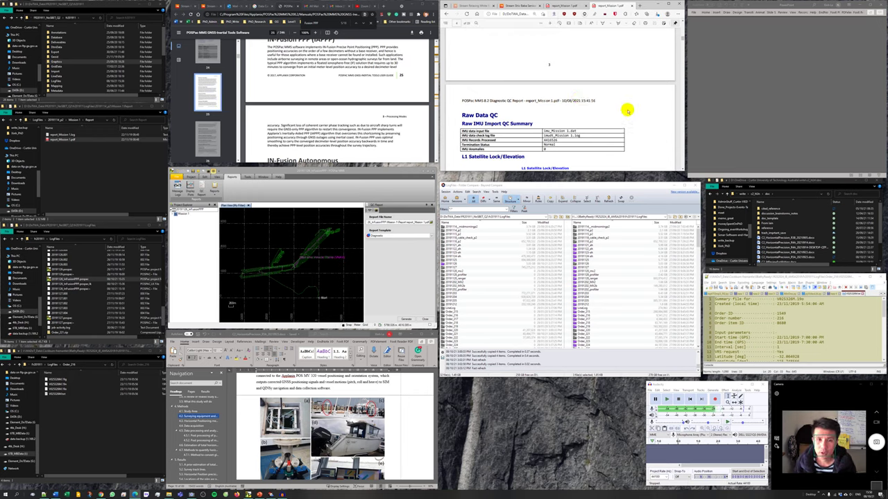
{"action": "scroll", "coordinate": [605, 95], "scroll_direction": "down", "scroll_amount": 1}
{"action": "scroll", "coordinate": [606, 95], "scroll_direction": "down", "scroll_amount": 10}
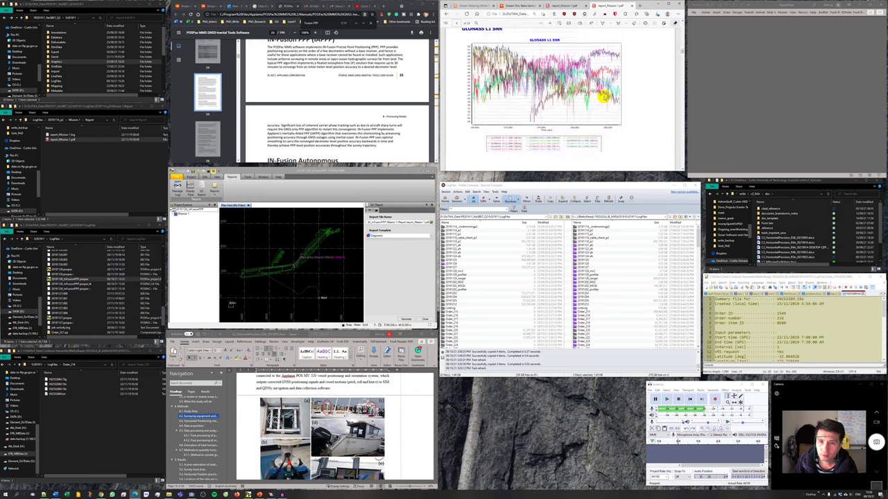
- Return to the Smoothed Performance Metrics section and re-examine the Position Error RMS plot
{"action": "scroll", "coordinate": [602, 103], "scroll_direction": "down", "scroll_amount": 15}
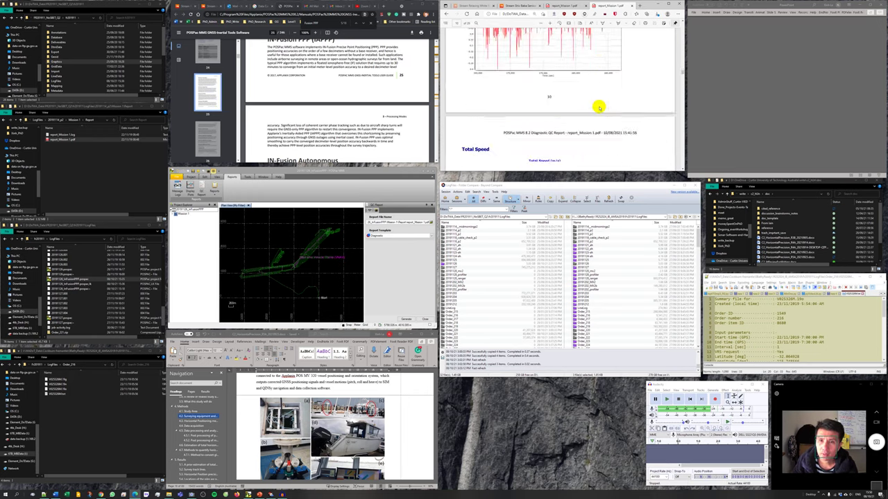
{"action": "scroll", "coordinate": [597, 107], "scroll_direction": "down", "scroll_amount": 15}
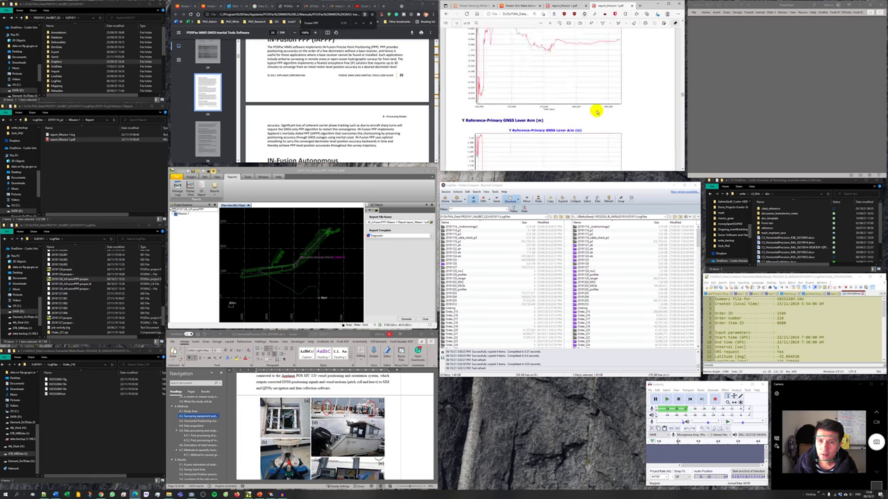
{"action": "scroll", "coordinate": [597, 113], "scroll_direction": "down", "scroll_amount": 15}
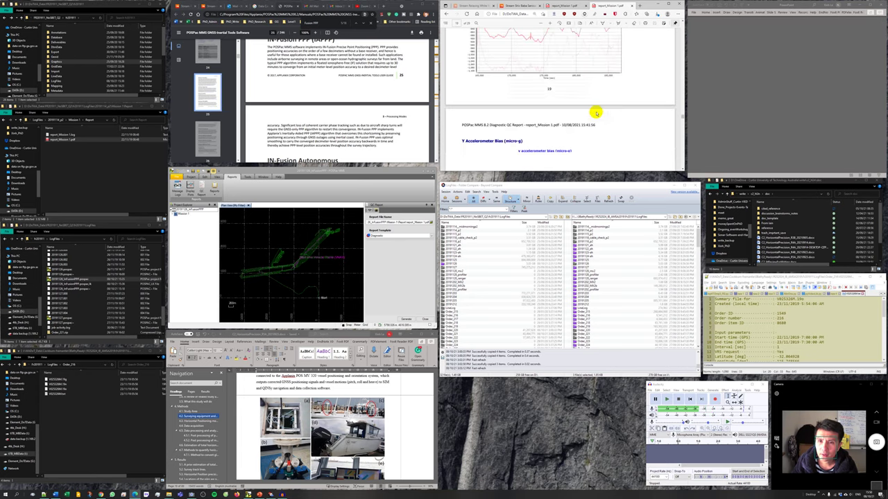
{"action": "scroll", "coordinate": [595, 114], "scroll_direction": "down", "scroll_amount": 10}
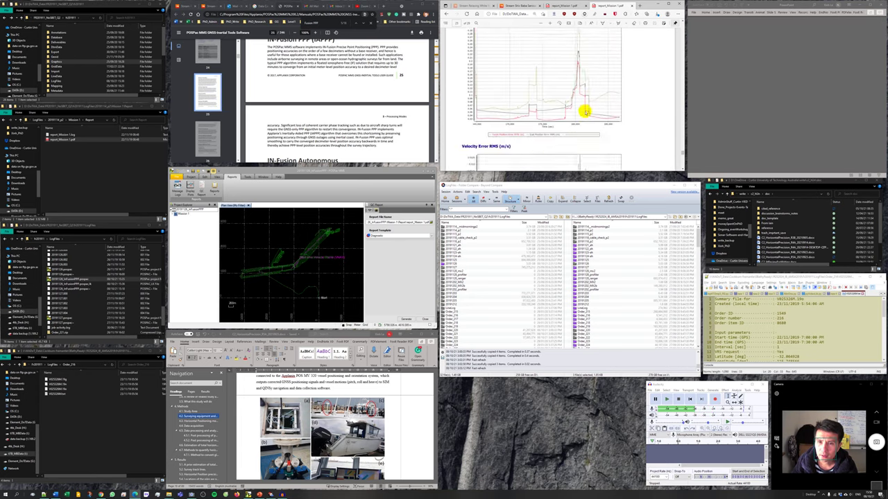
{"action": "scroll", "coordinate": [584, 112], "scroll_direction": "down", "scroll_amount": 2}
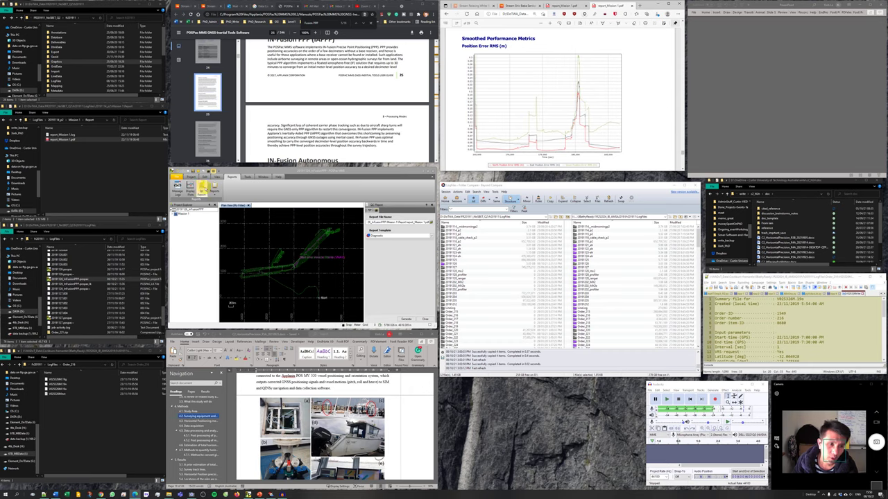
- Open the mission's display plots beside the QC report and look through the Primary GNSS Navigation Data entries
{"action": "left_click", "coordinate": [189, 186]}
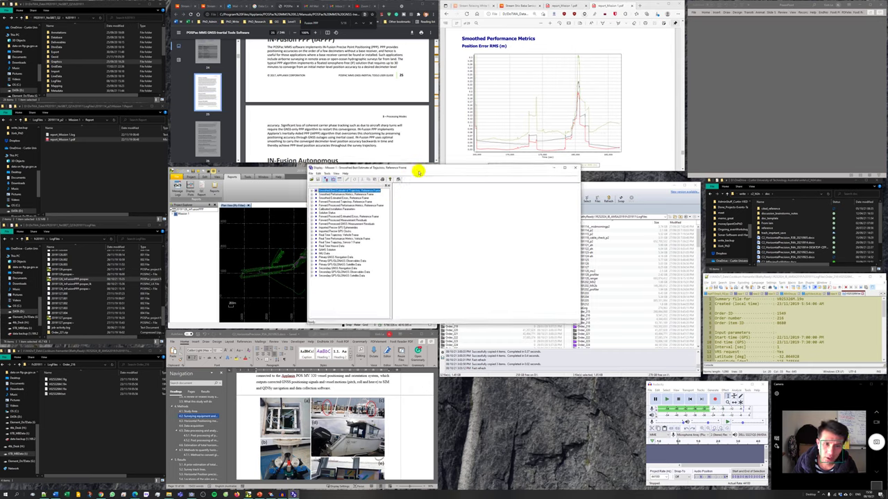
{"action": "left_click_drag", "start_coordinate": [416, 173], "coordinate": [257, 191]}
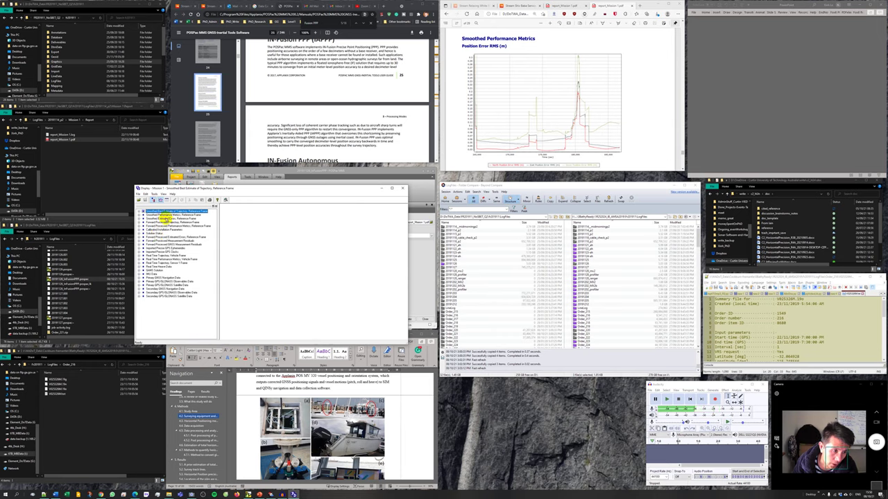
{"action": "double_click", "coordinate": [164, 277]}
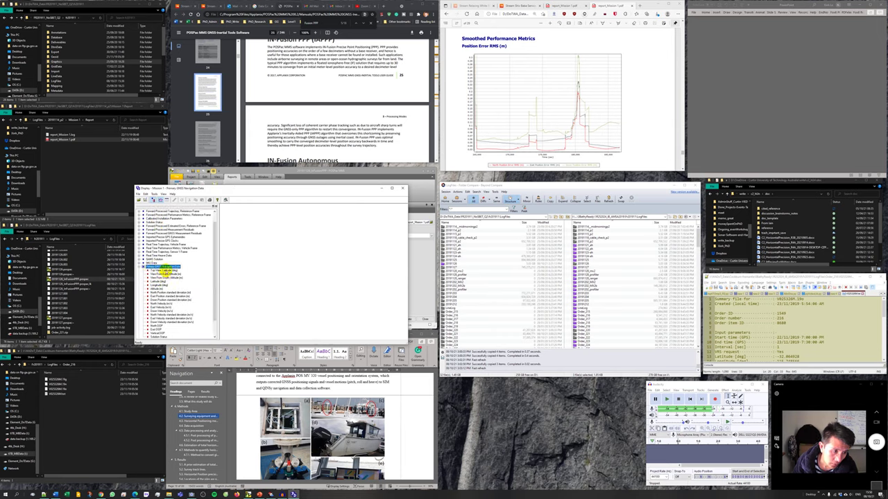
{"action": "double_click", "coordinate": [168, 266]}
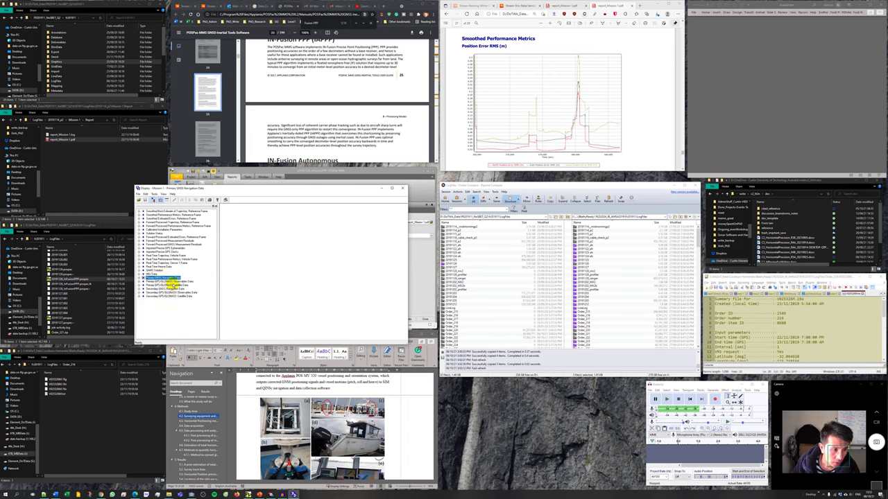
- Examine the GPS L1 Pseudoranges and GPS L1 Cycle Slips plots of the primary GPS/GLONASS observables data
{"action": "double_click", "coordinate": [174, 283]}
{"action": "left_click", "coordinate": [165, 275]}
{"action": "left_click", "coordinate": [169, 284]}
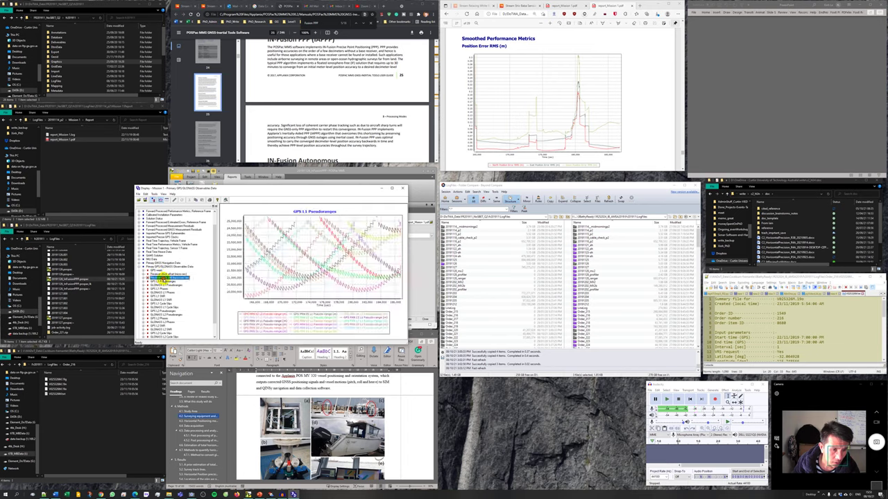
{"action": "left_click", "coordinate": [167, 291]}
{"action": "left_click", "coordinate": [161, 305]}
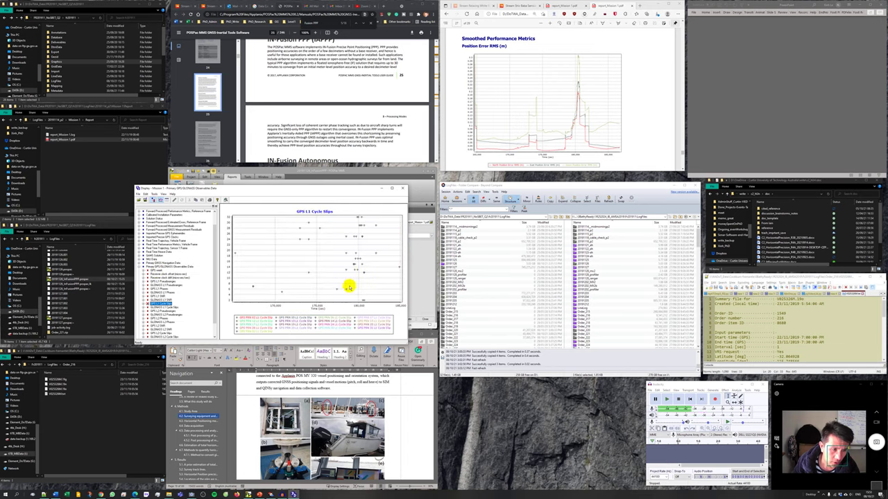
- Step through the primary receiver's L2 observables plots, including GLONASS L2 Phases, and look over its satellite data plot list
{"action": "left_click", "coordinate": [170, 319]}
{"action": "scroll", "coordinate": [170, 314], "scroll_direction": "down", "scroll_amount": 1}
{"action": "key", "text": "Down"}
{"action": "key", "text": "Down"}
{"action": "key", "text": "Down"}
{"action": "key", "text": "Down"}
{"action": "key", "text": "Down"}
{"action": "key", "text": "Down"}
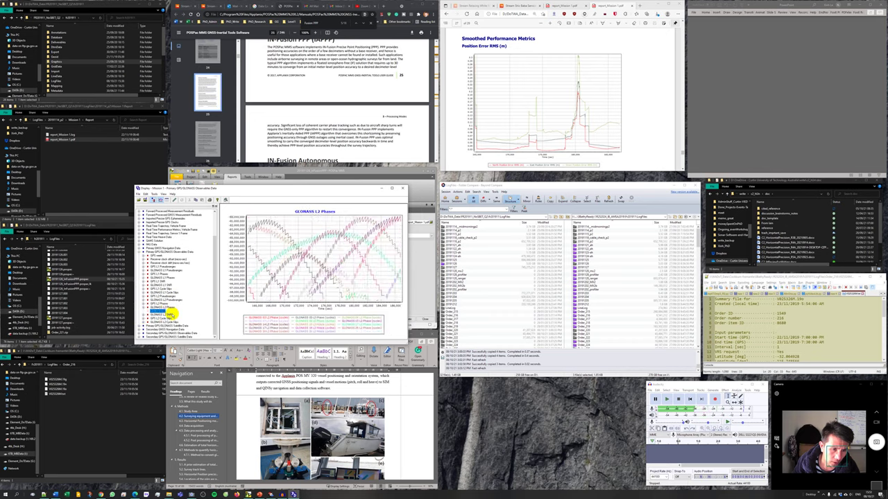
{"action": "key", "text": "Down"}
{"action": "key", "text": "Right"}
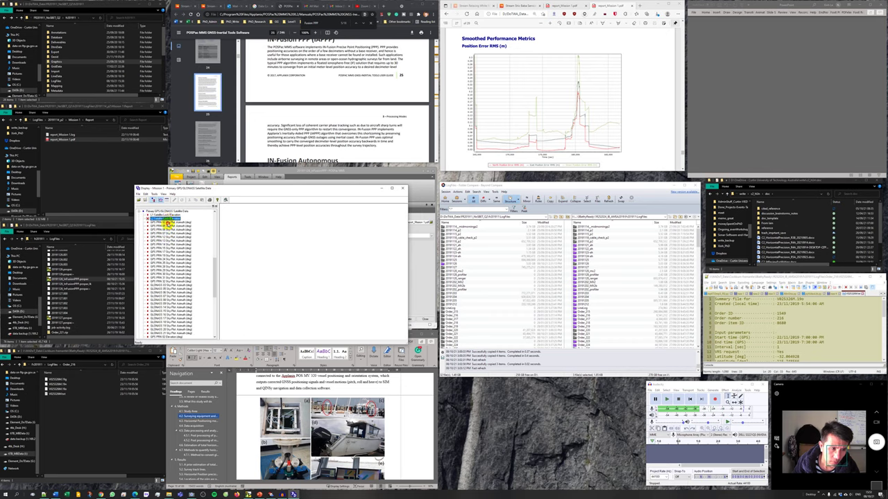
{"action": "key", "text": "Left"}
- Examine the Top View, East DOP and Vertical DOP plots of the Secondary GNSS Navigation Data
{"action": "left_click", "coordinate": [178, 327]}
{"action": "key", "text": "Right"}
{"action": "left_click", "coordinate": [181, 339]}
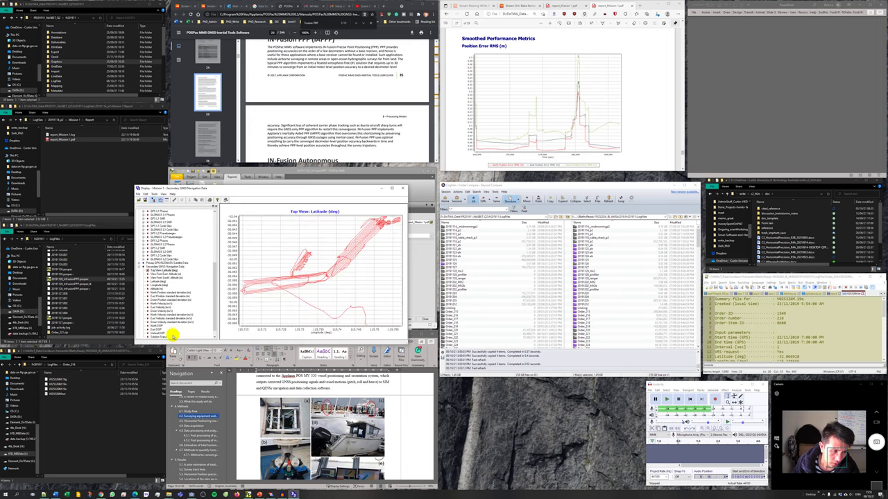
{"action": "left_click", "coordinate": [157, 327]}
{"action": "scroll", "coordinate": [159, 328], "scroll_direction": "down", "scroll_amount": 1}
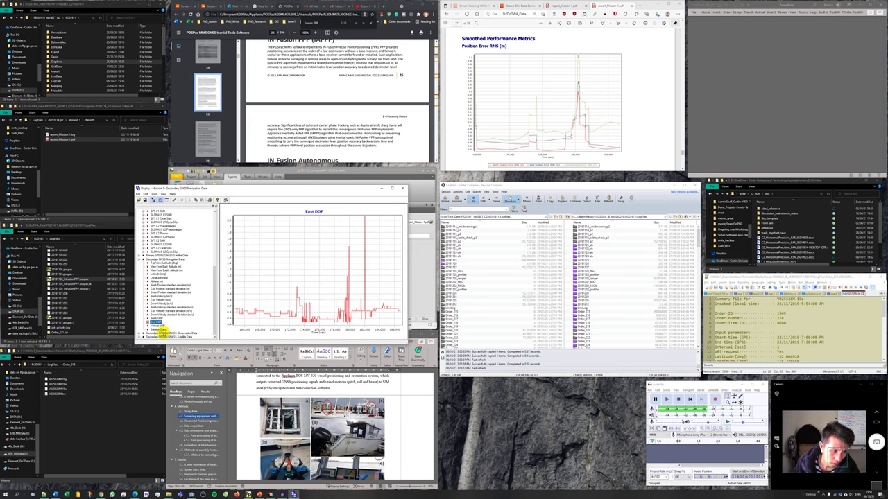
{"action": "left_click", "coordinate": [158, 322]}
{"action": "left_click", "coordinate": [159, 326]}
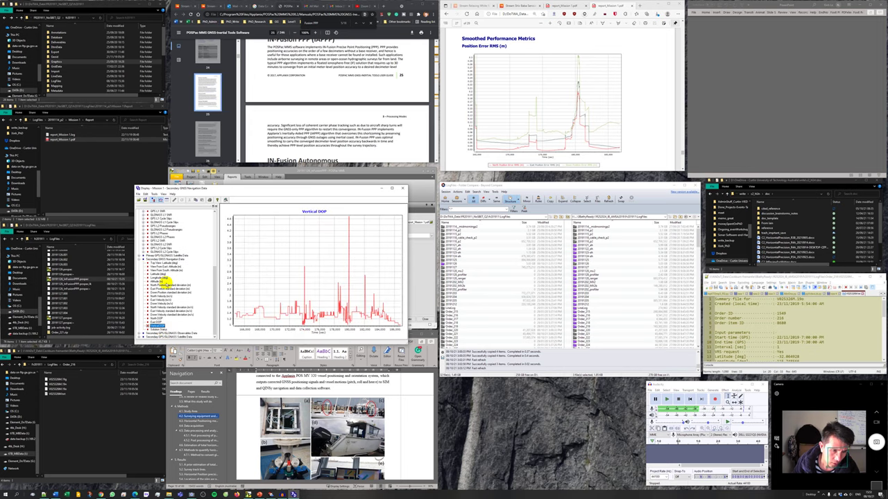
{"action": "left_click", "coordinate": [167, 287]}
{"action": "left_click", "coordinate": [161, 264]}
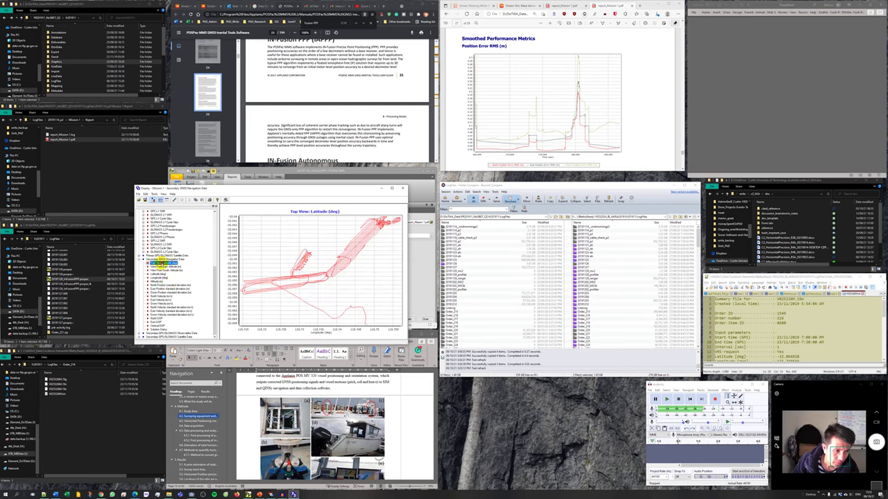
- Look through the sky plot azimuth and elevation entries of the Primary GPS/GLONASS Satellite Data
{"action": "key", "text": "Up"}
{"action": "key", "text": "Left"}
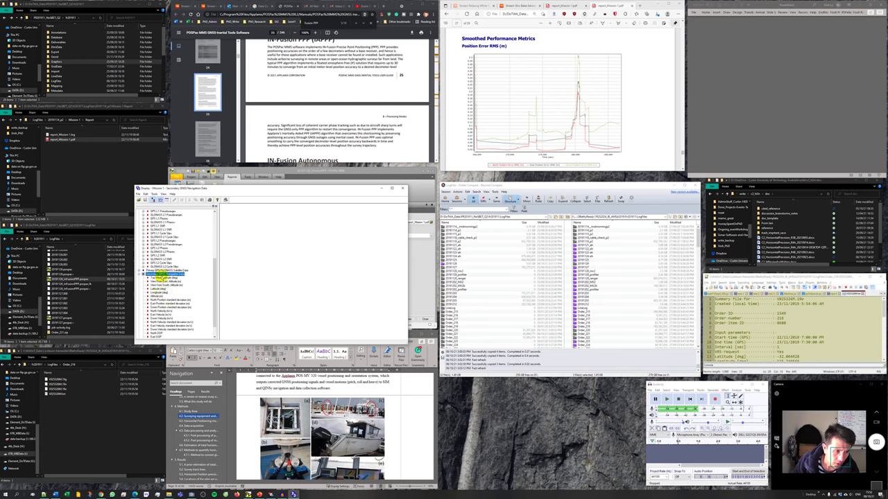
{"action": "key", "text": "Up"}
{"action": "key", "text": "Right"}
{"action": "scroll", "coordinate": [169, 304], "scroll_direction": "down", "scroll_amount": 15}
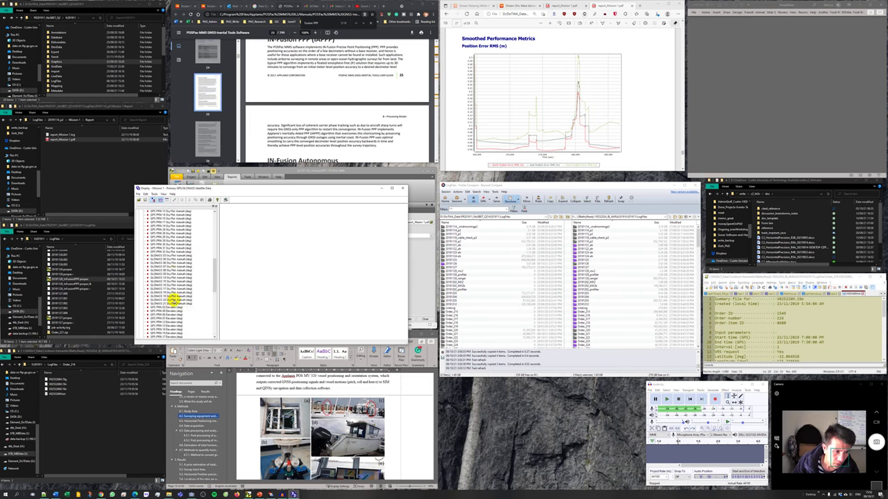
{"action": "scroll", "coordinate": [172, 280], "scroll_direction": "down", "scroll_amount": 5}
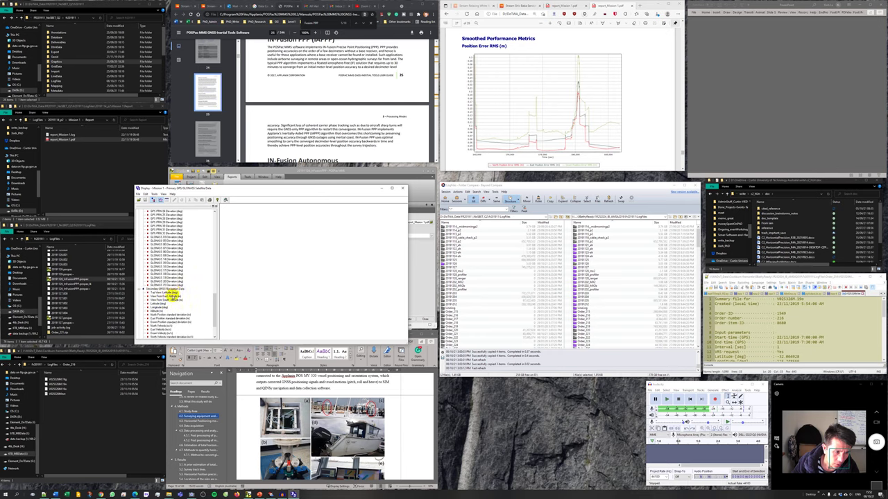
- Check the secondary receiver's North DOP, Solution Status and Vertical DOP plots
{"action": "left_click", "coordinate": [161, 317]}
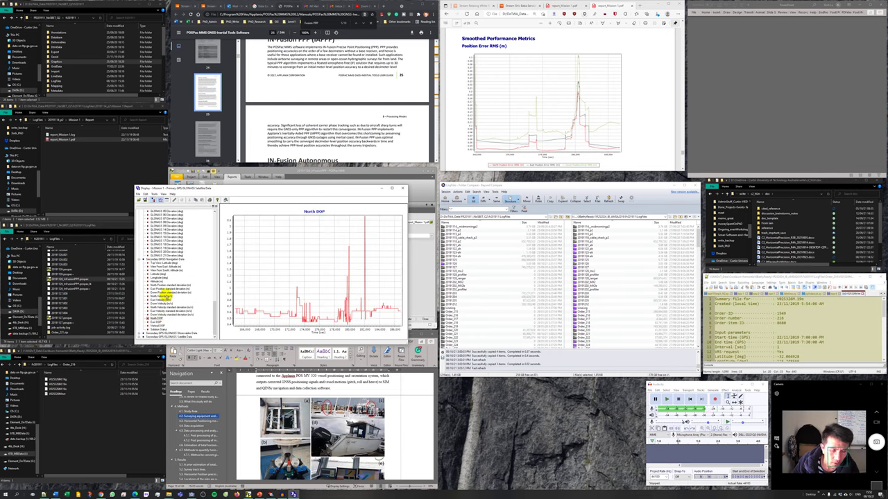
{"action": "left_click", "coordinate": [156, 314]}
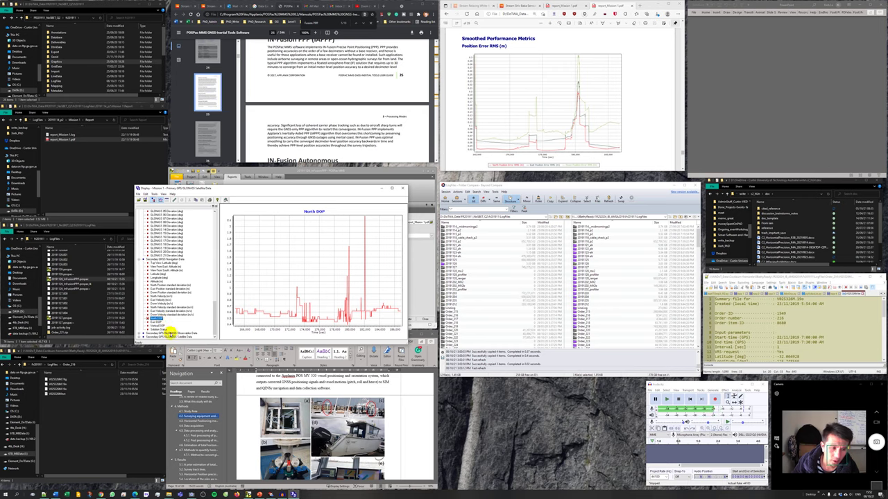
{"action": "left_click", "coordinate": [155, 325]}
{"action": "left_click", "coordinate": [158, 329]}
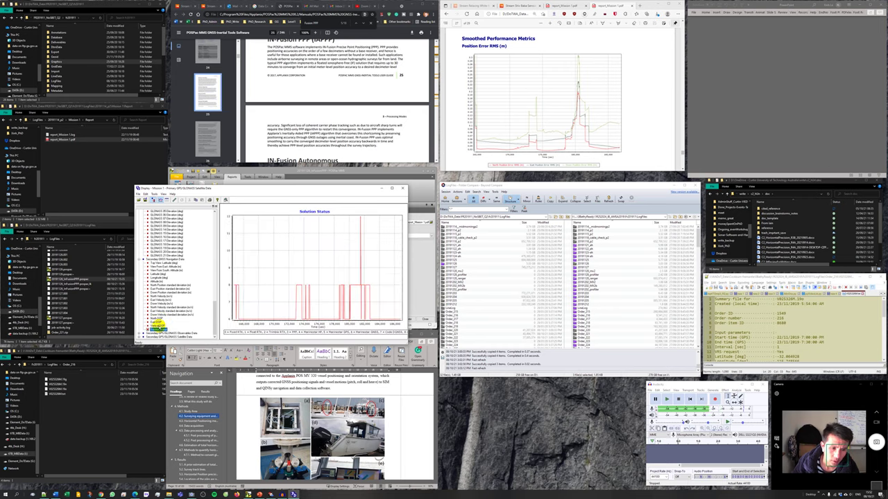
{"action": "left_click", "coordinate": [157, 327]}
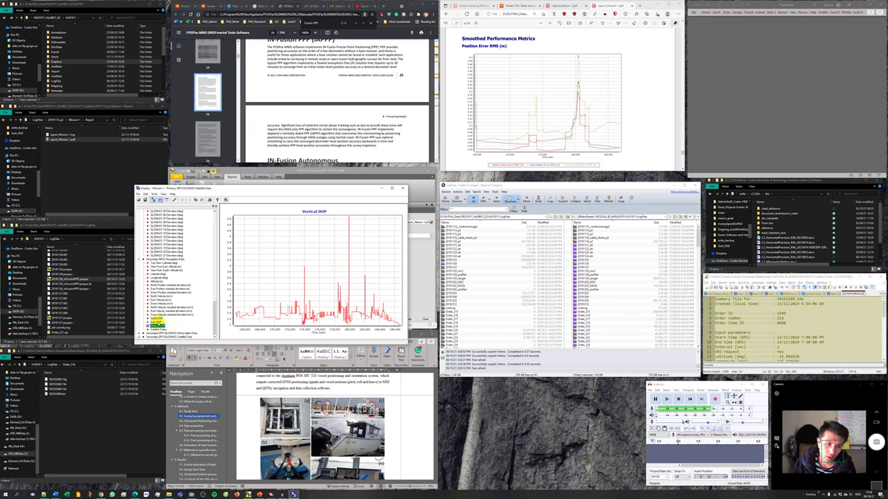
- Compare the secondary receiver's North, East and Vertical DOP plots with the report's Position Error RMS peak
{"action": "left_click", "coordinate": [153, 320]}
{"action": "left_click", "coordinate": [152, 324]}
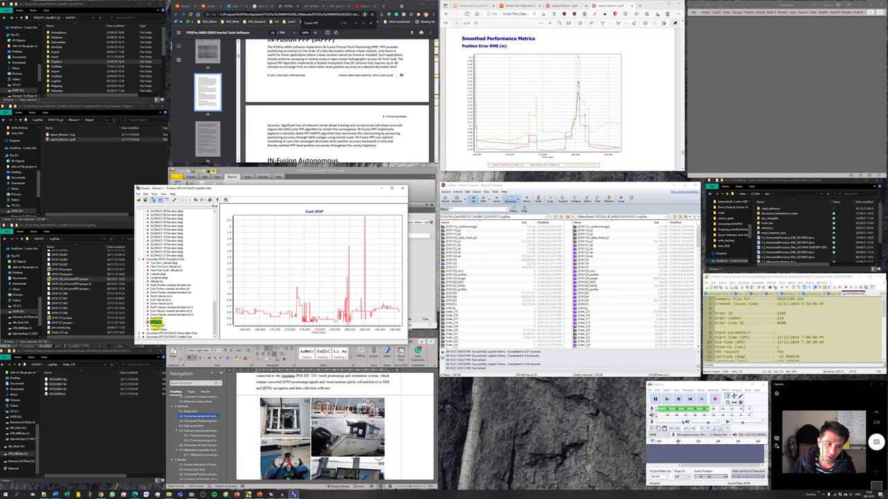
{"action": "left_click", "coordinate": [152, 321]}
{"action": "left_click", "coordinate": [151, 324]}
{"action": "left_click", "coordinate": [153, 321]}
{"action": "left_click", "coordinate": [154, 325]}
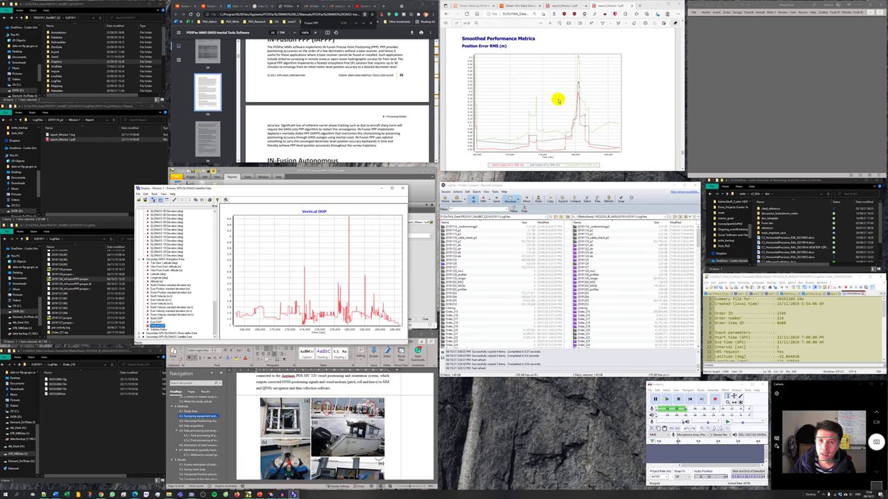
{"action": "left_click", "coordinate": [154, 321]}
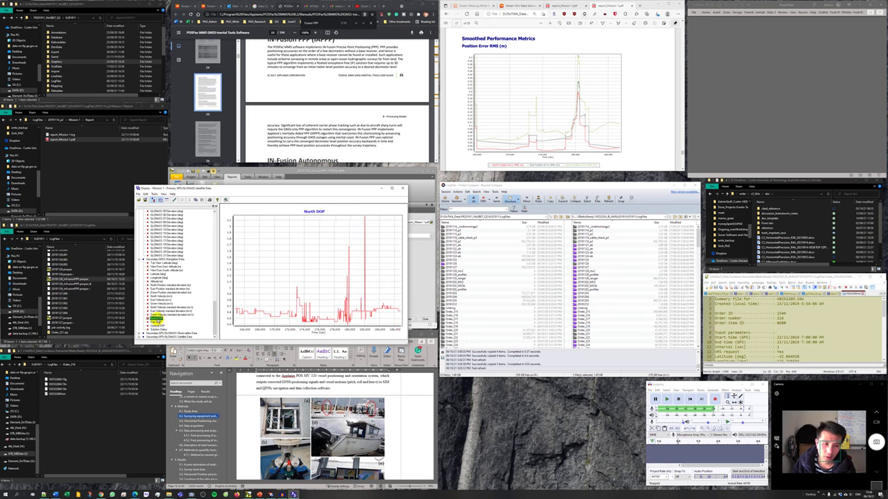
{"action": "left_click", "coordinate": [155, 324]}
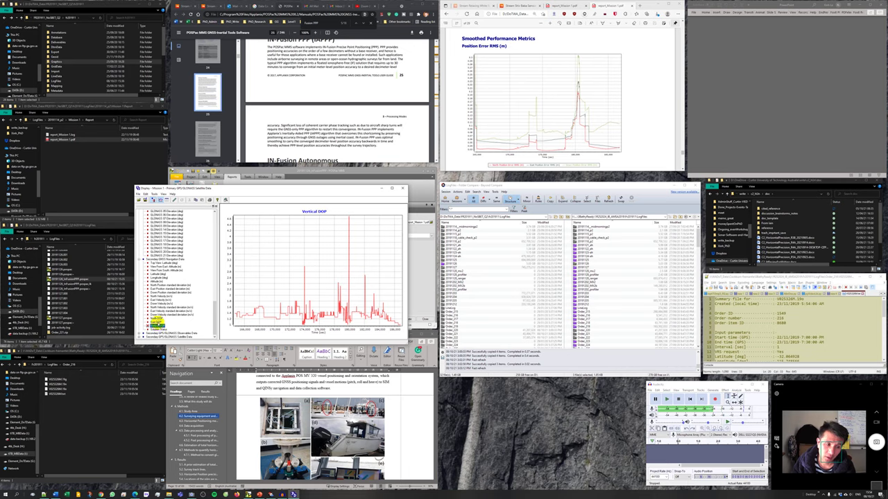
- Look through the plot lists of the secondary GPS/GLONASS observables and satellite data
{"action": "double_click", "coordinate": [167, 333]}
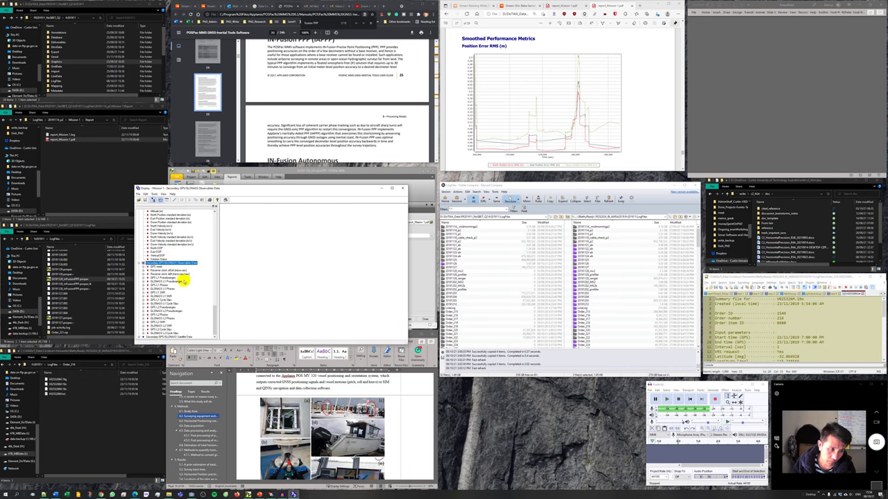
{"action": "double_click", "coordinate": [170, 337]}
{"action": "scroll", "coordinate": [169, 308], "scroll_direction": "up", "scroll_amount": 10}
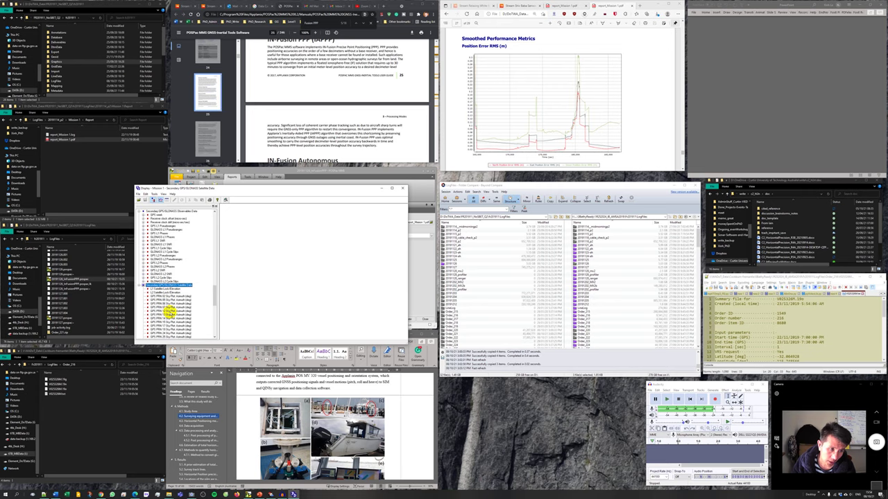
- Collapse the expanded primary and secondary navigation, observables and satellite data groups in the plot list
{"action": "left_click", "coordinate": [140, 256]}
{"action": "scroll", "coordinate": [143, 257], "scroll_direction": "down", "scroll_amount": 5}
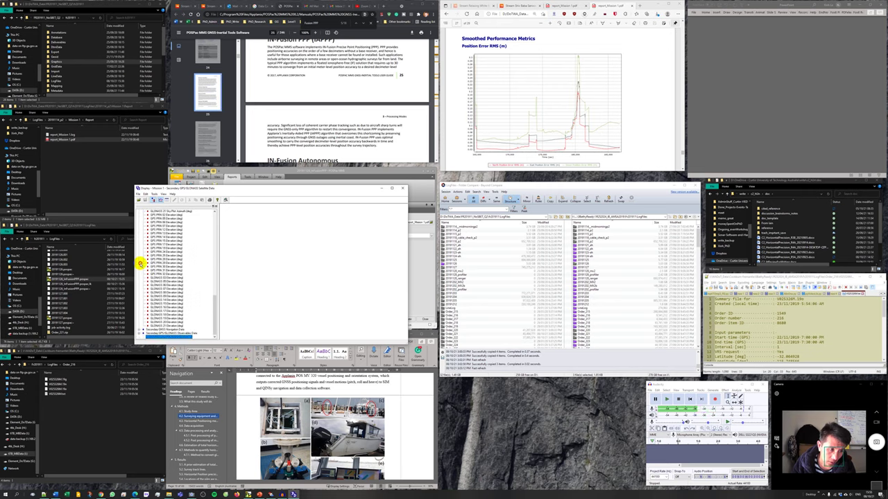
{"action": "double_click", "coordinate": [142, 245]}
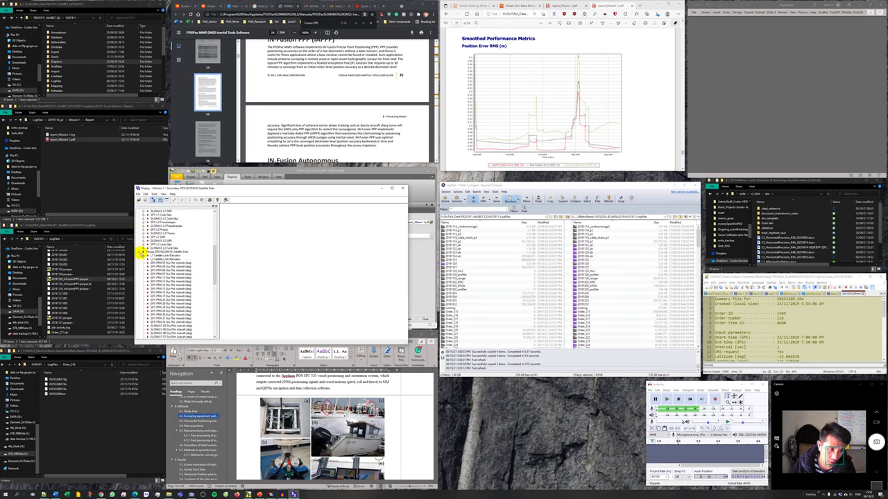
{"action": "double_click", "coordinate": [140, 253]}
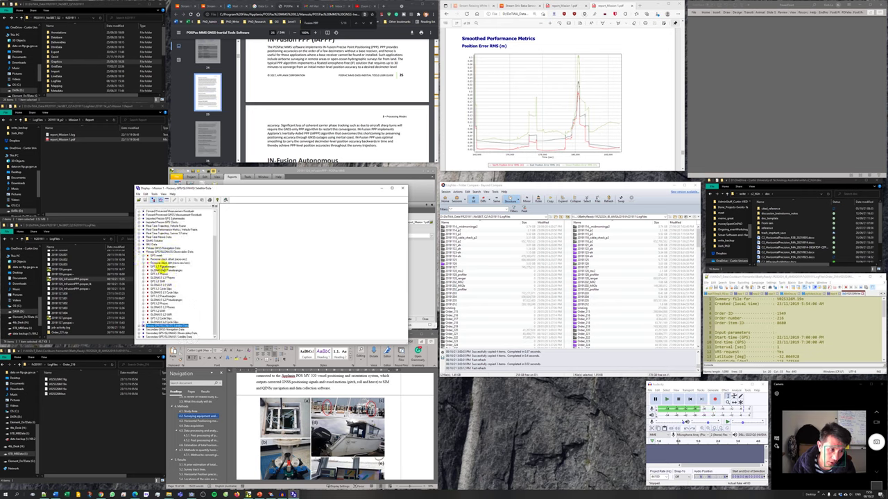
{"action": "double_click", "coordinate": [149, 253]}
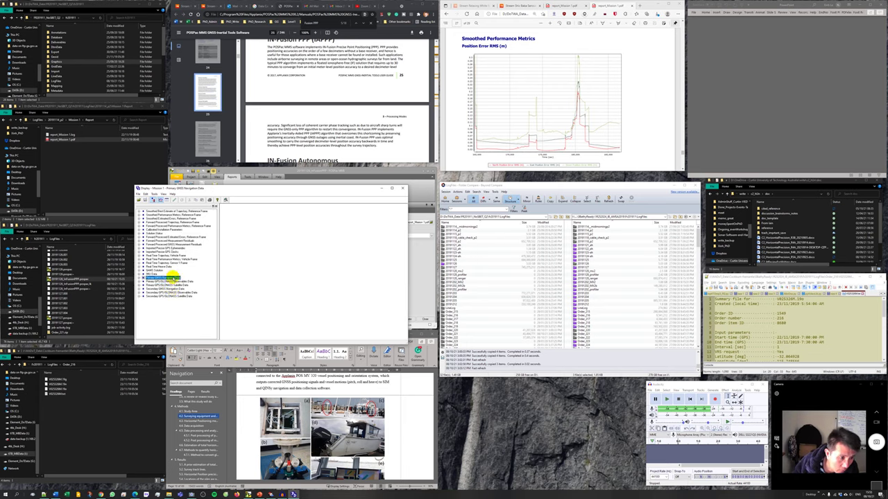
{"action": "double_click", "coordinate": [172, 277]}
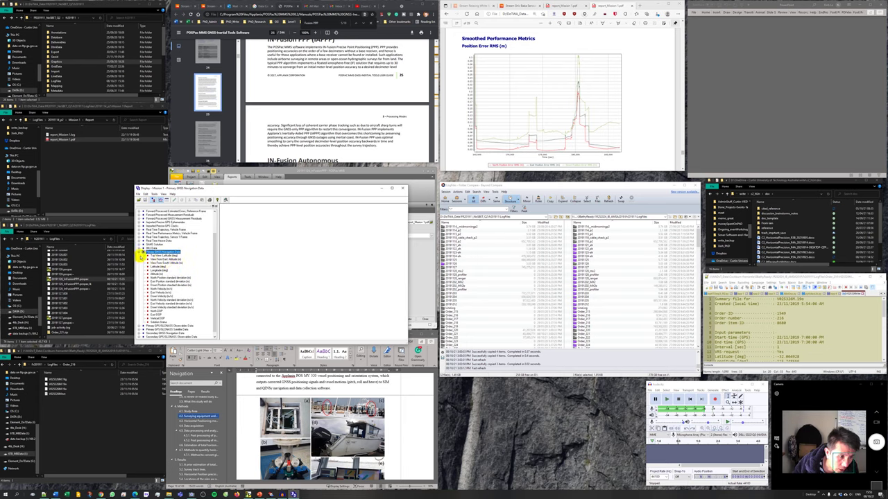
{"action": "double_click", "coordinate": [144, 253]}
- Examine the Number of GPS Satellites and PDOP plots of the processed Solution Status
{"action": "double_click", "coordinate": [154, 234]}
{"action": "double_click", "coordinate": [154, 237]}
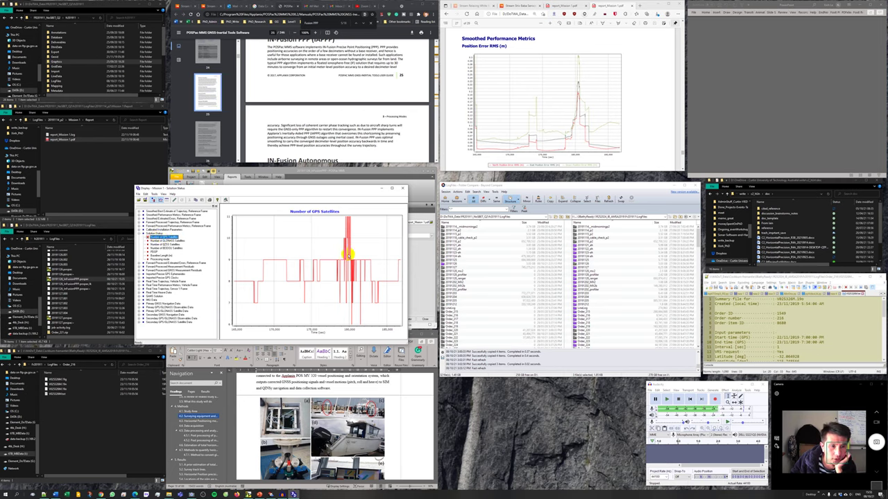
{"action": "double_click", "coordinate": [162, 239]}
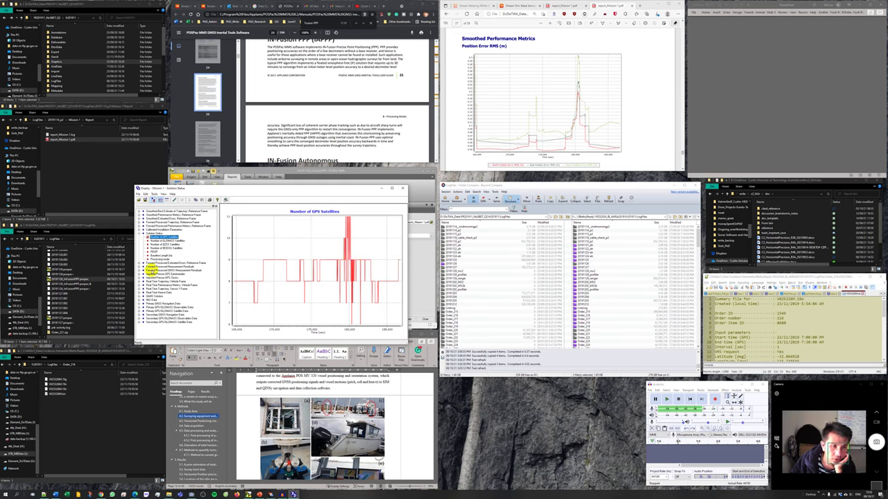
{"action": "double_click", "coordinate": [154, 253]}
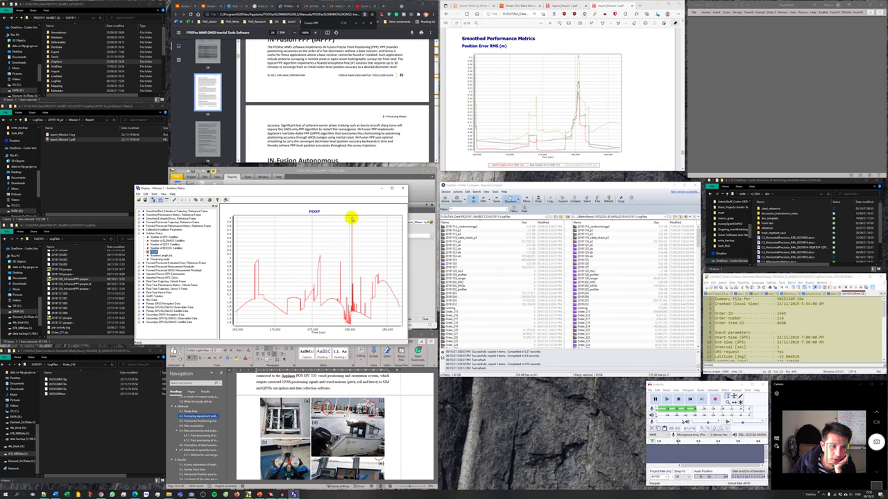
- Check the Processing mode and Number of QZSS Satellites plots of the Solution Status
{"action": "left_click", "coordinate": [160, 256]}
{"action": "left_click", "coordinate": [159, 252]}
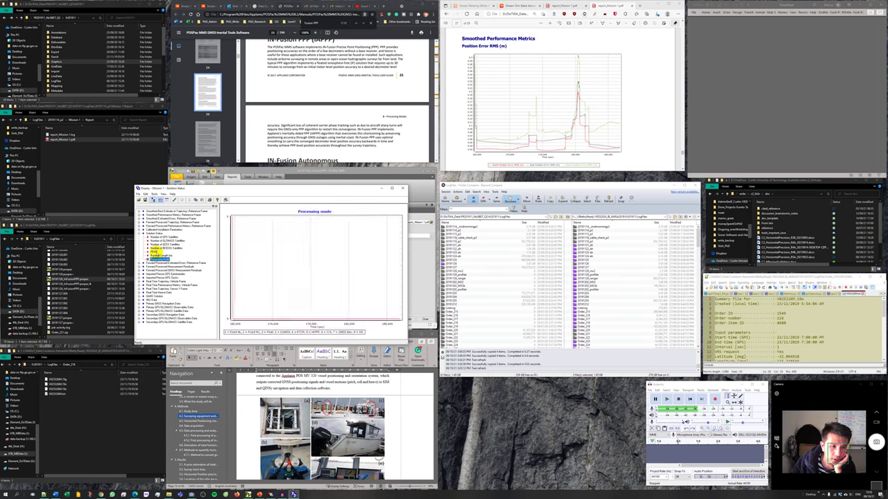
{"action": "left_click", "coordinate": [158, 248]}
{"action": "left_click", "coordinate": [158, 242]}
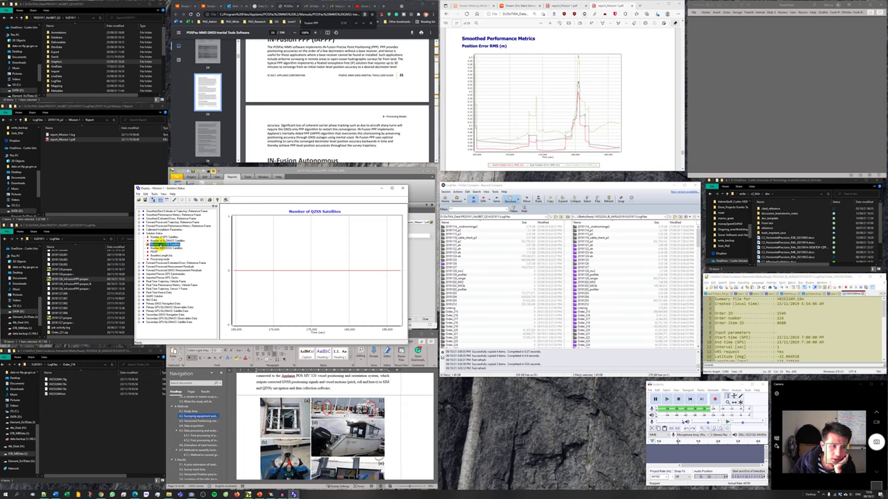
- Compare the Number of GPS, GLONASS, QZSS and BEIDOU Satellites plots of the Solution Status and collapse the group
{"action": "left_click", "coordinate": [158, 238]}
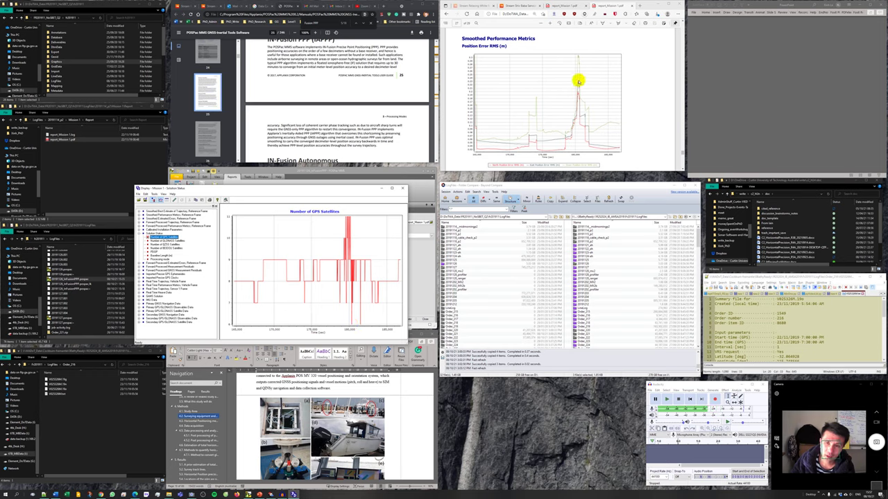
{"action": "left_click", "coordinate": [167, 239]}
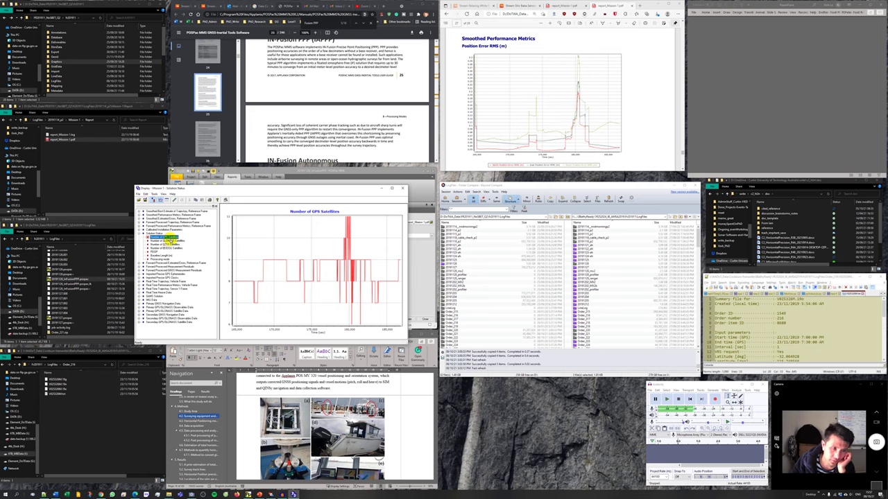
{"action": "left_click", "coordinate": [170, 241]}
{"action": "left_click", "coordinate": [172, 247]}
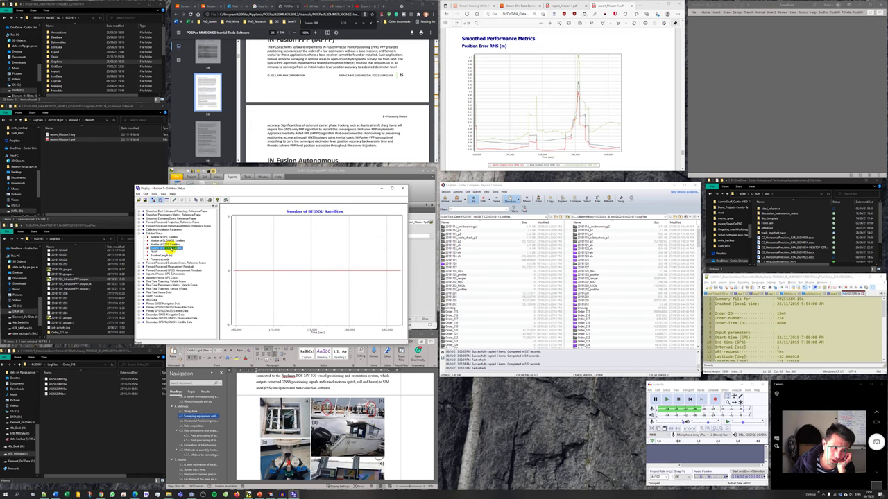
{"action": "left_click", "coordinate": [169, 238]}
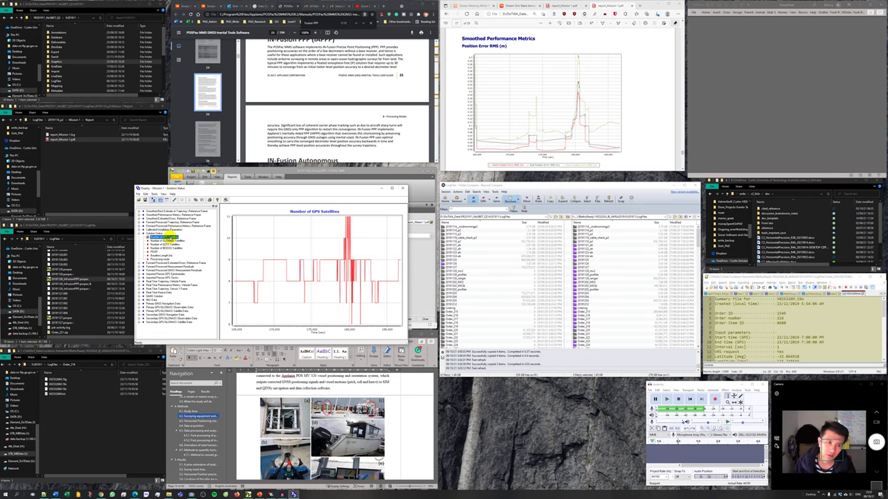
{"action": "left_click", "coordinate": [169, 242]}
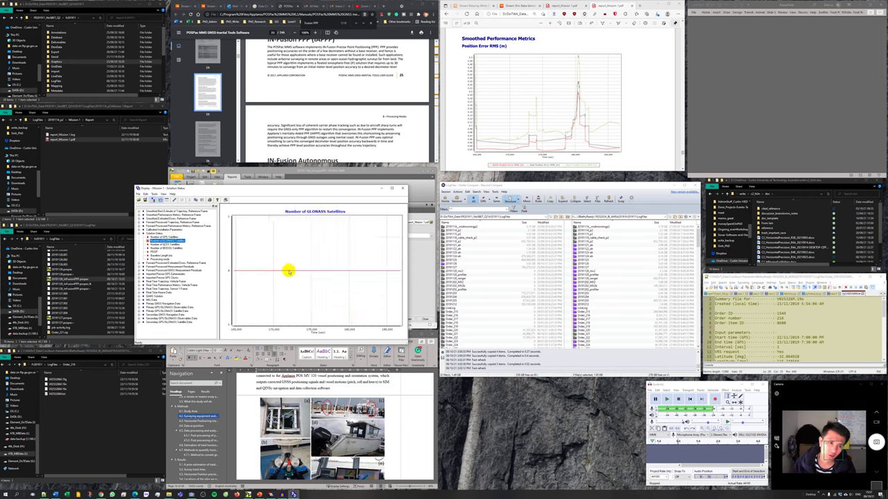
{"action": "left_click", "coordinate": [172, 245]}
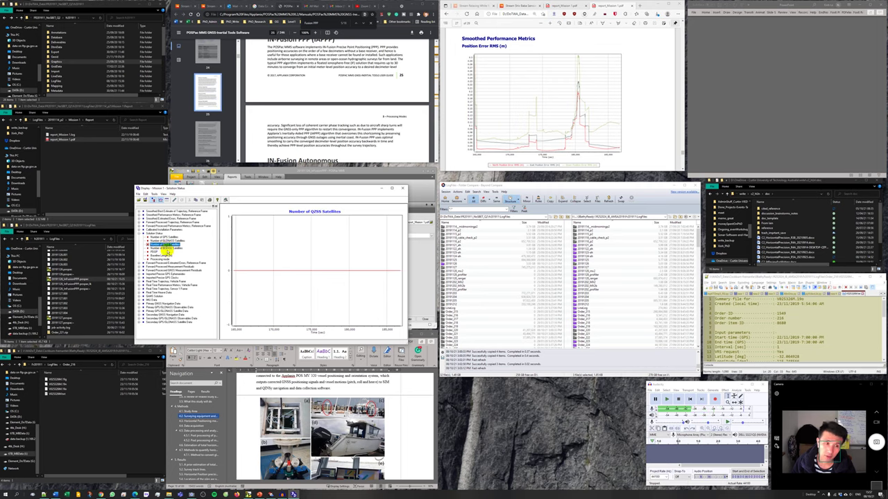
{"action": "left_click", "coordinate": [167, 248]}
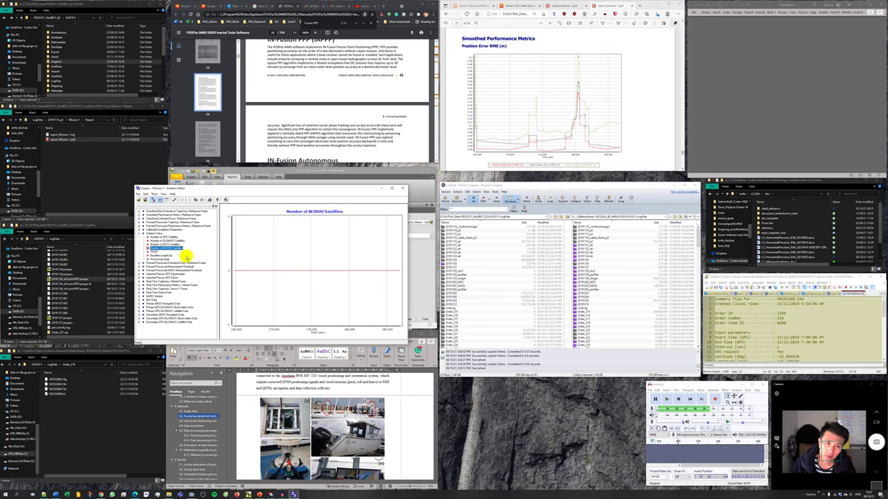
{"action": "left_click", "coordinate": [165, 240]}
{"action": "left_click", "coordinate": [167, 244]}
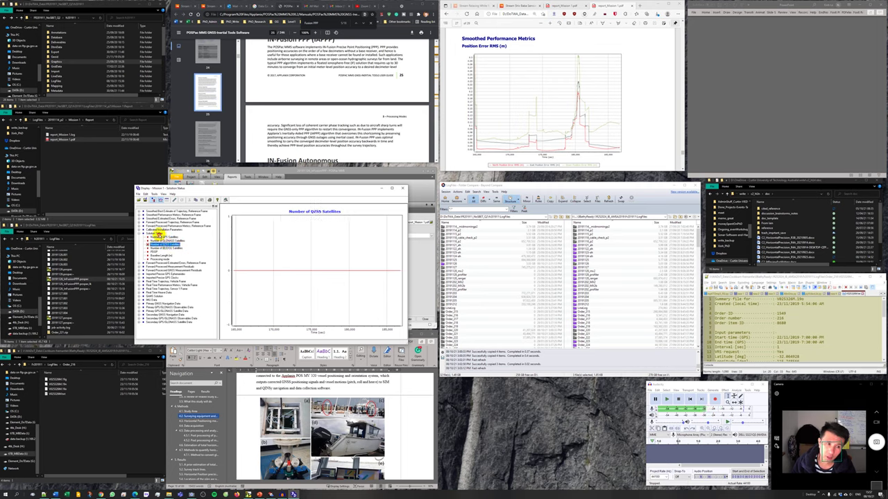
{"action": "double_click", "coordinate": [158, 234]}
{"action": "left_click", "coordinate": [160, 231]}
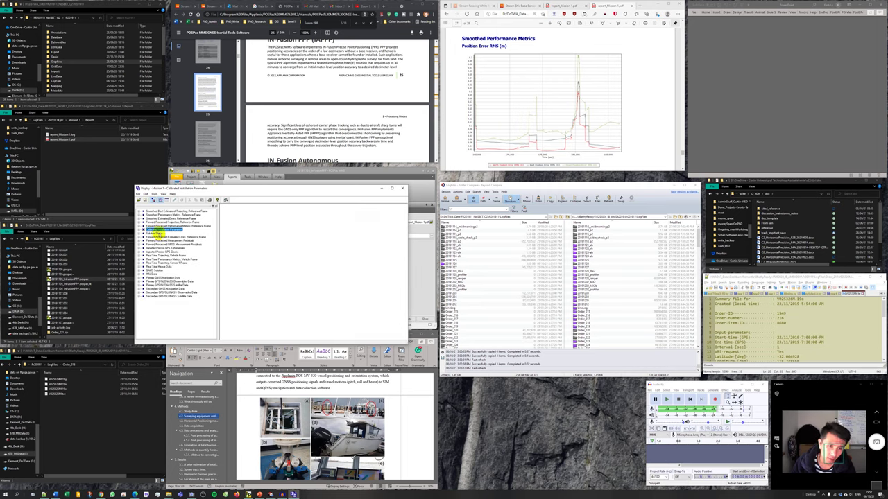
- Review the IN-Fusion PPP (IAPPP) section of the POSPac MMS user guide in the browser
{"action": "left_click", "coordinate": [404, 135]}
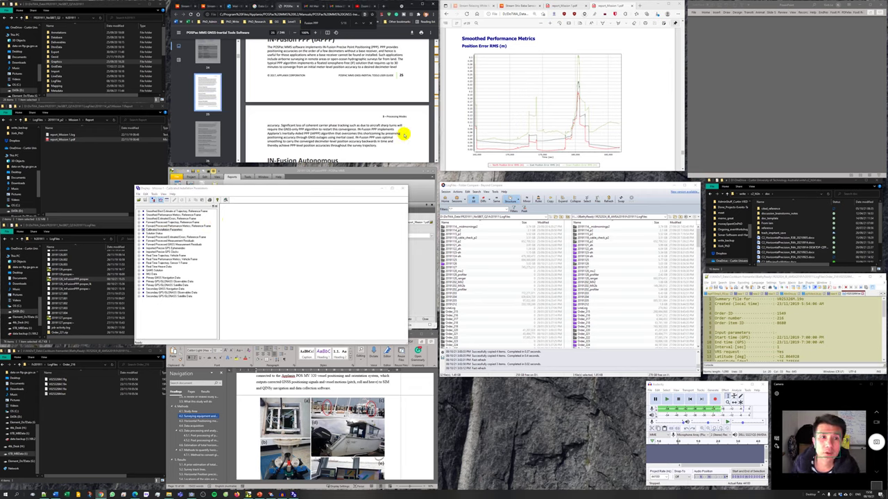
{"action": "scroll", "coordinate": [404, 136], "scroll_direction": "down", "scroll_amount": 2}
{"action": "scroll", "coordinate": [364, 128], "scroll_direction": "up", "scroll_amount": 2}
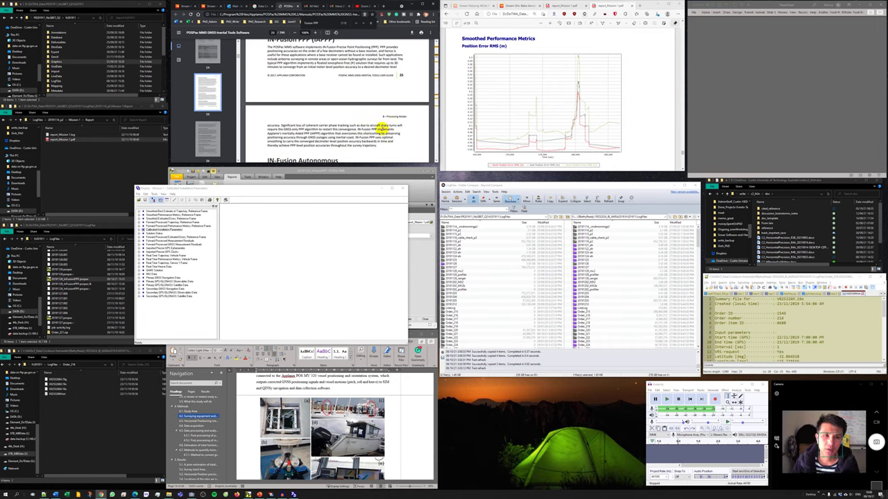
{"action": "scroll", "coordinate": [578, 256], "scroll_direction": "up", "scroll_amount": 2}
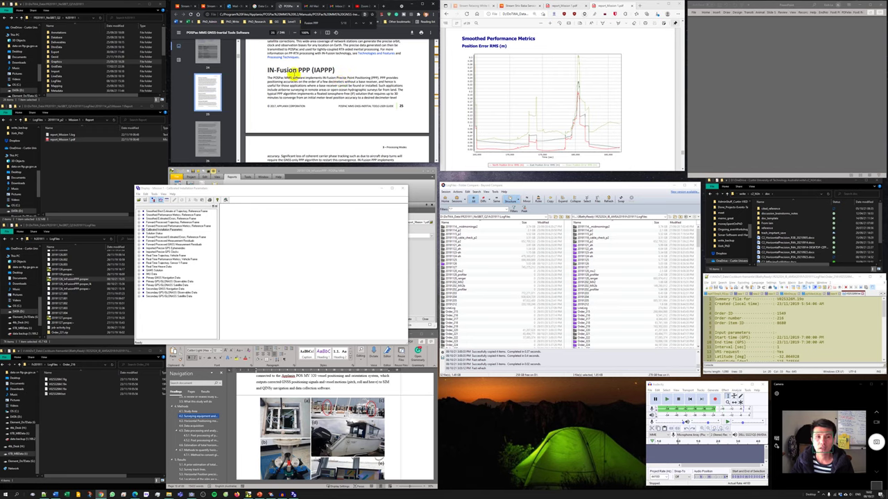
{"action": "left_click_drag", "start_coordinate": [268, 70], "coordinate": [330, 68]}
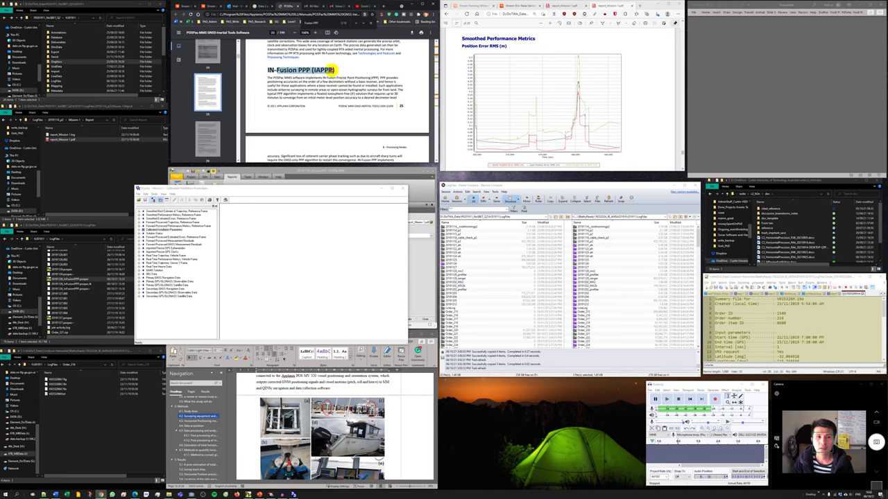
- Show the Number of GPS Satellites plot of the Solution Status and move the display window clear of the POSPac project view
{"action": "left_click", "coordinate": [611, 50]}
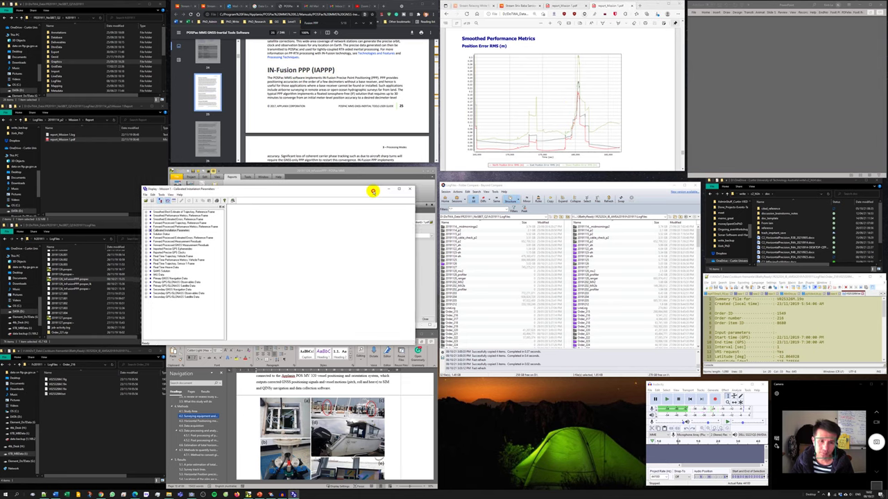
{"action": "left_click_drag", "start_coordinate": [372, 187], "coordinate": [387, 189]}
{"action": "left_click", "coordinate": [635, 100]}
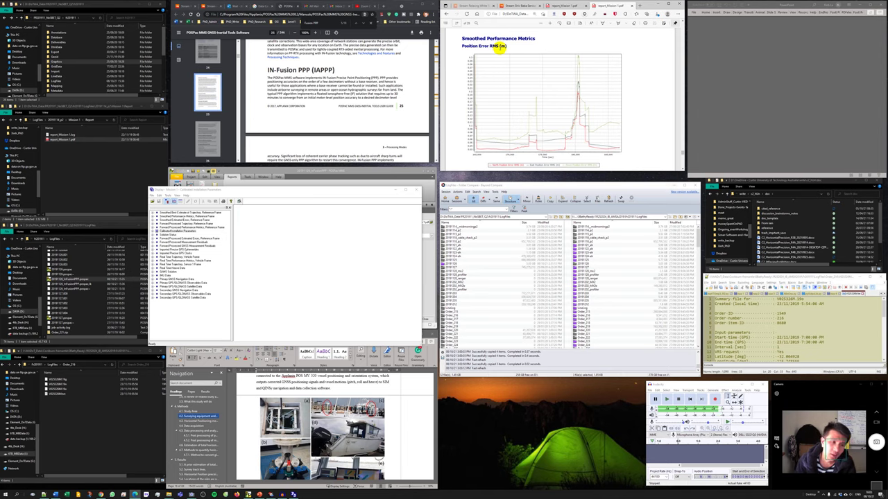
{"action": "double_click", "coordinate": [159, 236]}
{"action": "left_click", "coordinate": [166, 241]}
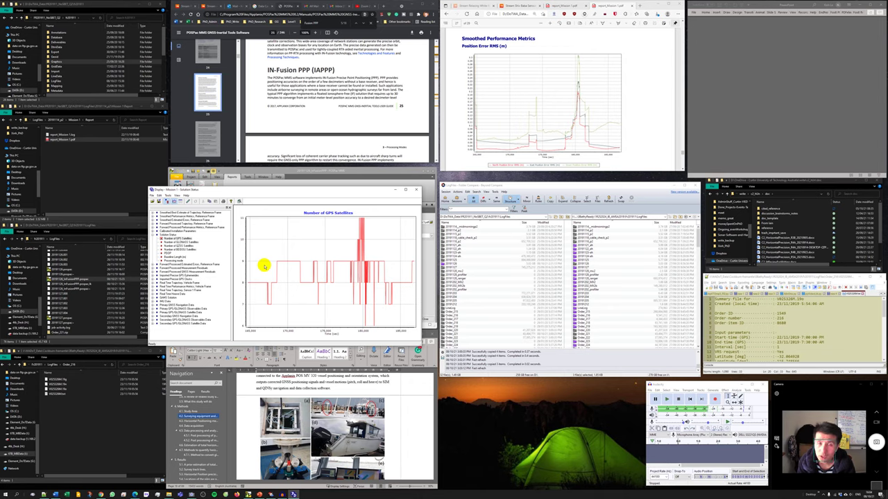
{"action": "left_click_drag", "start_coordinate": [377, 189], "coordinate": [678, 170]}
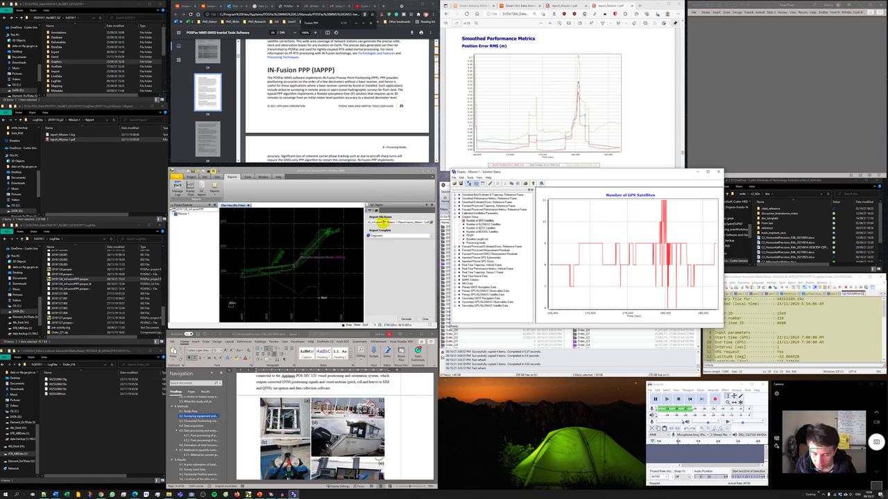
{"action": "mouse_move", "coordinate": [565, 172]}
{"action": "left_mouse_down"}
{"action": "mouse_move", "coordinate": [528, 185]}
{"action": "mouse_move", "coordinate": [557, 186]}
{"action": "left_mouse_up"}
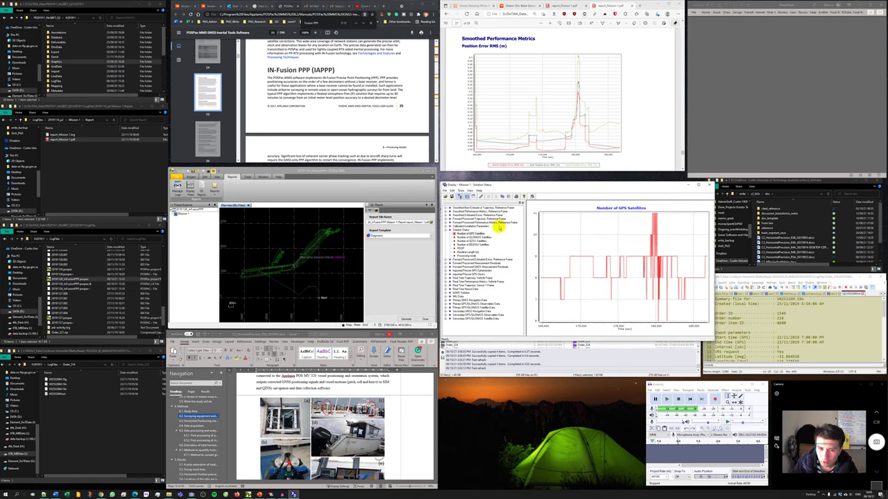
- Plot the North and East Position Error RMS of the Smoothed Performance Metrics together in one graph
{"action": "left_click", "coordinate": [447, 232]}
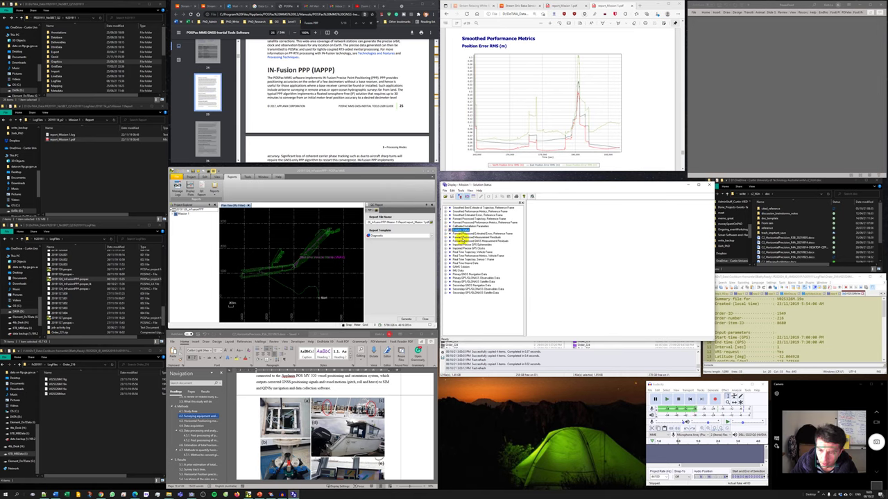
{"action": "left_click", "coordinate": [466, 208]}
{"action": "double_click", "coordinate": [468, 212]}
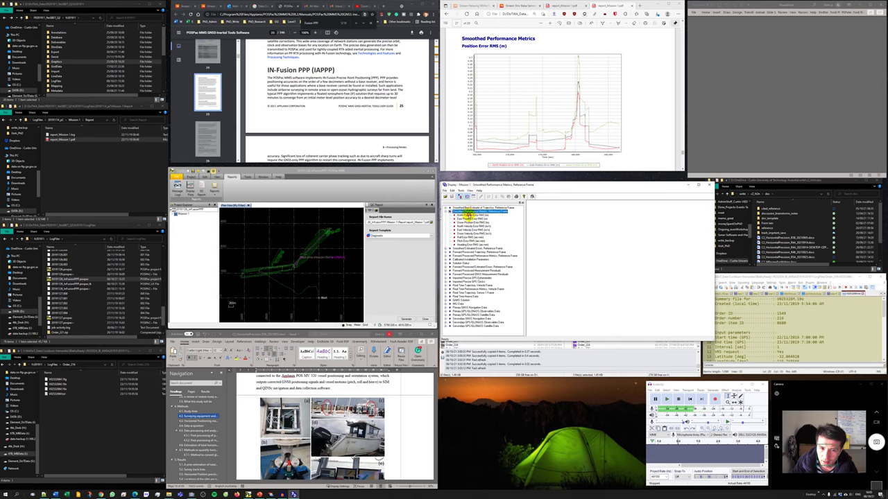
{"action": "left_click_drag", "start_coordinate": [468, 214], "coordinate": [471, 219]}
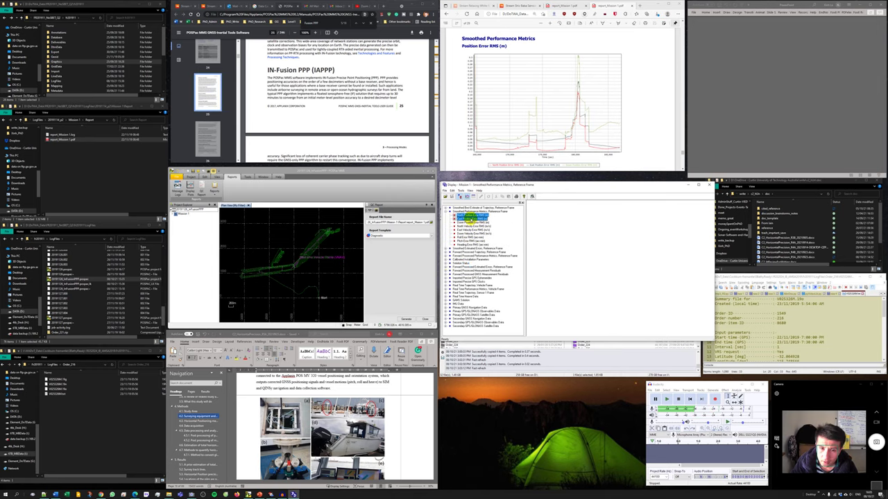
{"action": "right_click", "coordinate": [469, 219]}
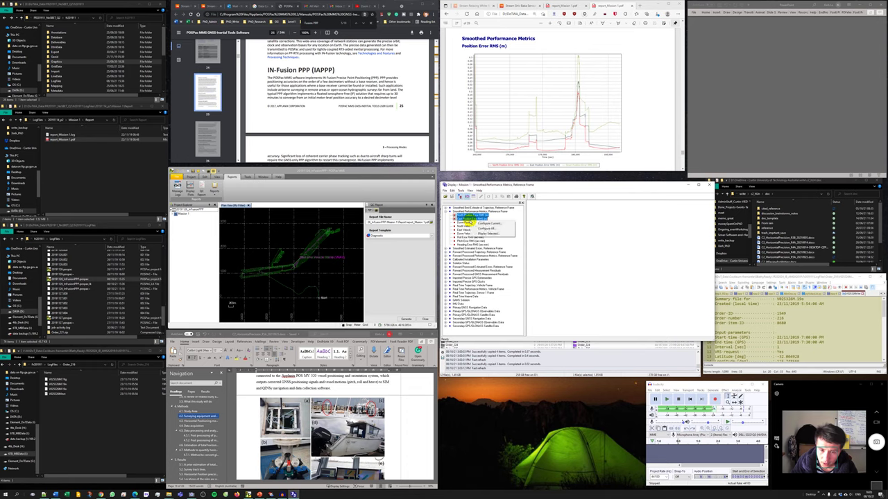
{"action": "left_click", "coordinate": [479, 233]}
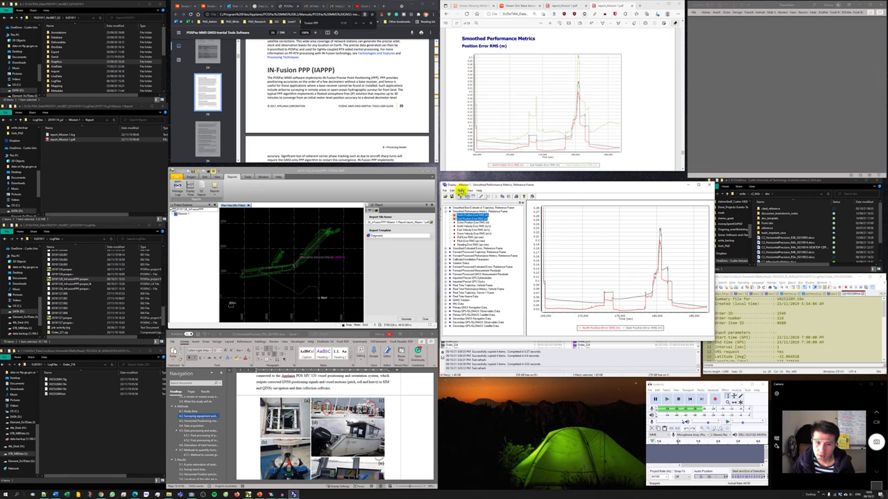
{"action": "left_click", "coordinate": [455, 191]}
{"action": "left_click", "coordinate": [469, 191]}
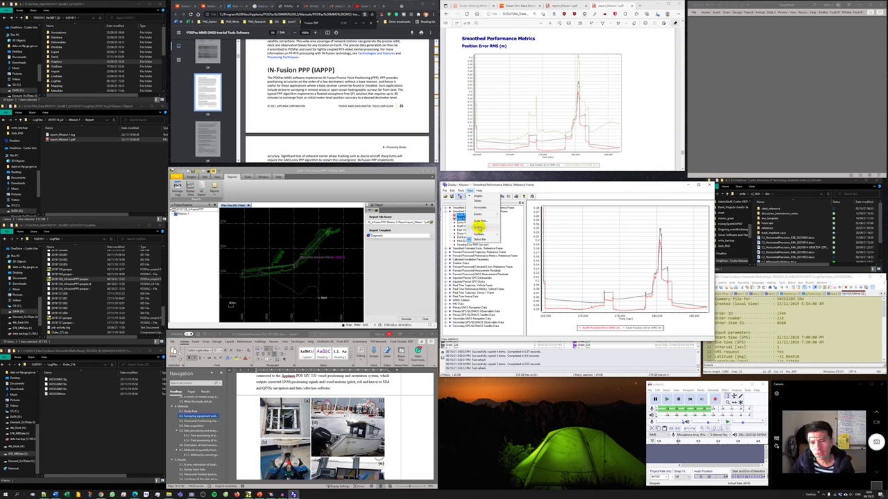
{"action": "left_click", "coordinate": [563, 187]}
{"action": "left_click", "coordinate": [447, 190]}
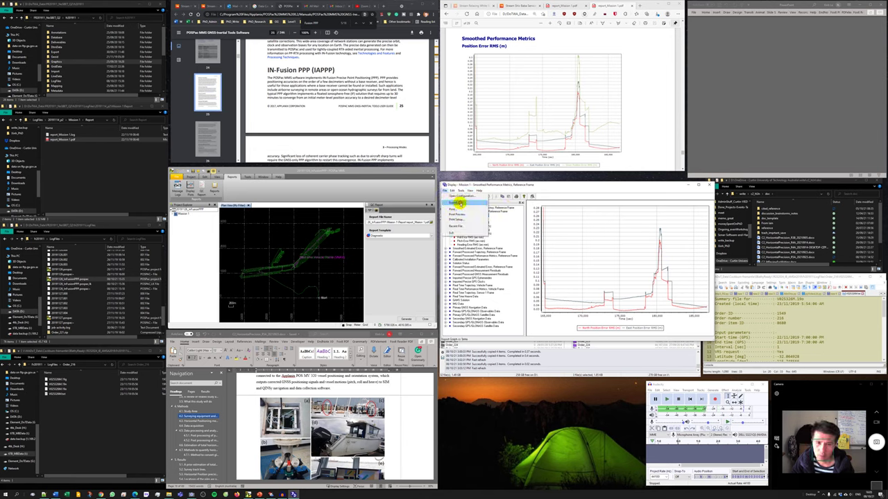
{"action": "left_click", "coordinate": [459, 202]}
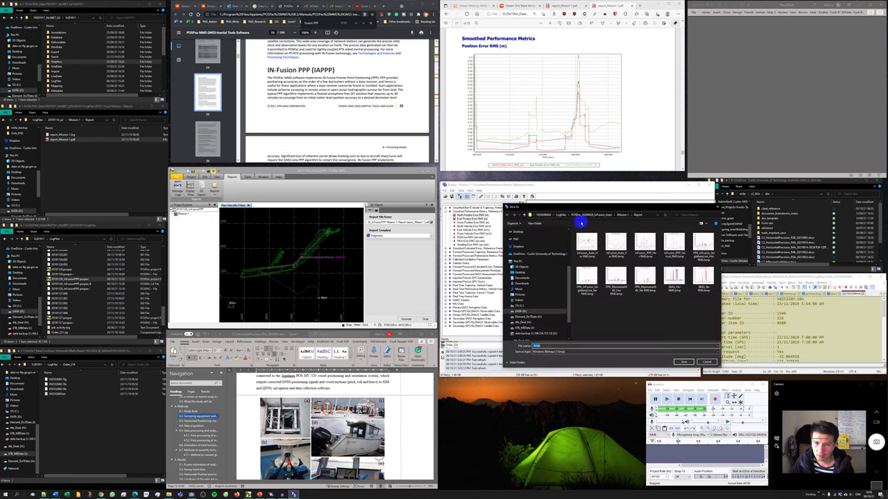
{"action": "left_click", "coordinate": [714, 207]}
- Export the combined horizontal error plot as the bitmap InFusion_PPP_Hor RMS in the Mission 1 Report folder of the 20191126_InFusionPPP project
{"action": "left_click", "coordinate": [447, 190]}
{"action": "left_click", "coordinate": [460, 202]}
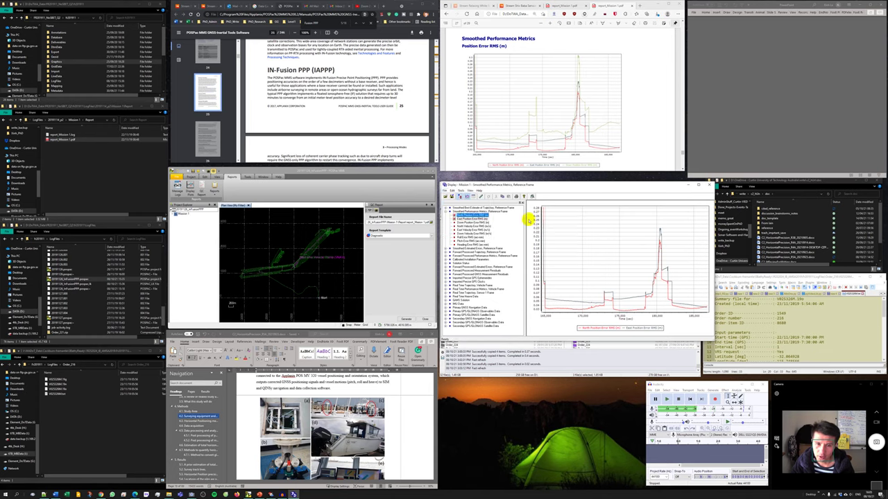
{"action": "left_click_drag", "start_coordinate": [616, 207], "coordinate": [419, 190]}
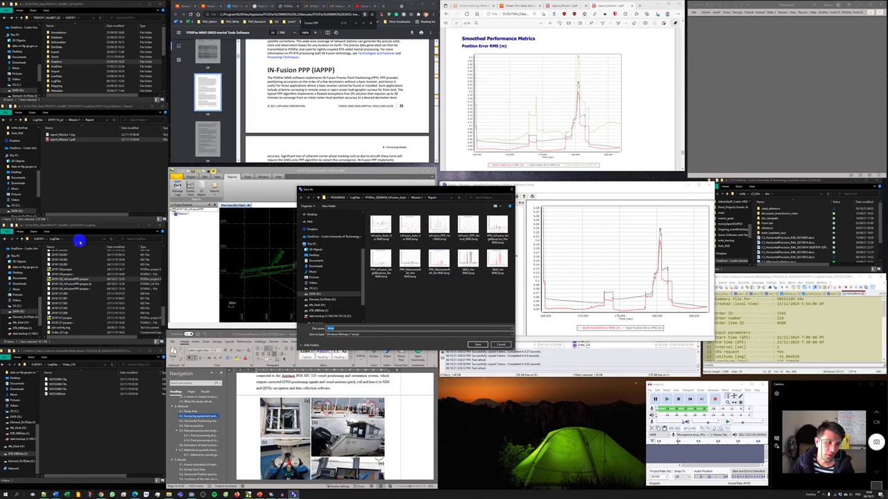
{"action": "left_click_drag", "start_coordinate": [80, 240], "coordinate": [457, 325]}
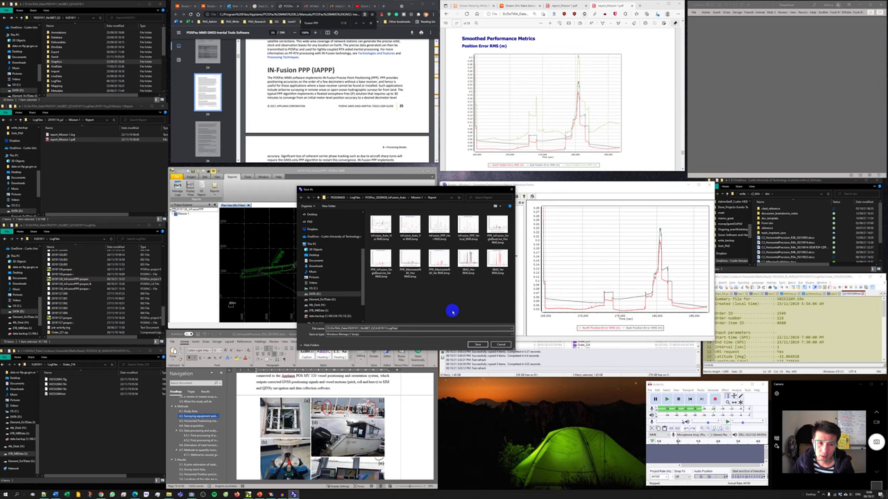
{"action": "left_click", "coordinate": [477, 345]}
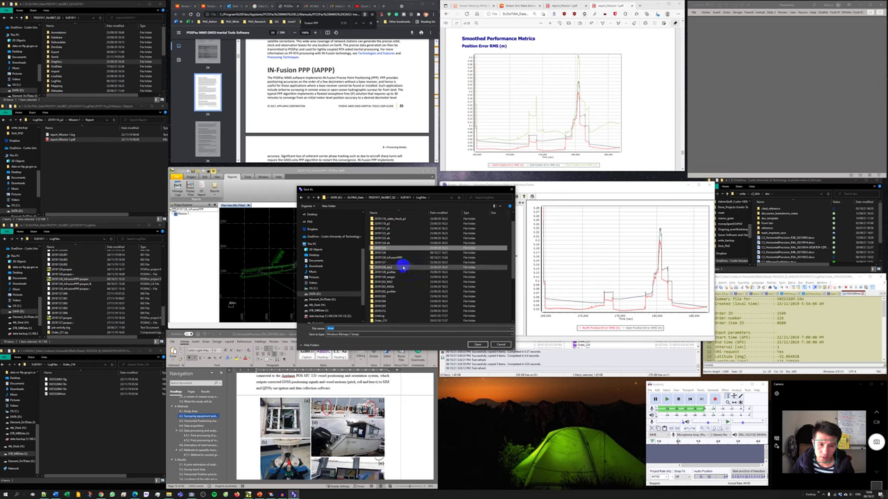
{"action": "double_click", "coordinate": [396, 258]}
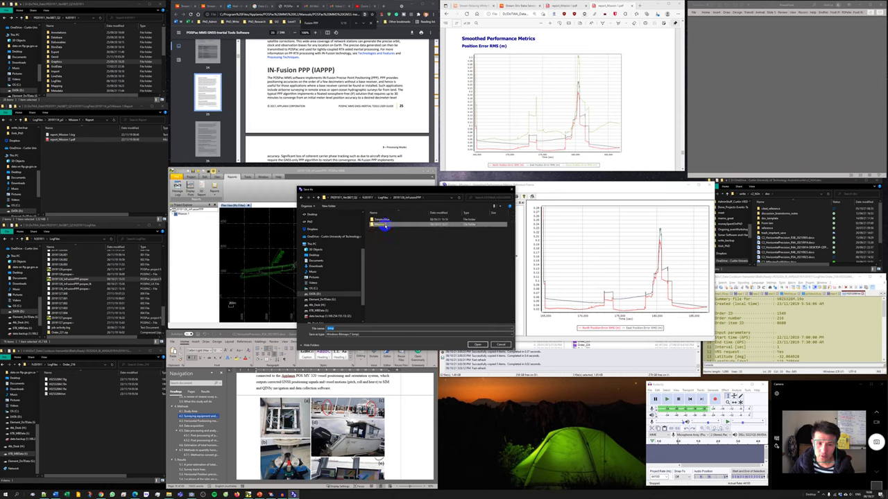
{"action": "double_click", "coordinate": [381, 224]}
{"action": "double_click", "coordinate": [389, 221]}
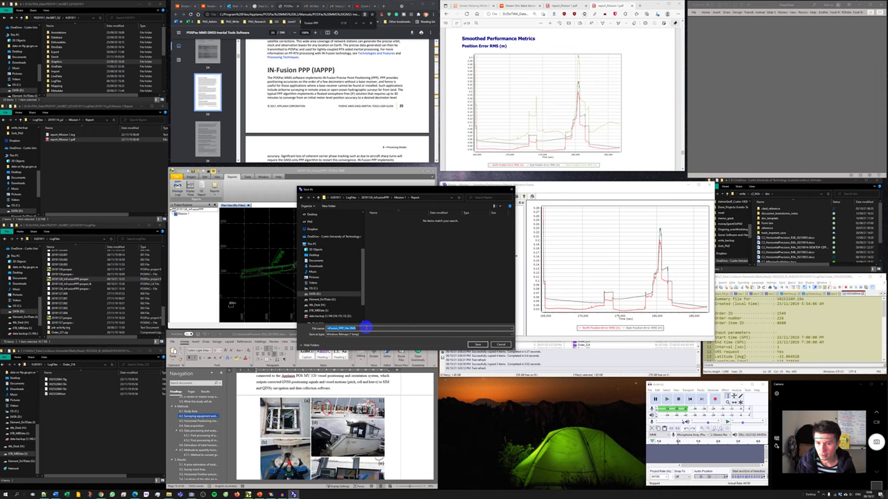
{"action": "key", "text": "Return"}
- Export the Down Position Error RMS plot of the Smoothed Performance Metrics as the bitmap InFusion_PPP_Vert RMS in the Mission 1 Report folder
{"action": "left_click", "coordinate": [471, 223]}
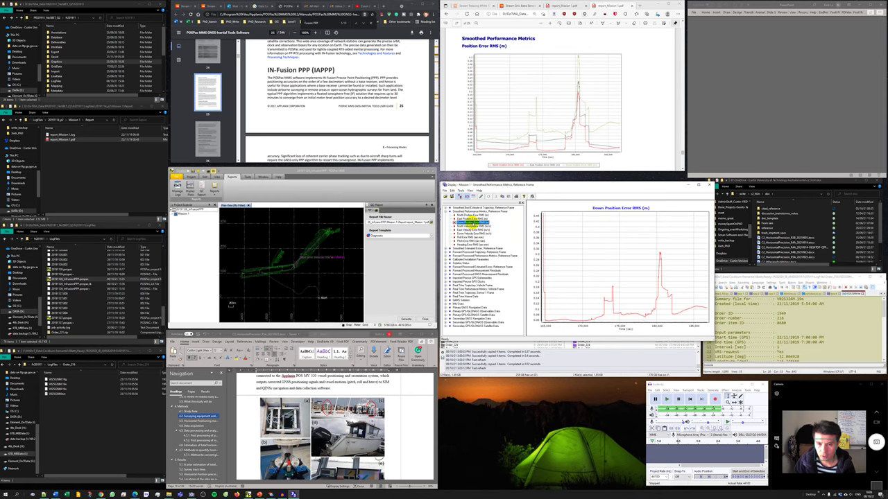
{"action": "left_click", "coordinate": [446, 192]}
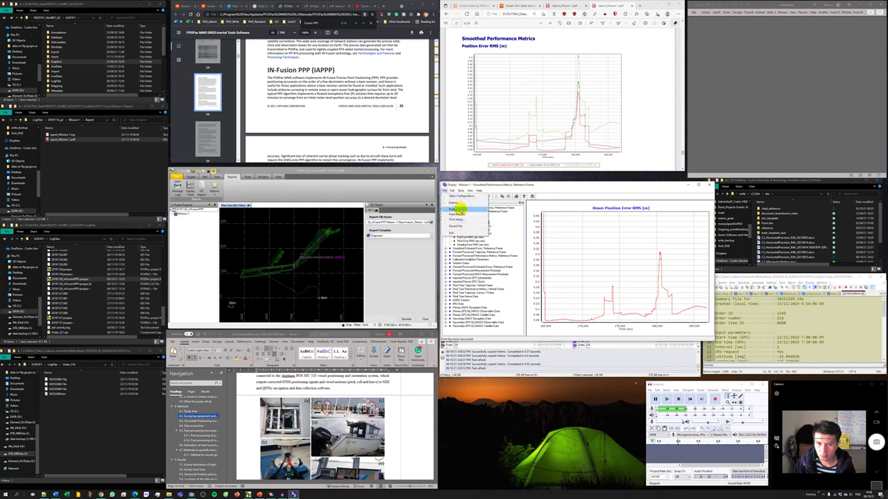
{"action": "left_click", "coordinate": [461, 214]}
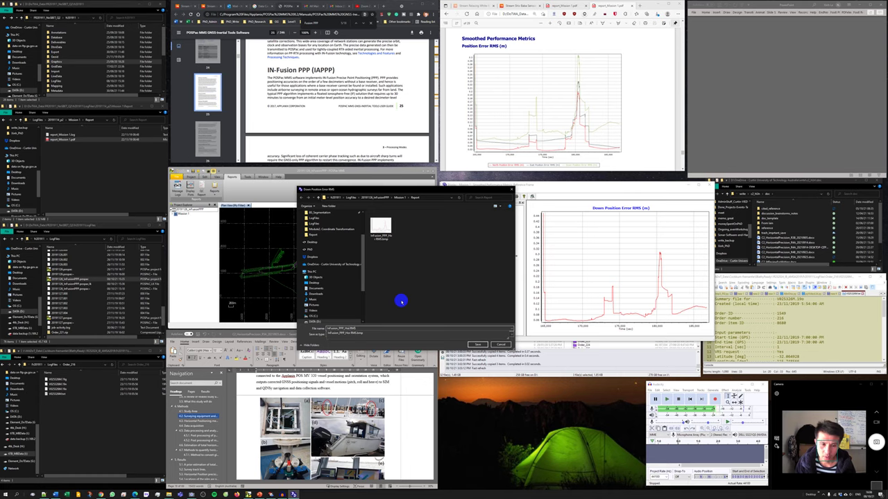
{"action": "type", "text": "Vert"}
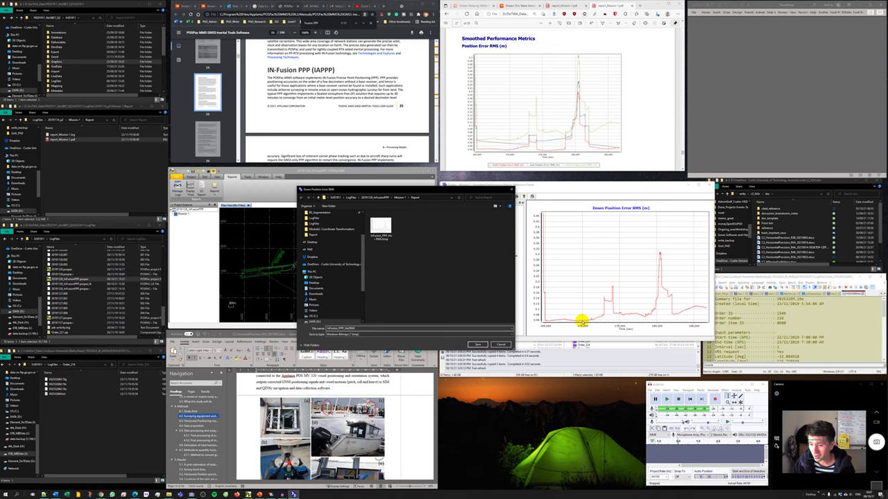
{"action": "left_click", "coordinate": [477, 345]}
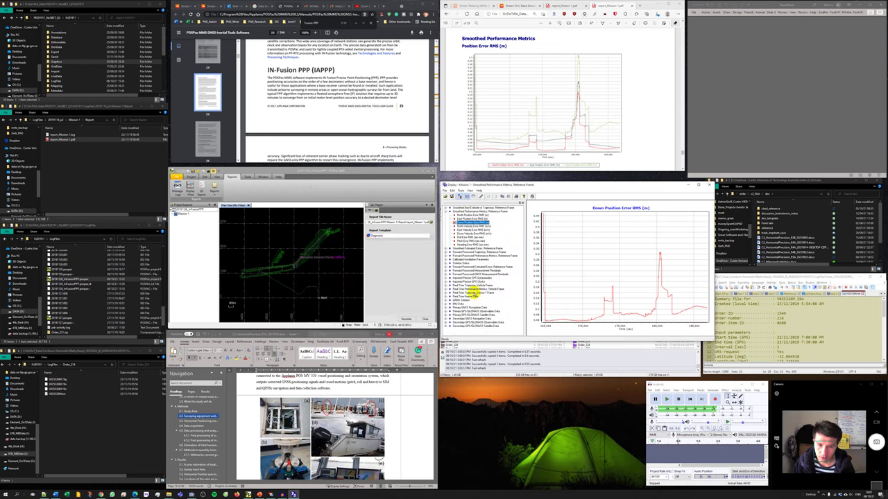
- Plot the Real Time Performance Metrics' North and East Position Error RMS together and export the graph as an SBAS_Omnistar horizontal RMS bitmap
{"action": "double_click", "coordinate": [476, 289]}
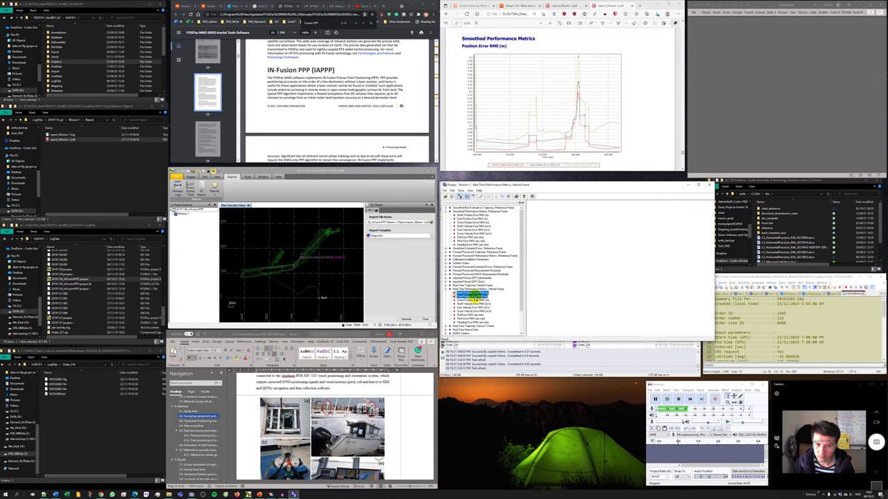
{"action": "left_click", "coordinate": [476, 294]}
{"action": "left_click", "coordinate": [474, 297], "text": "ctrl"}
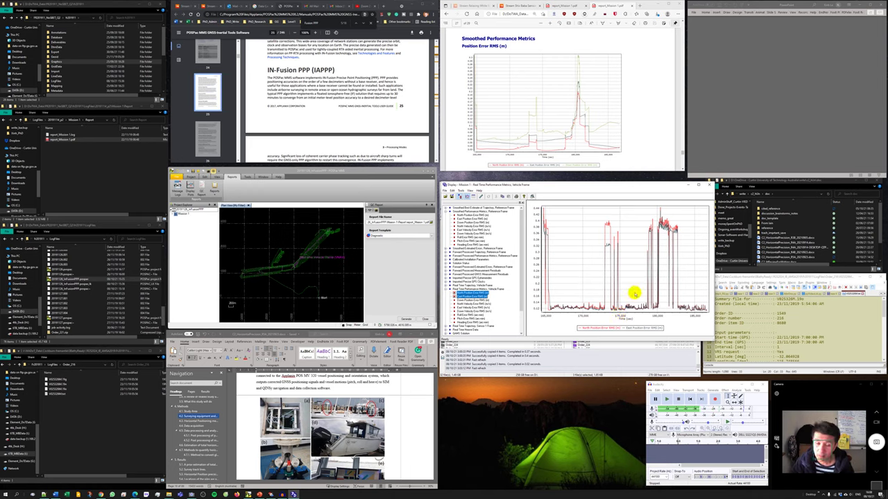
{"action": "left_click", "coordinate": [448, 192]}
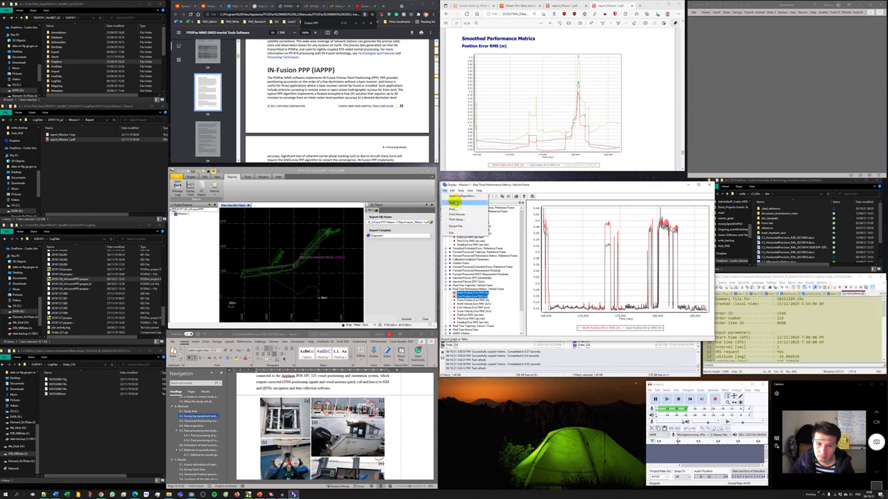
{"action": "left_click", "coordinate": [454, 201]}
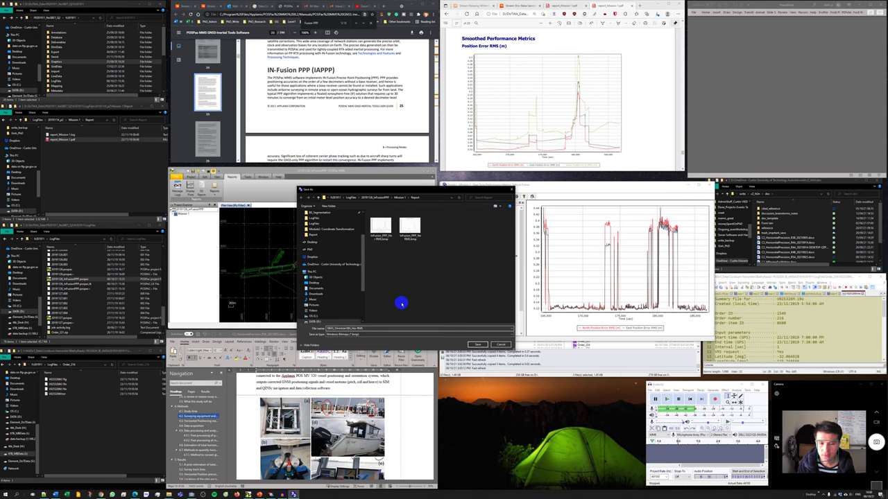
{"action": "key", "text": "Return"}
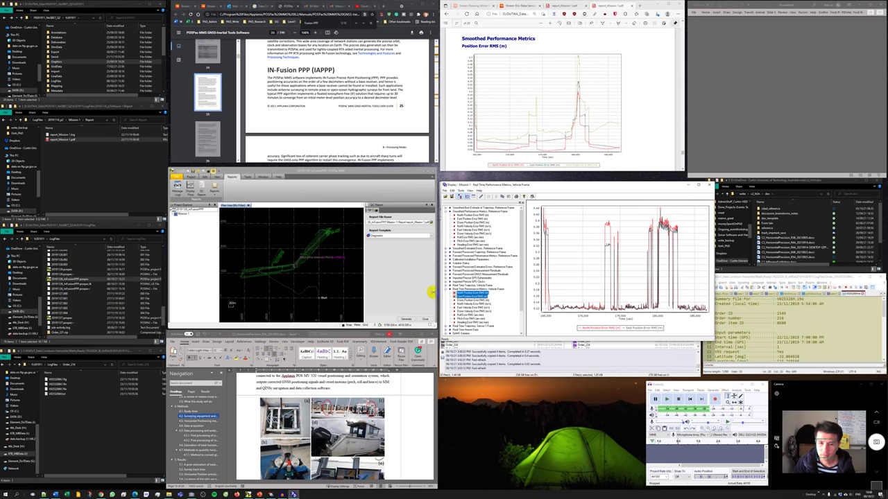
- Export the real-time Down Position Error RMS plot as an SBAS_Omnistar vertical RMS bitmap and close the plot display window
{"action": "left_click", "coordinate": [473, 300]}
{"action": "left_click", "coordinate": [446, 190]}
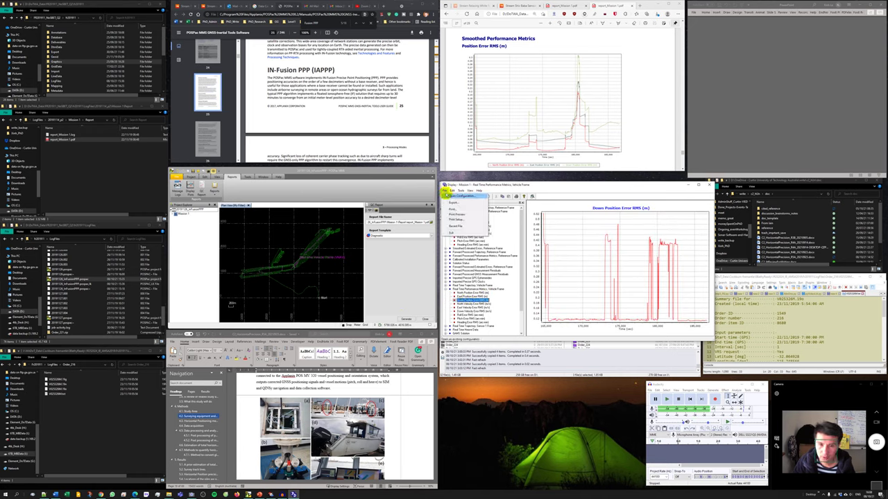
{"action": "left_click", "coordinate": [452, 202]}
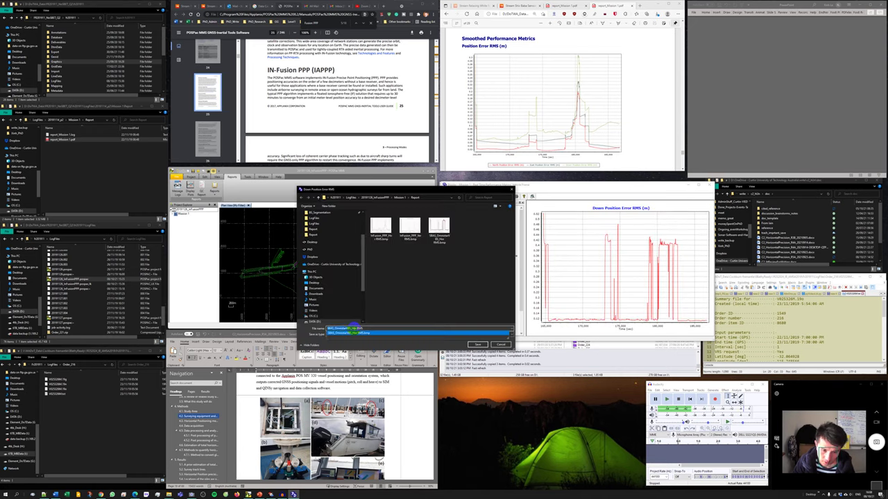
{"action": "left_click", "coordinate": [435, 328]}
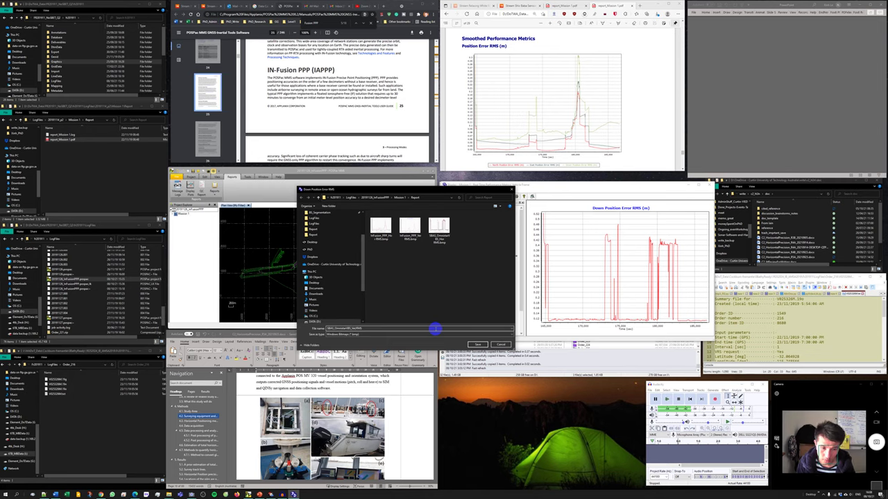
{"action": "left_click", "coordinate": [477, 344]}
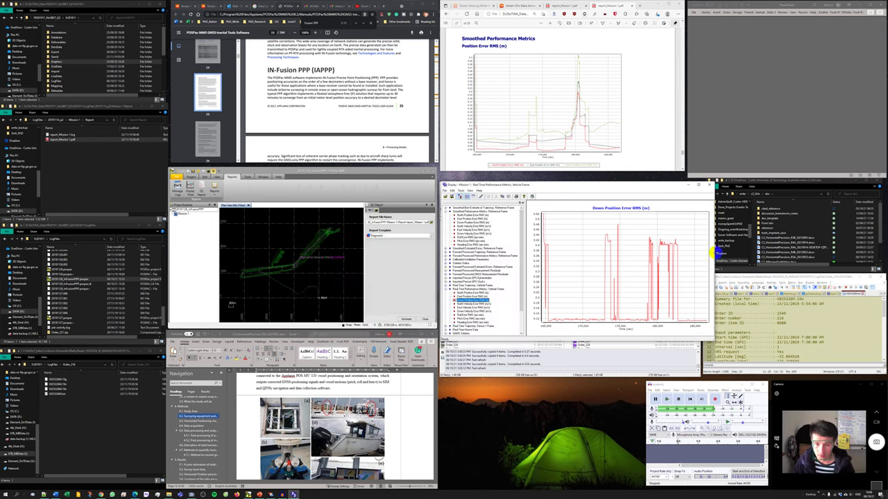
{"action": "left_click", "coordinate": [709, 186]}
- Review the mission information and the Project File List of rover, input and output files in the report_Mission 1.pdf Diagnostic QC report
{"action": "scroll", "coordinate": [644, 104], "scroll_direction": "down", "scroll_amount": 2}
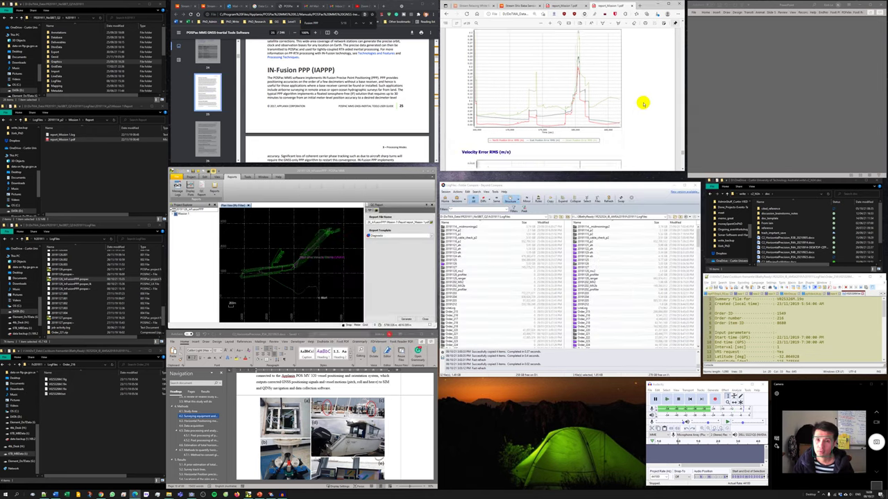
{"action": "scroll", "coordinate": [644, 104], "scroll_direction": "down", "scroll_amount": 10}
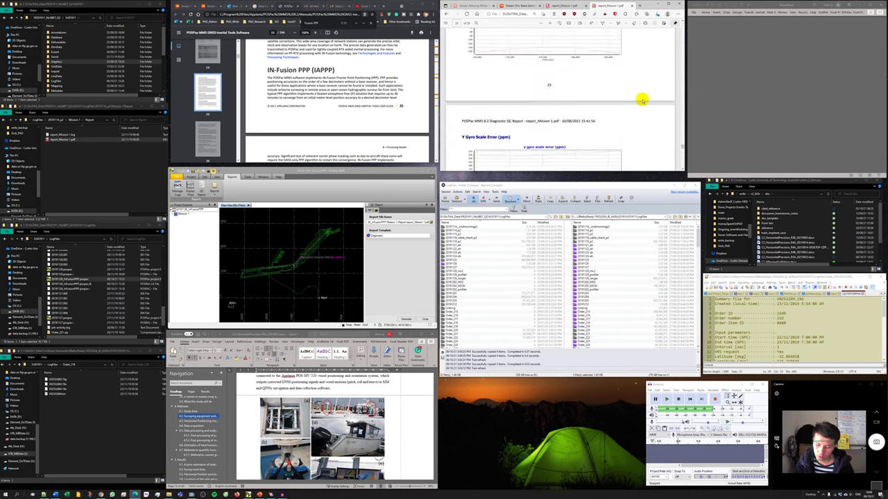
{"action": "key", "text": "Home"}
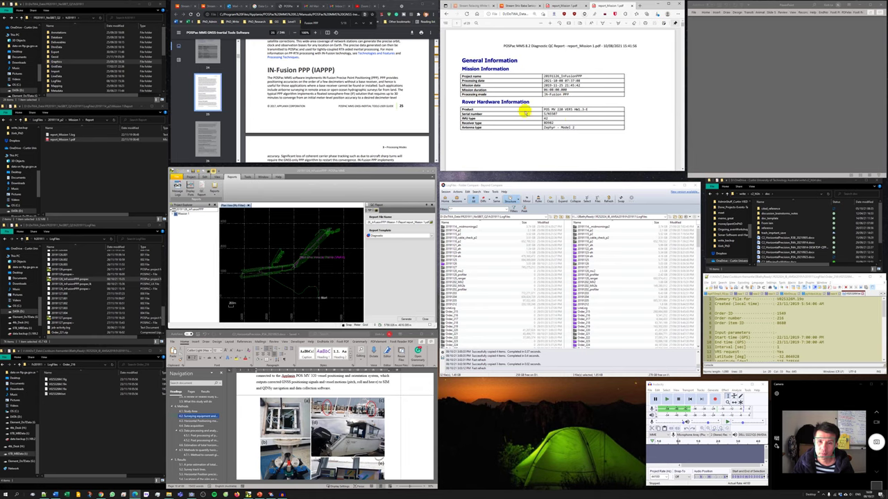
{"action": "scroll", "coordinate": [560, 117], "scroll_direction": "down", "scroll_amount": 10}
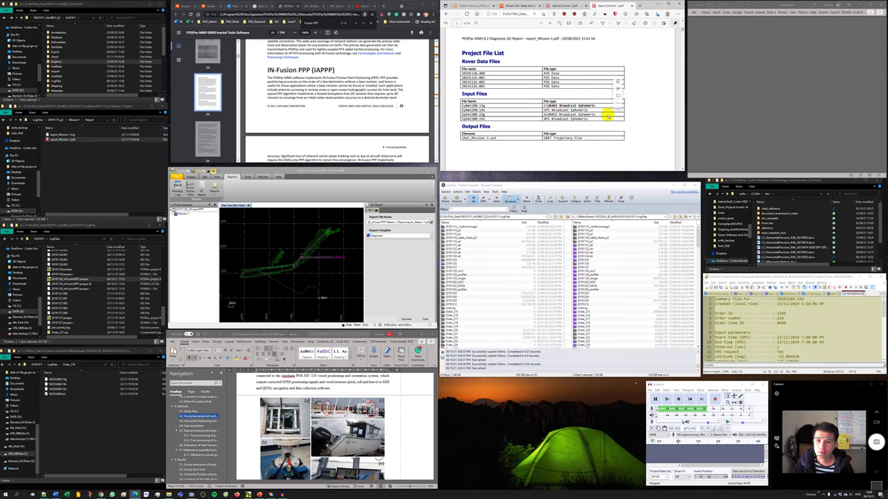
{"action": "scroll", "coordinate": [527, 124], "scroll_direction": "up", "scroll_amount": 2}
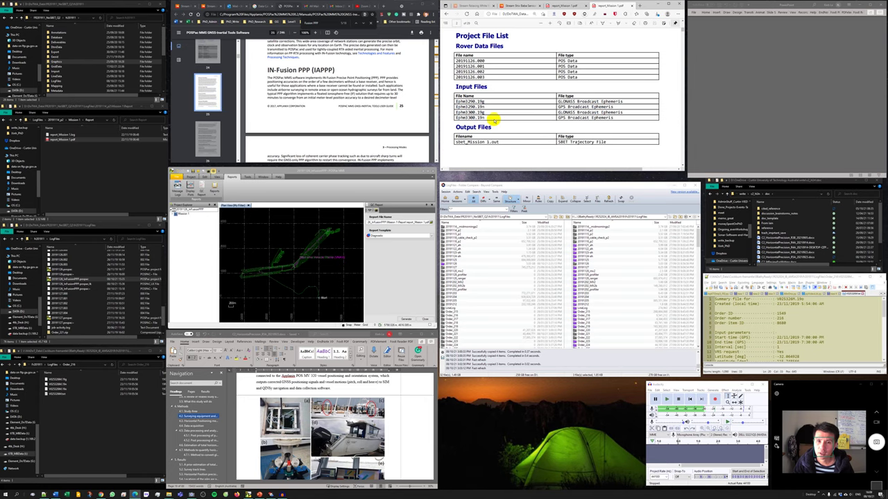
{"action": "scroll", "coordinate": [510, 125], "scroll_direction": "down", "scroll_amount": 3}
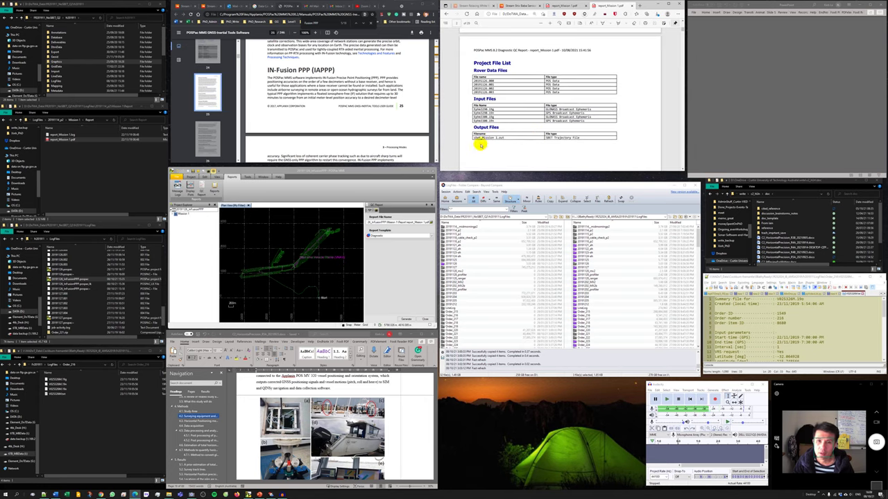
{"action": "scroll", "coordinate": [477, 146], "scroll_direction": "up", "scroll_amount": 2}
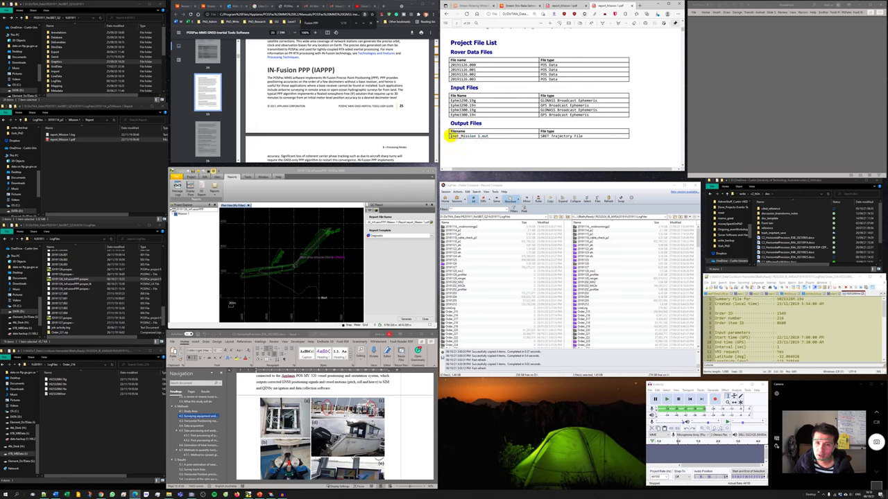
- Search the web for "sbet python read" and open the Class 21 page on parsing binary SBET IMU data
{"action": "left_click", "coordinate": [384, 6]}
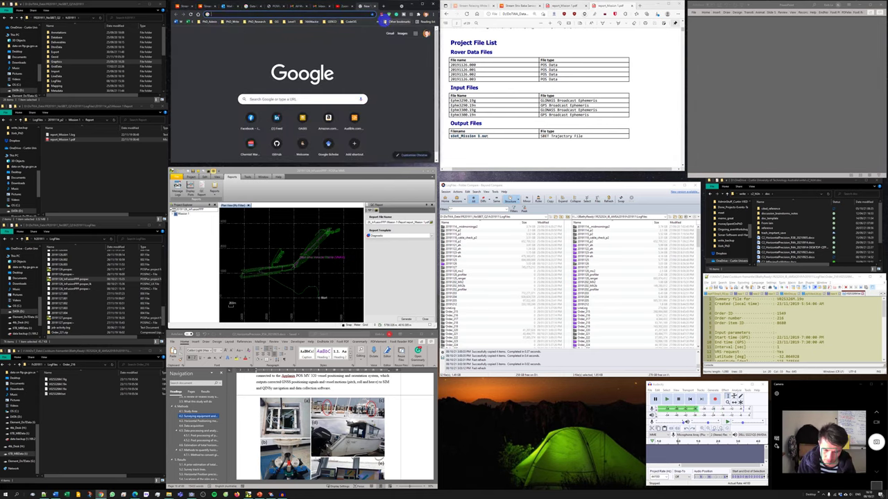
{"action": "type", "text": "sbet"}
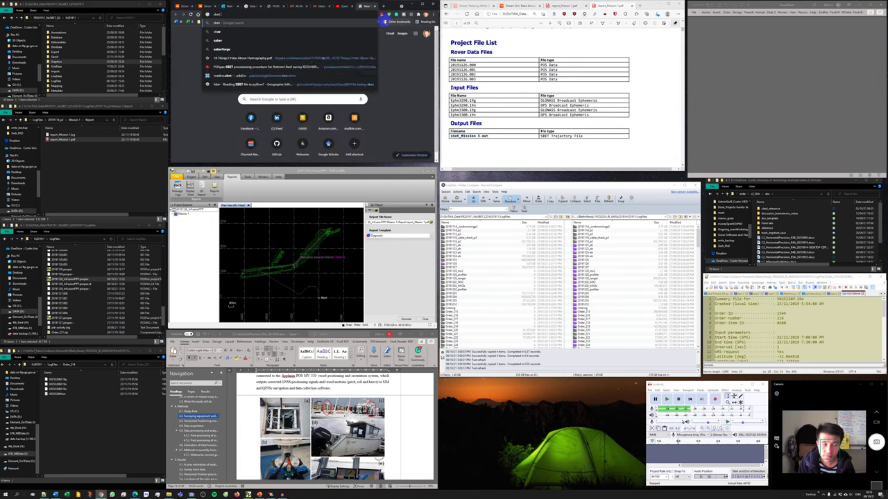
{"action": "type", "text": " python read"}
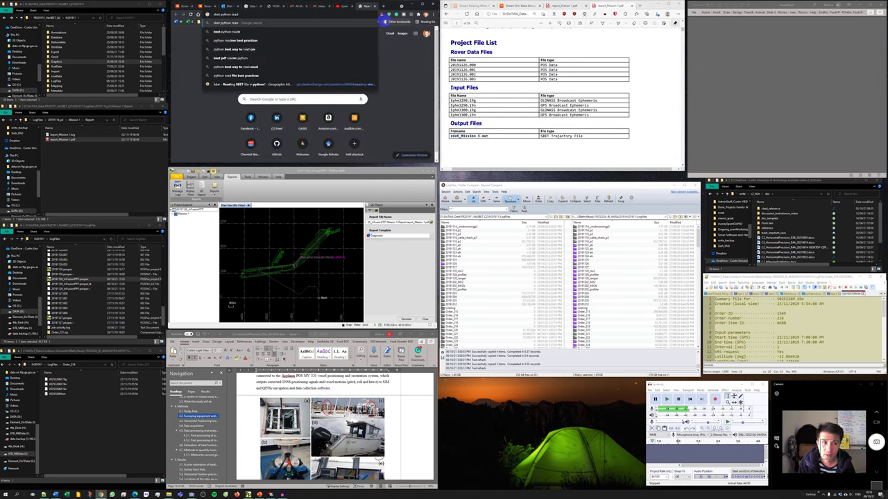
{"action": "key", "text": "Return"}
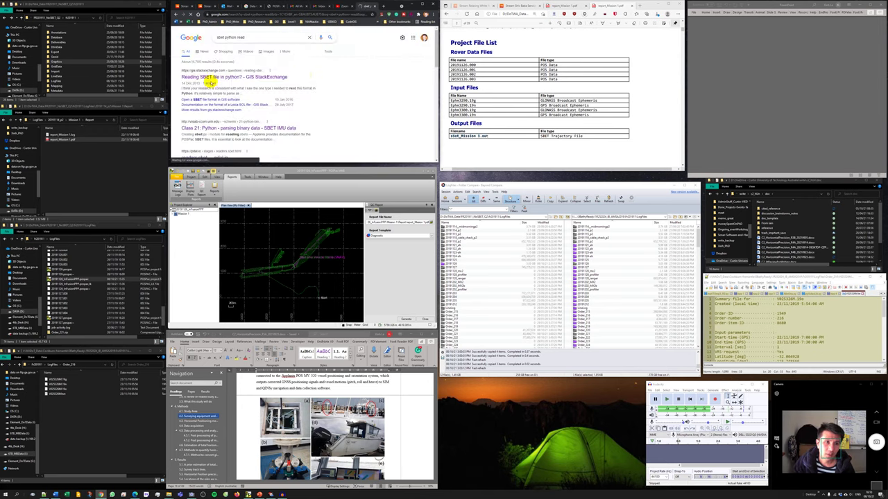
{"action": "scroll", "coordinate": [240, 125], "scroll_direction": "down", "scroll_amount": 1}
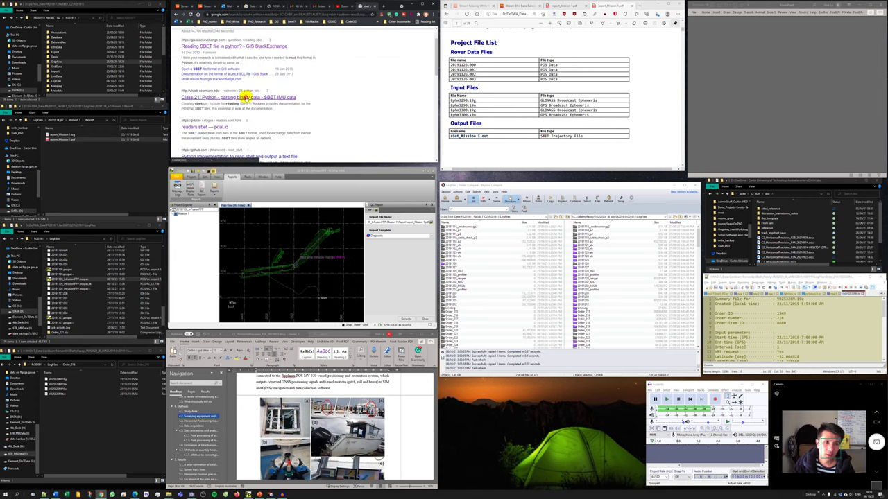
{"action": "left_click", "coordinate": [245, 98]}
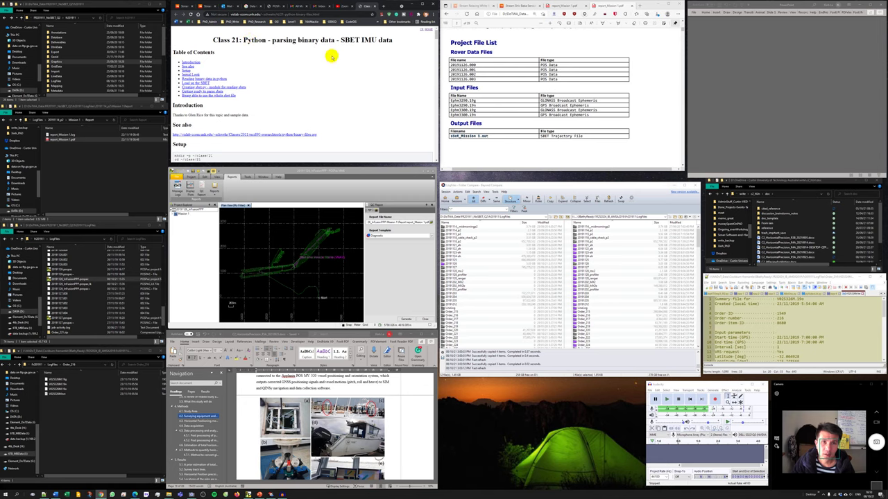
- Examine the SBET field table with units and types and the Python parsing code on the Class 21 page
{"action": "scroll", "coordinate": [343, 54], "scroll_direction": "down", "scroll_amount": 10}
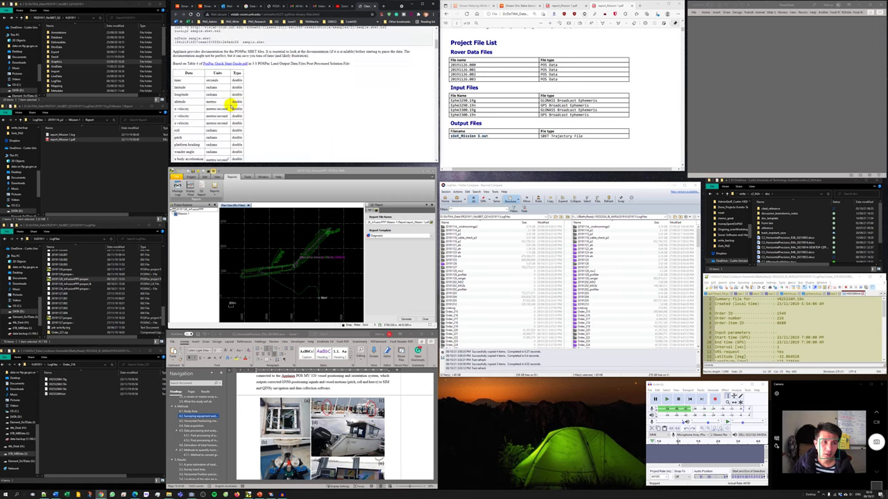
{"action": "scroll", "coordinate": [229, 102], "scroll_direction": "down", "scroll_amount": 5}
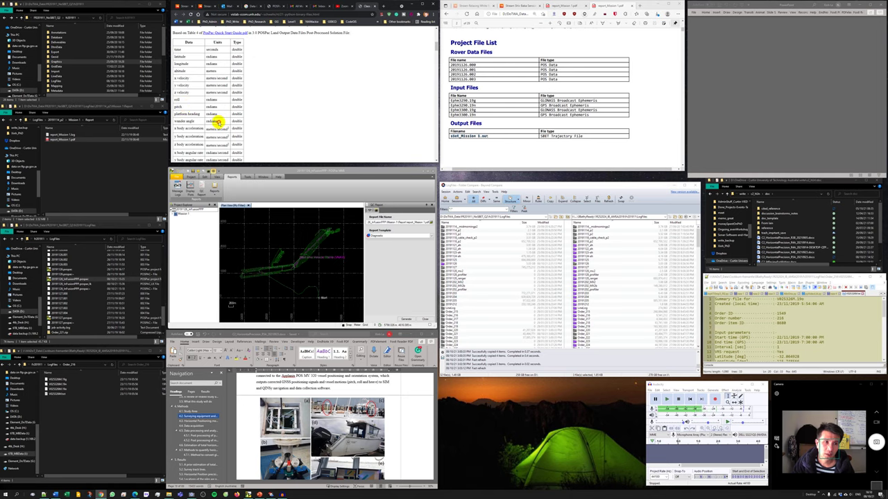
{"action": "scroll", "coordinate": [198, 123], "scroll_direction": "down", "scroll_amount": 3}
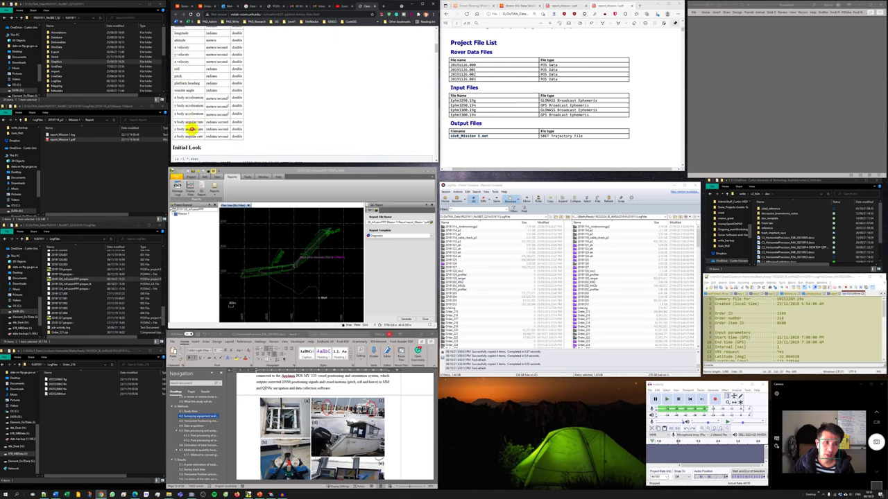
{"action": "scroll", "coordinate": [191, 129], "scroll_direction": "down", "scroll_amount": 5}
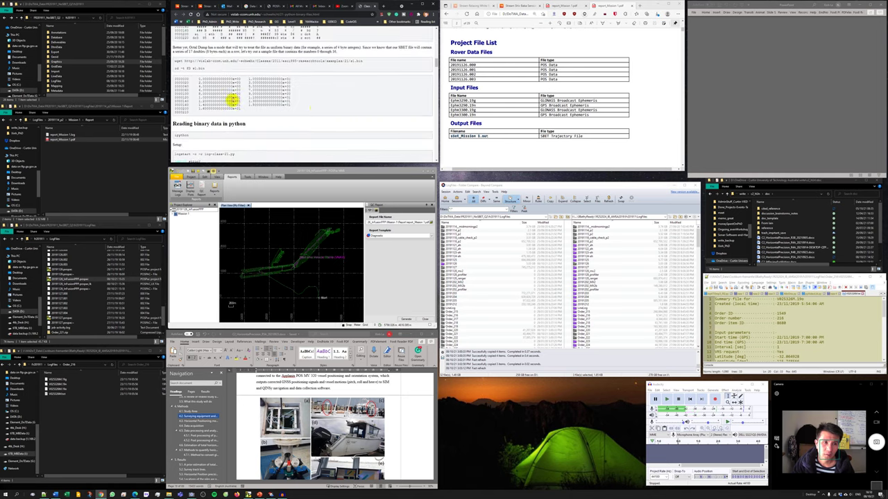
{"action": "scroll", "coordinate": [253, 115], "scroll_direction": "down", "scroll_amount": 10}
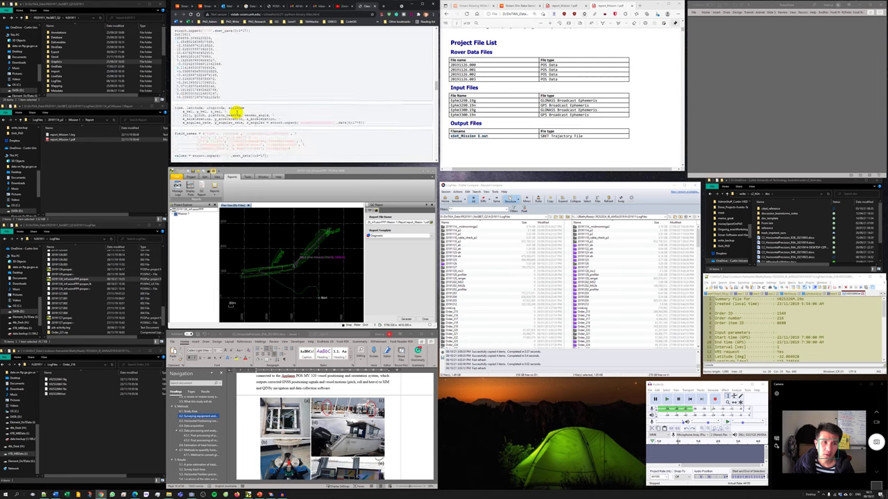
{"action": "scroll", "coordinate": [236, 112], "scroll_direction": "down", "scroll_amount": 8}
{"action": "scroll", "coordinate": [254, 111], "scroll_direction": "down", "scroll_amount": 10}
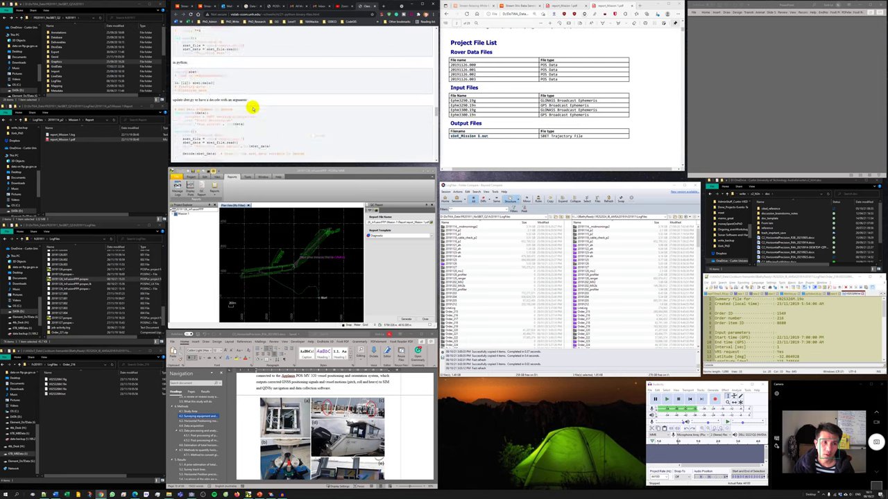
{"action": "scroll", "coordinate": [234, 122], "scroll_direction": "down", "scroll_amount": 8}
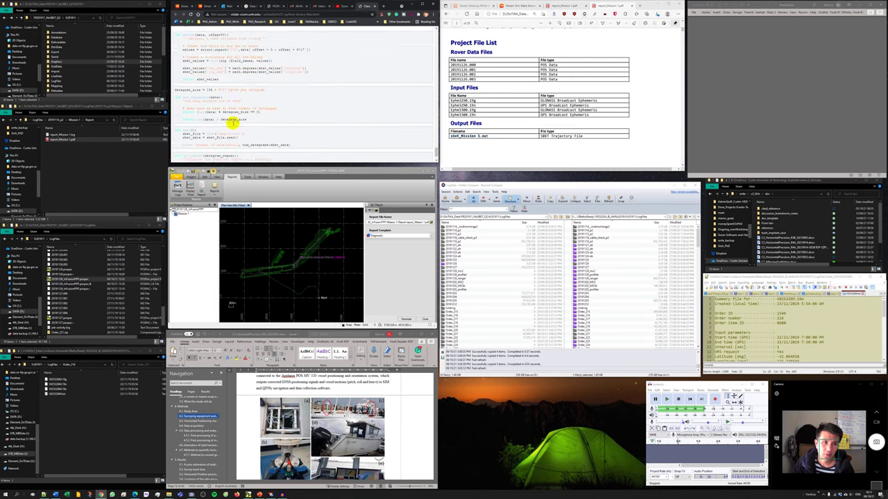
{"action": "key", "text": "Home"}
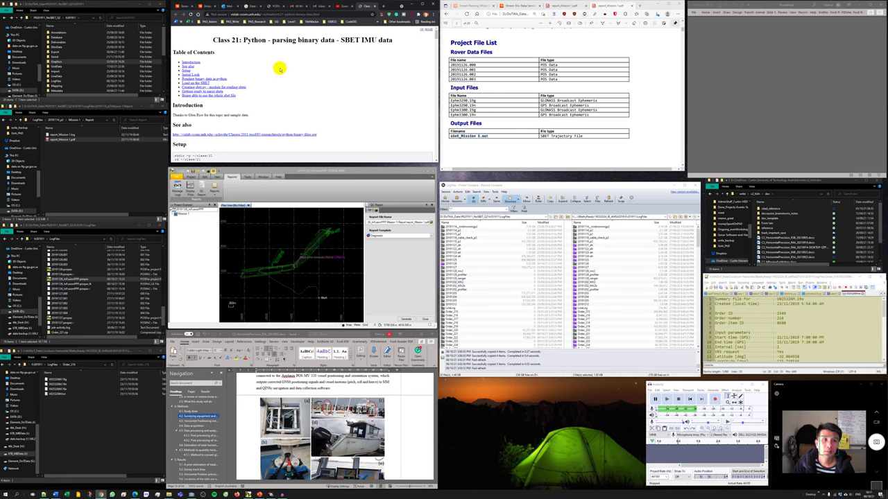
{"action": "left_click", "coordinate": [338, 6]}
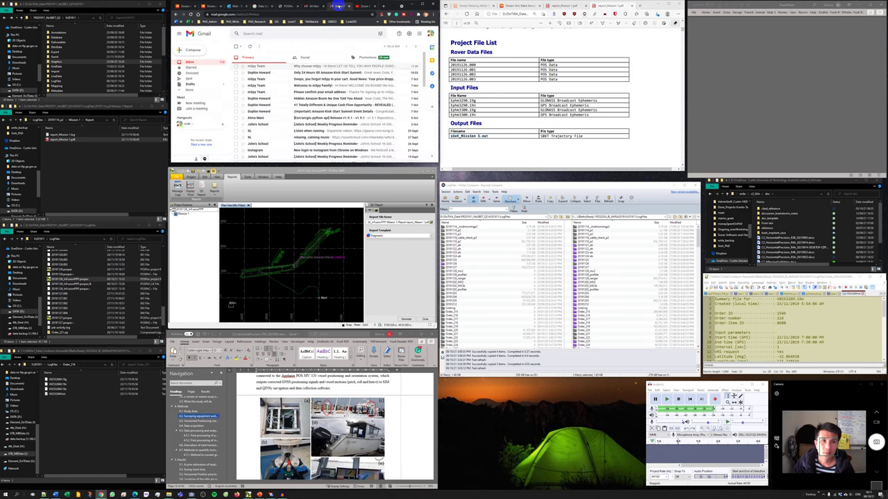
{"action": "left_click", "coordinate": [588, 91]}
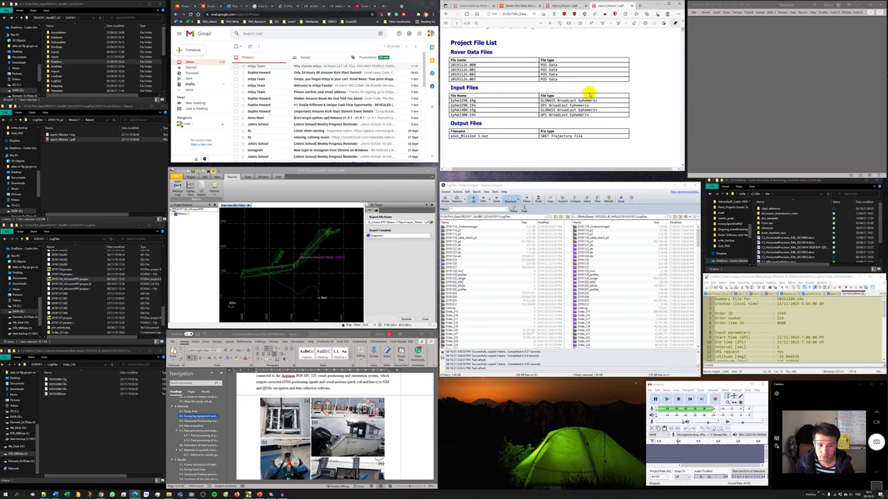